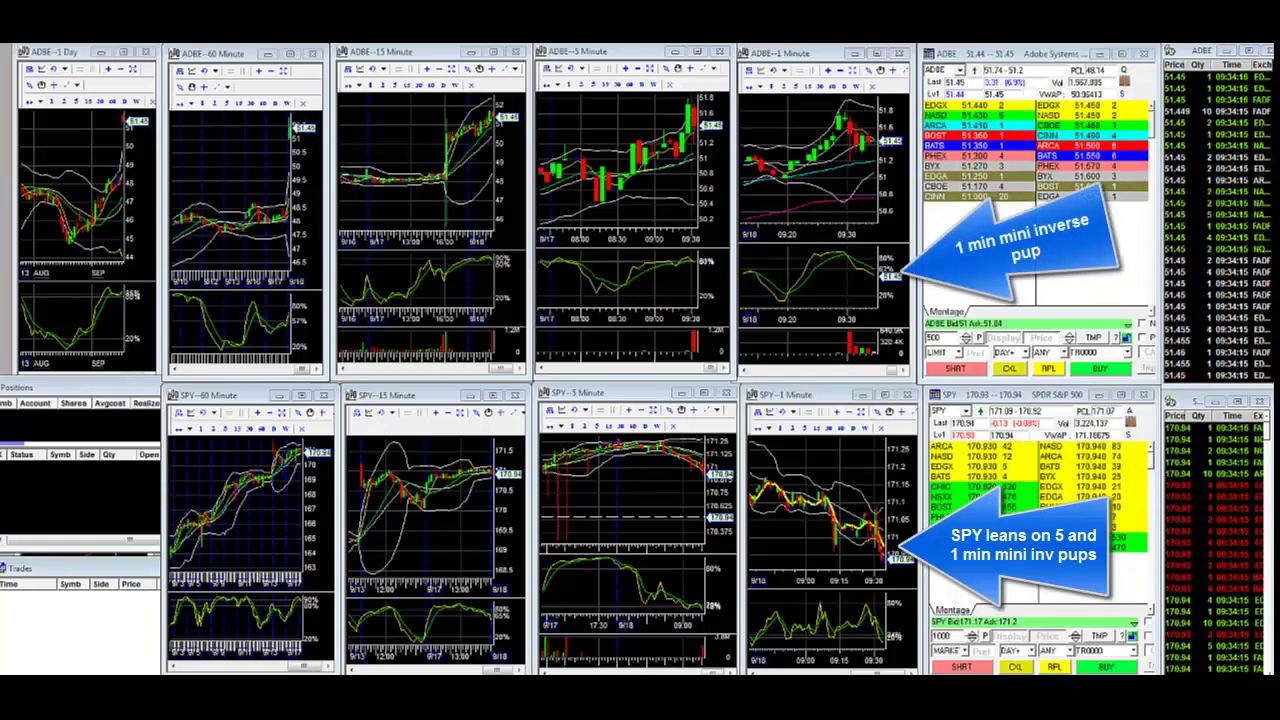
# Step: Short 500 ADBE shares with a limit order at 51.41, and buy 500 shares back to cover
pyautogui.click(995, 126)
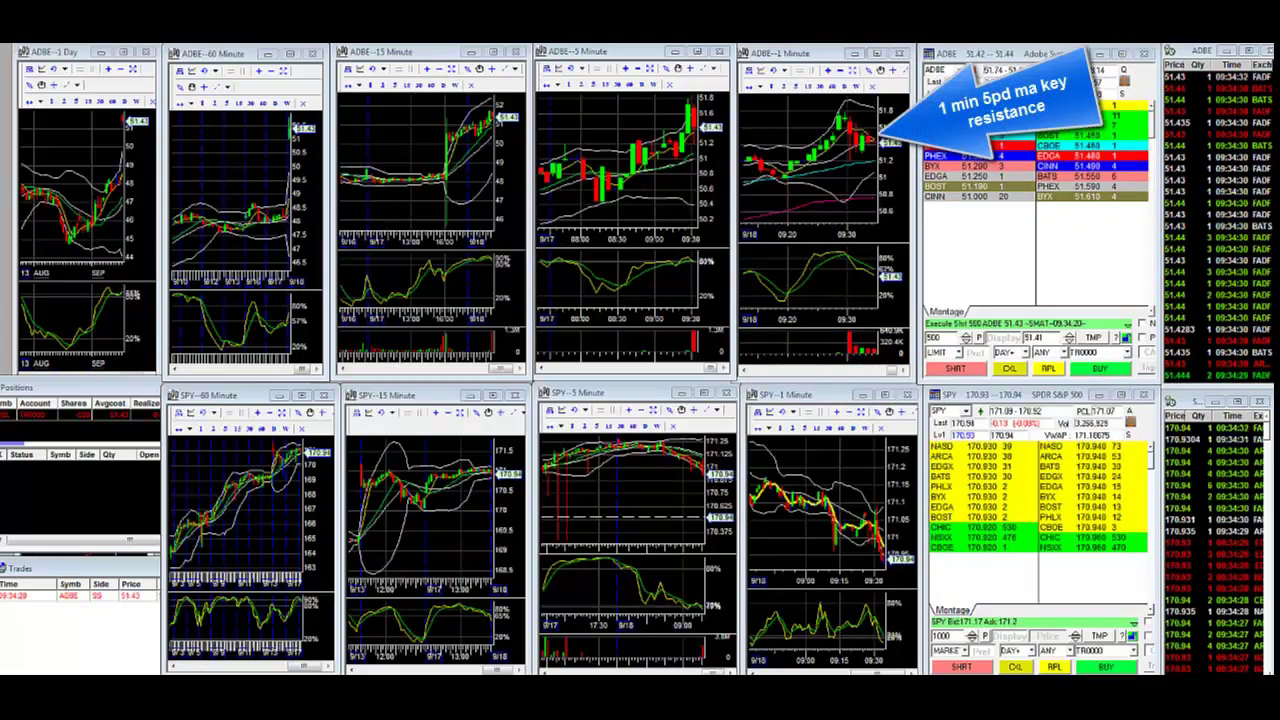
pyautogui.click(1103, 192)
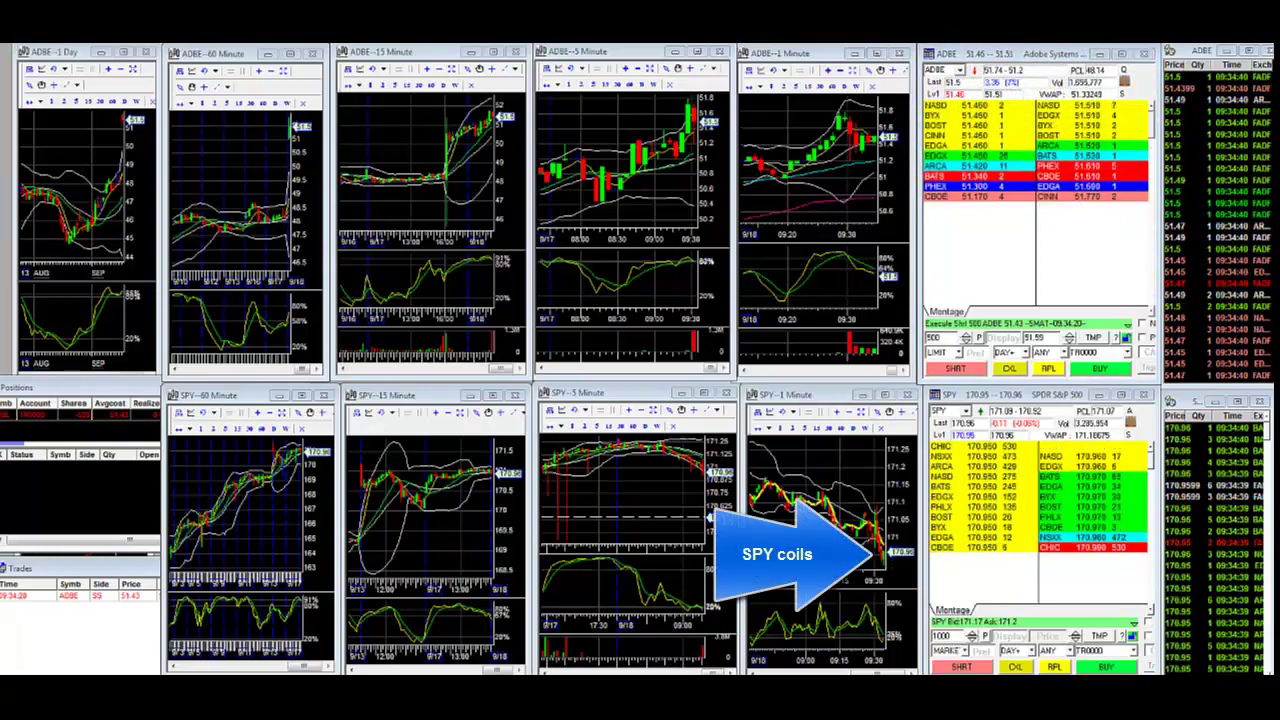
pyautogui.click(1100, 368)
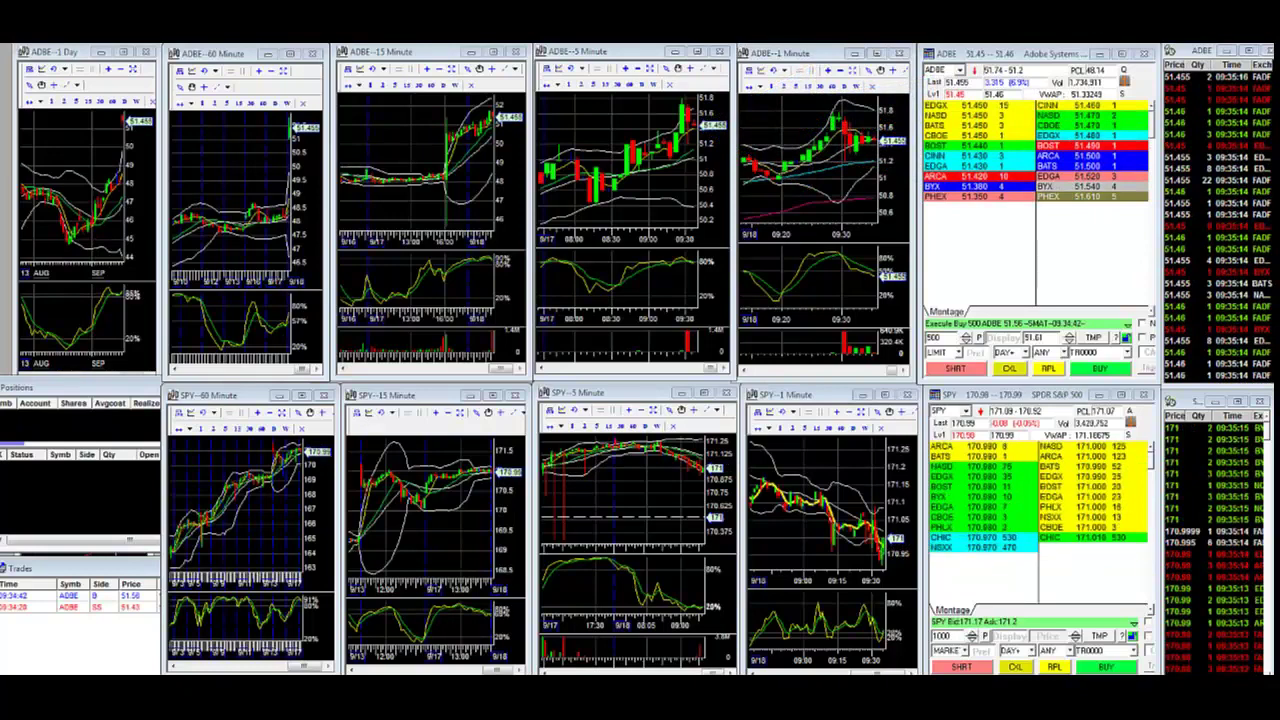
# Step: Go long ADBE with two 500-share limit buy orders
pyautogui.click(1127, 338)
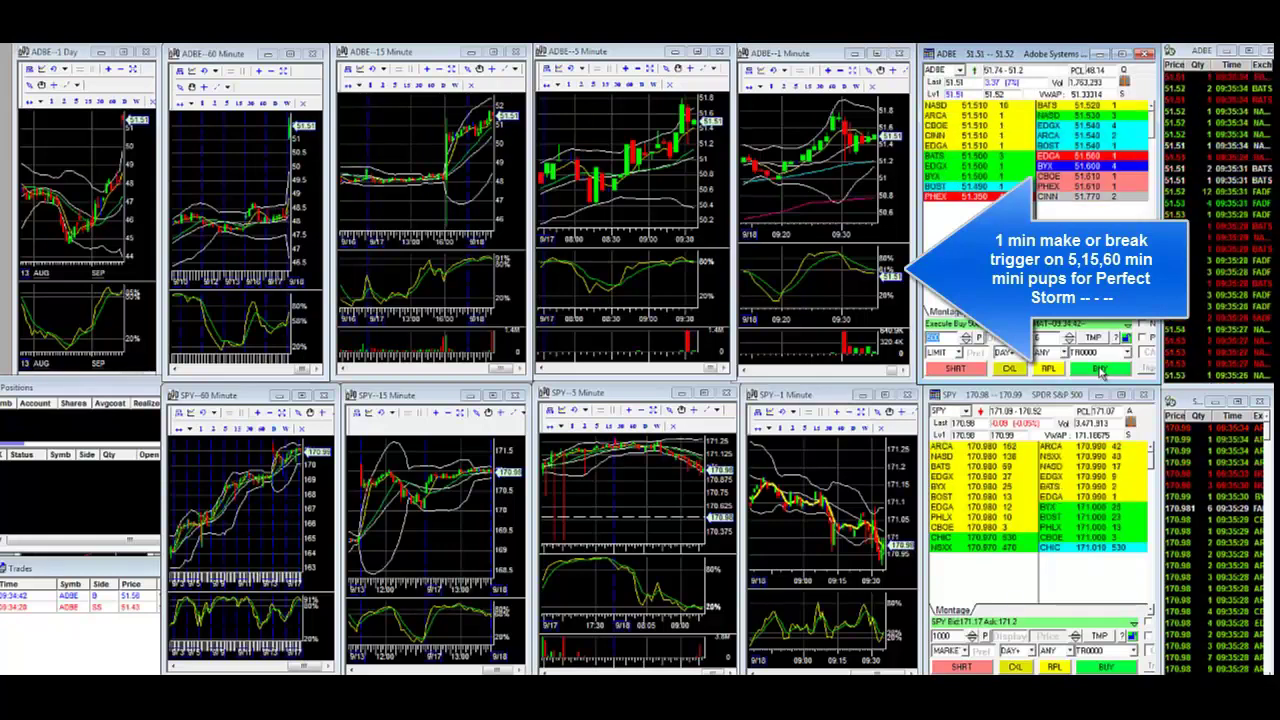
pyautogui.click(1100, 370)
pyautogui.click(1100, 370)
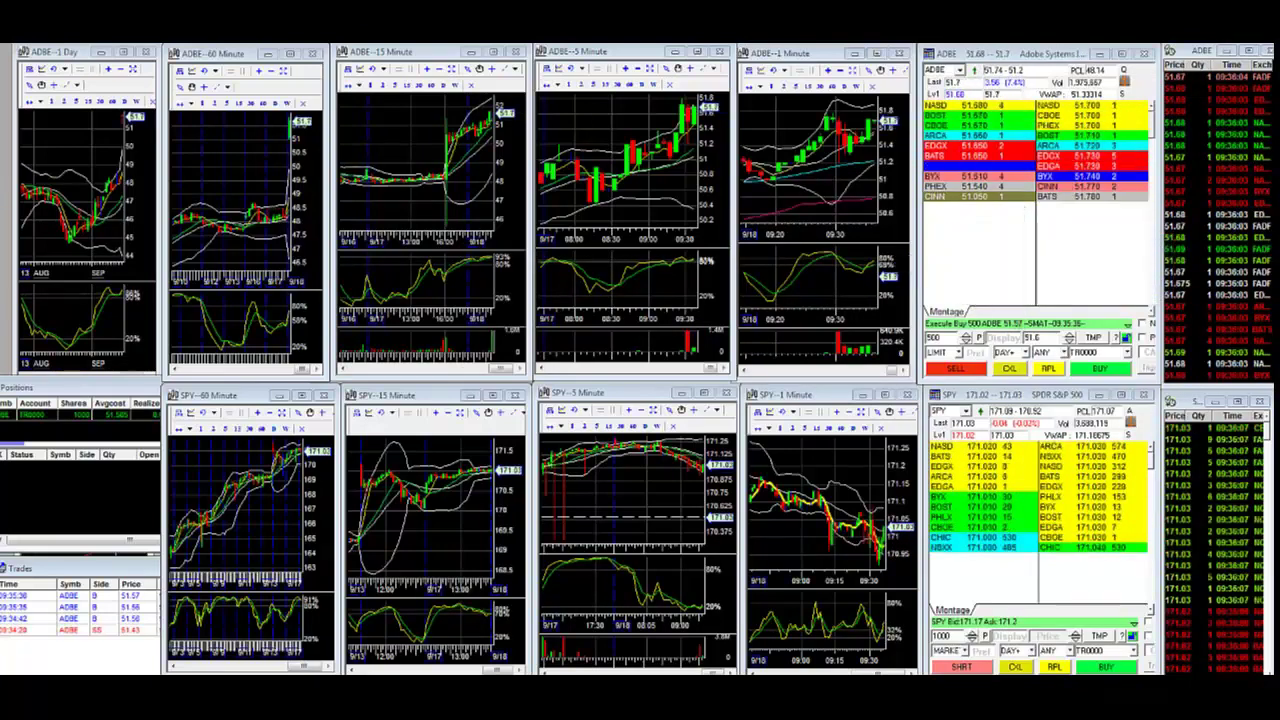
pyautogui.click(1108, 382)
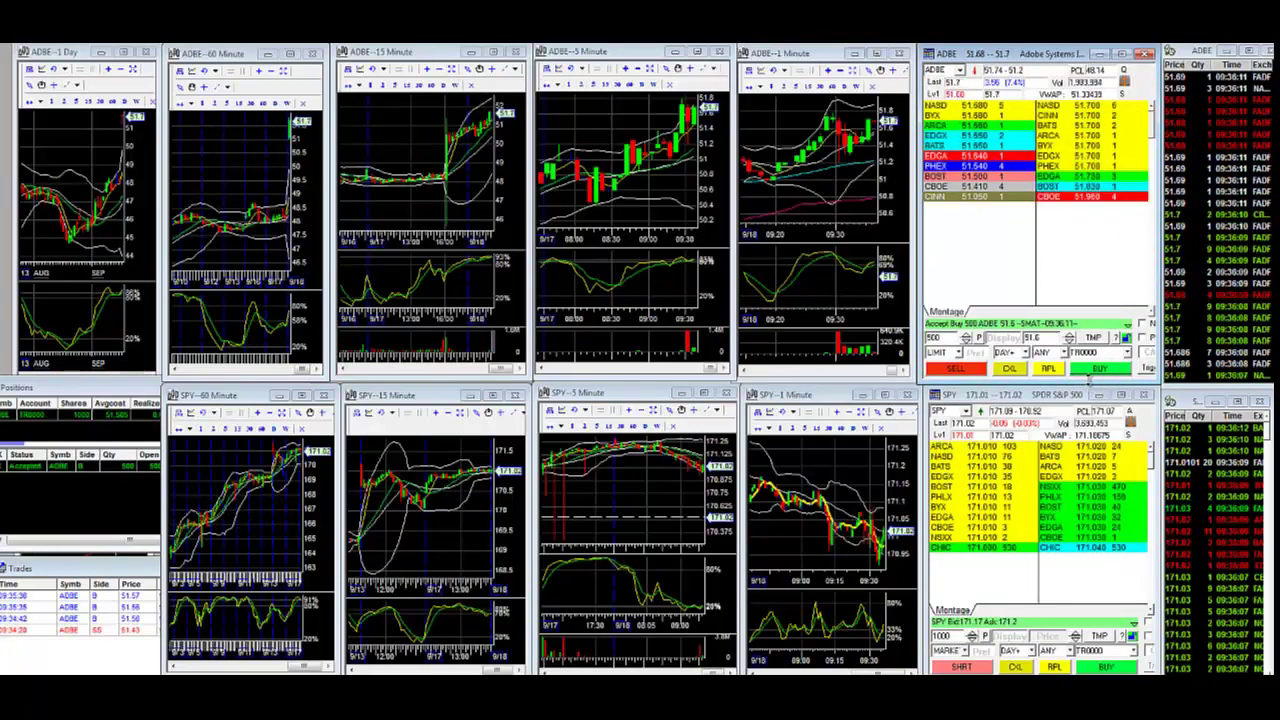
pyautogui.click(1100, 370)
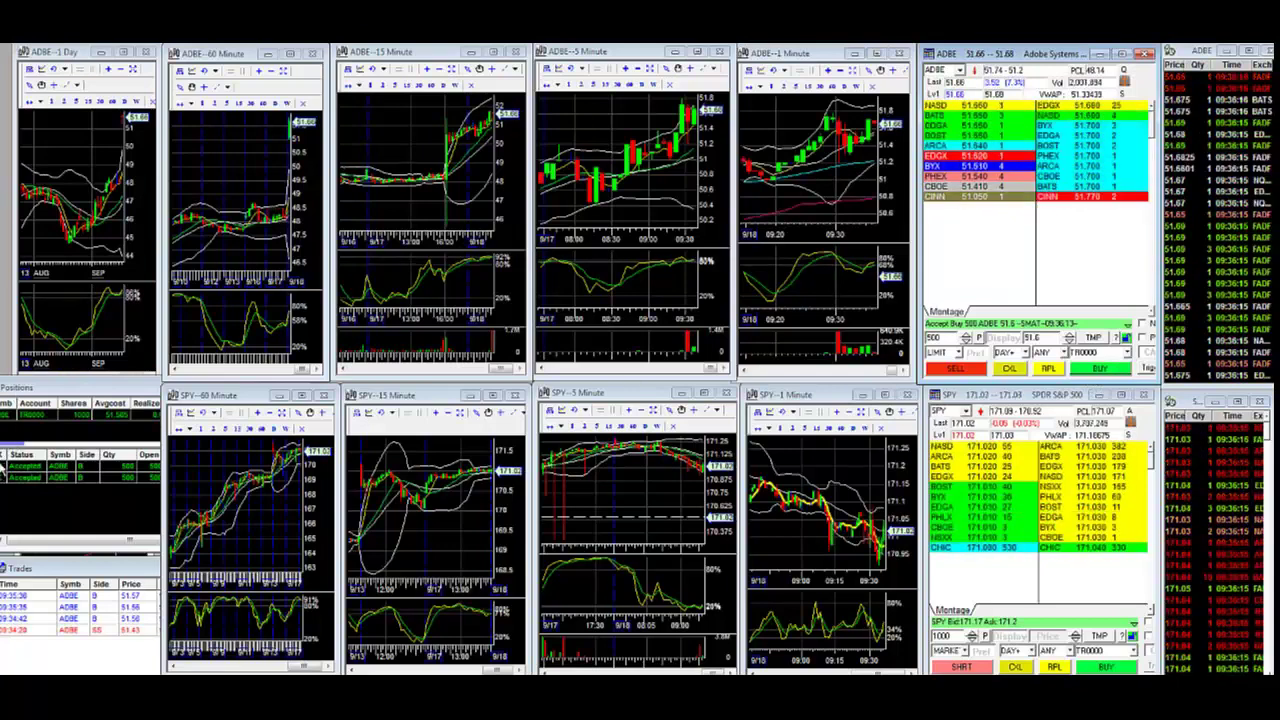
pyautogui.click(100, 470)
# Step: Add another 500 ADBE shares to the long position with a limit buy order
pyautogui.click(1140, 205)
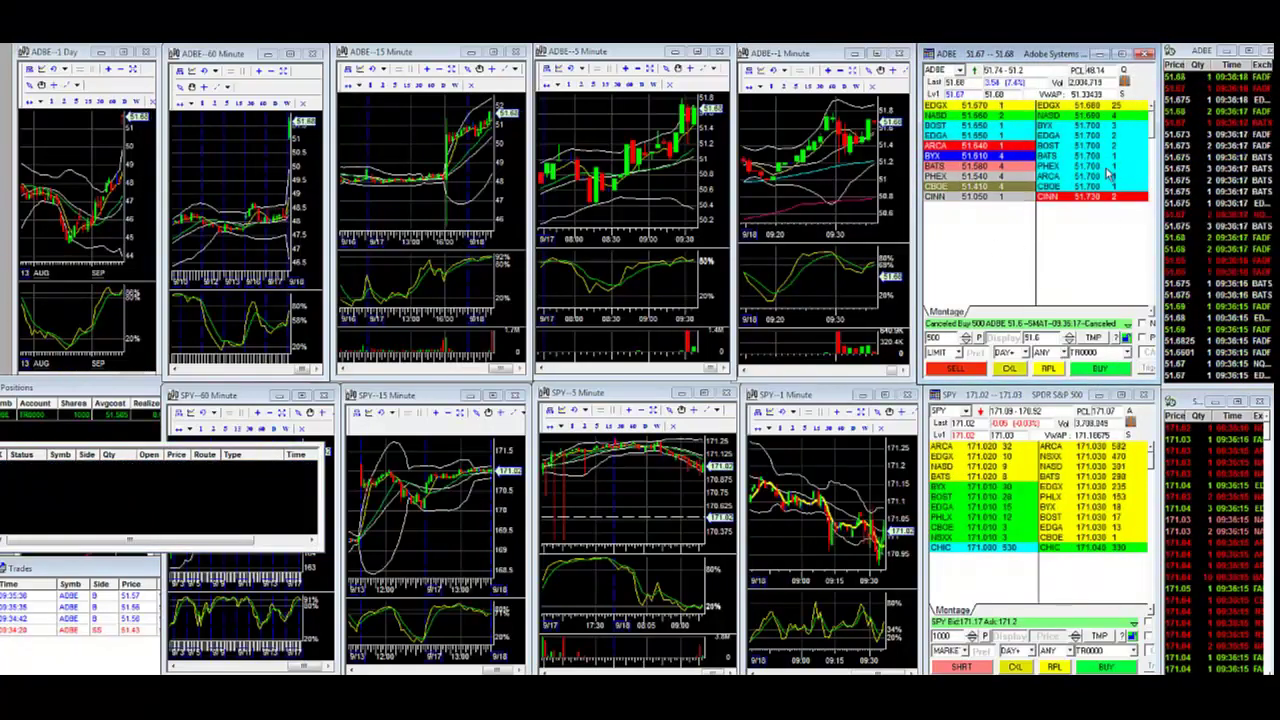
pyautogui.click(1098, 370)
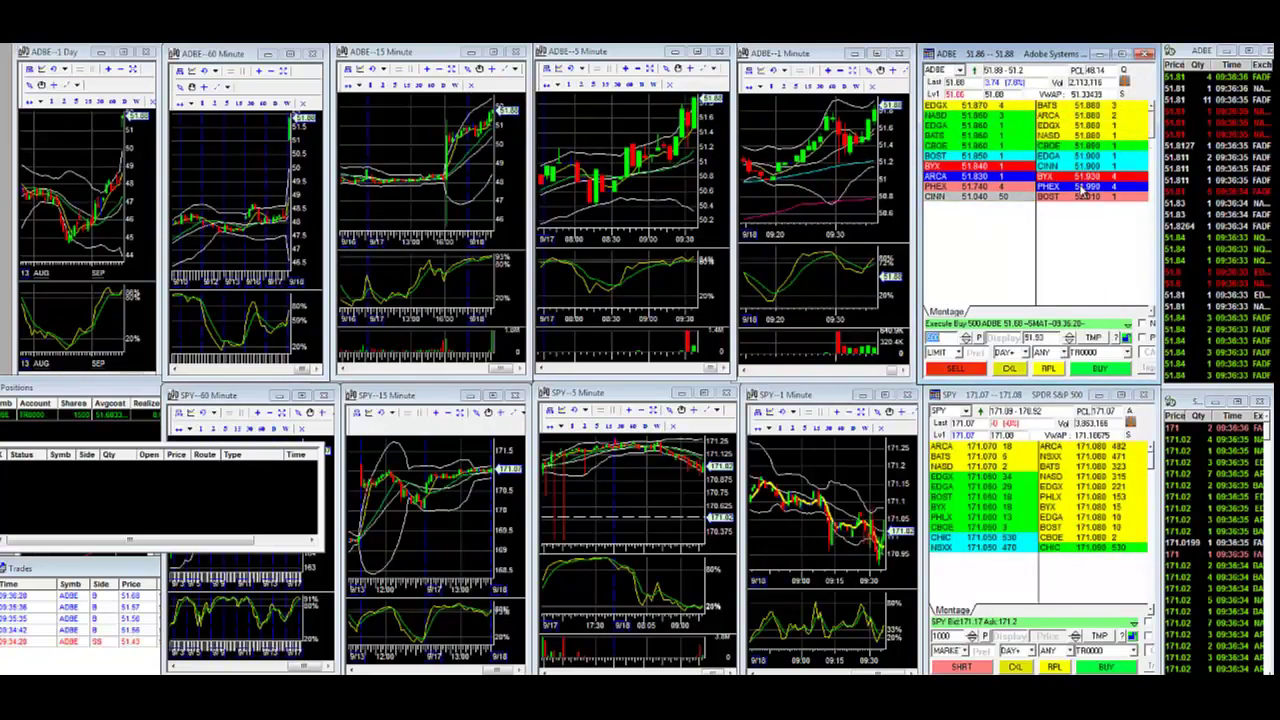
# Step: Sell the ADBE position in three 500-share limit orders, raising the limit to 52.01 and 52.05 for the last two
pyautogui.click(976, 370)
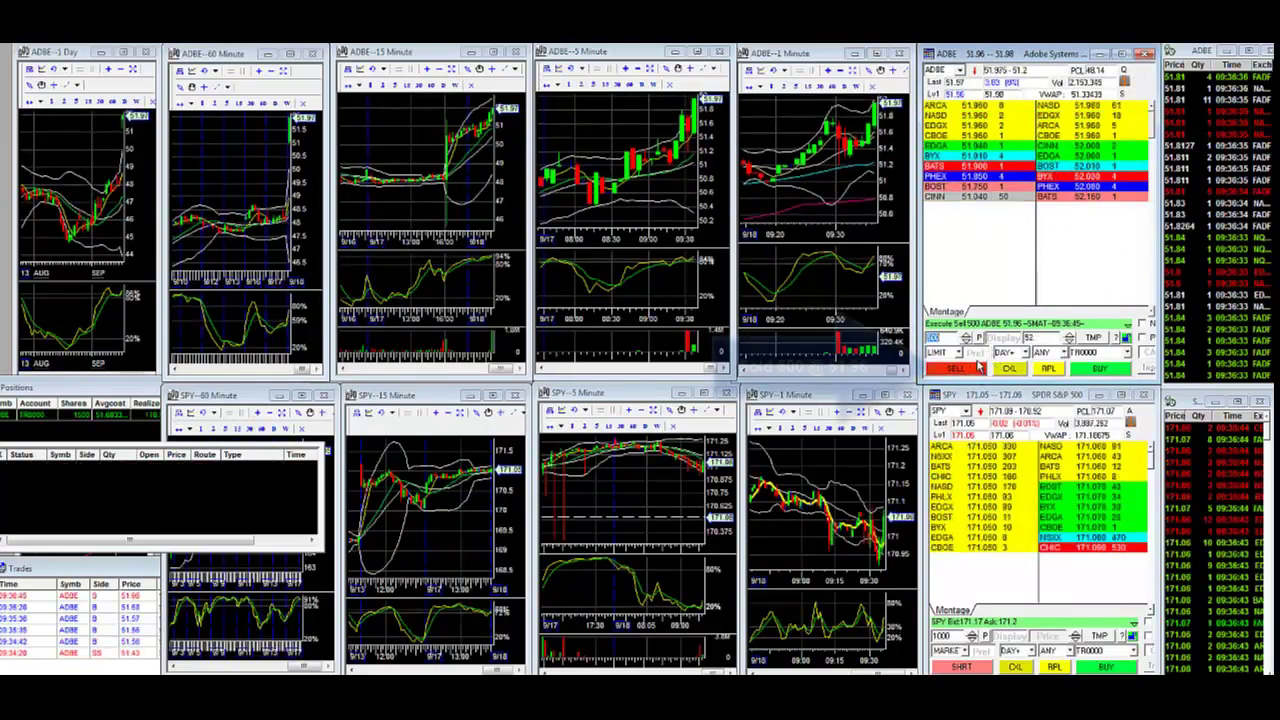
pyautogui.click(1068, 338)
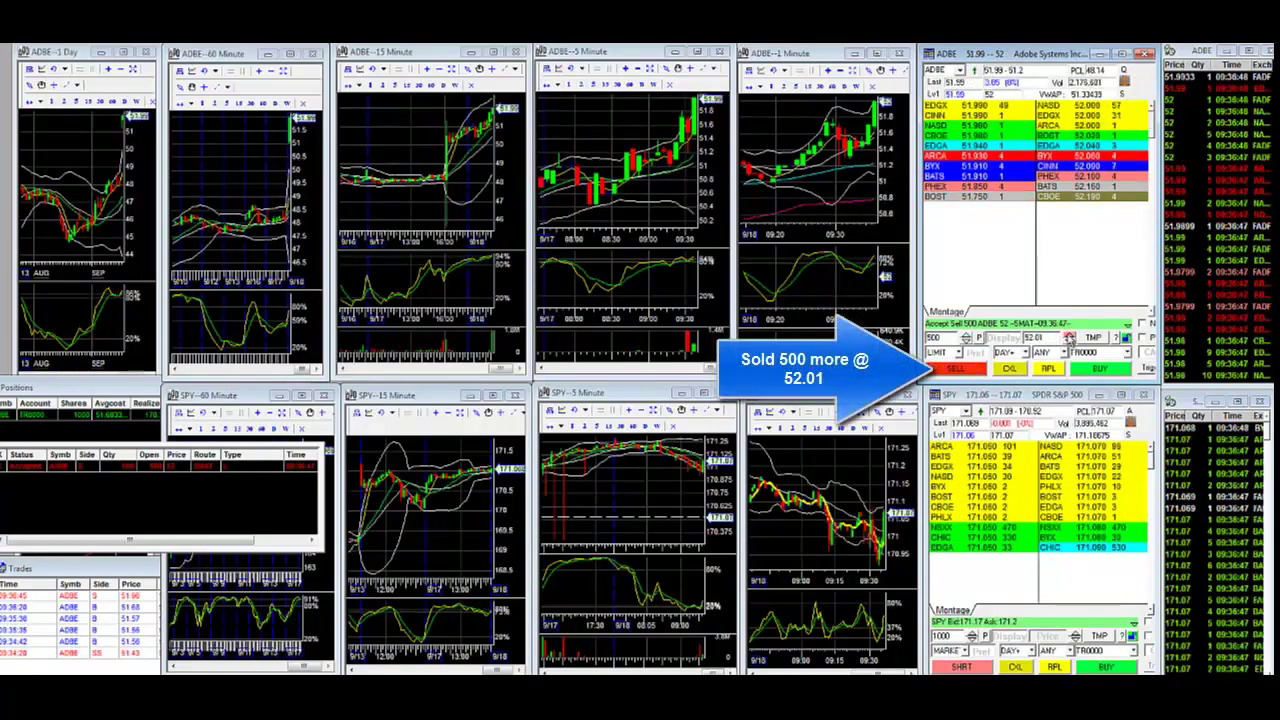
pyautogui.click(1068, 336)
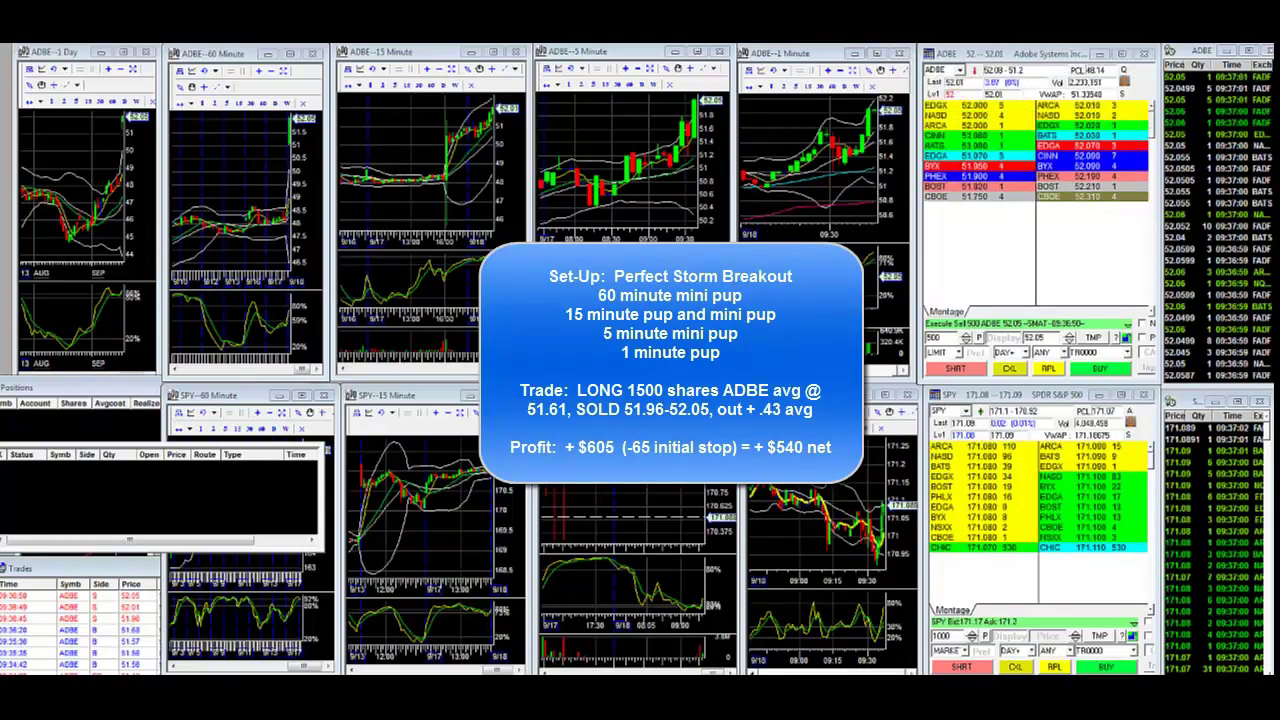
# Step: Take a screen capture of the trading layout with its charts and order windows
pyautogui.press('ctrl+Print')
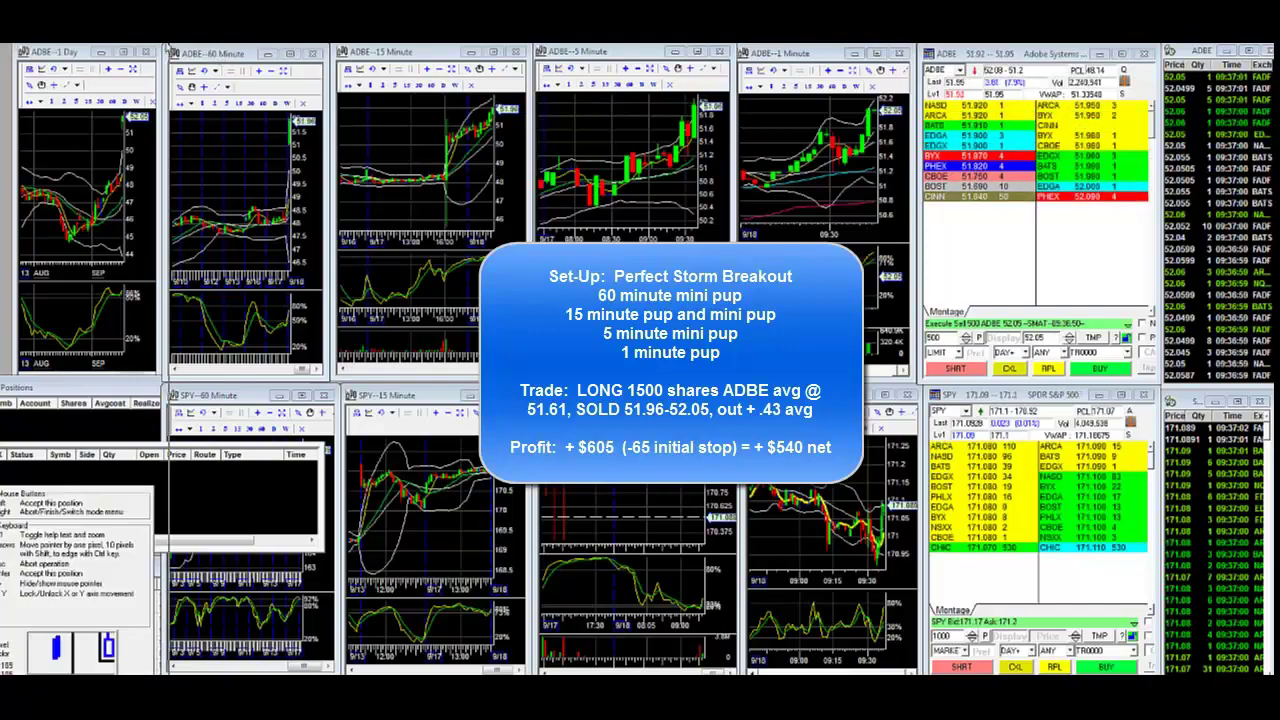
pyautogui.click(872, 340)
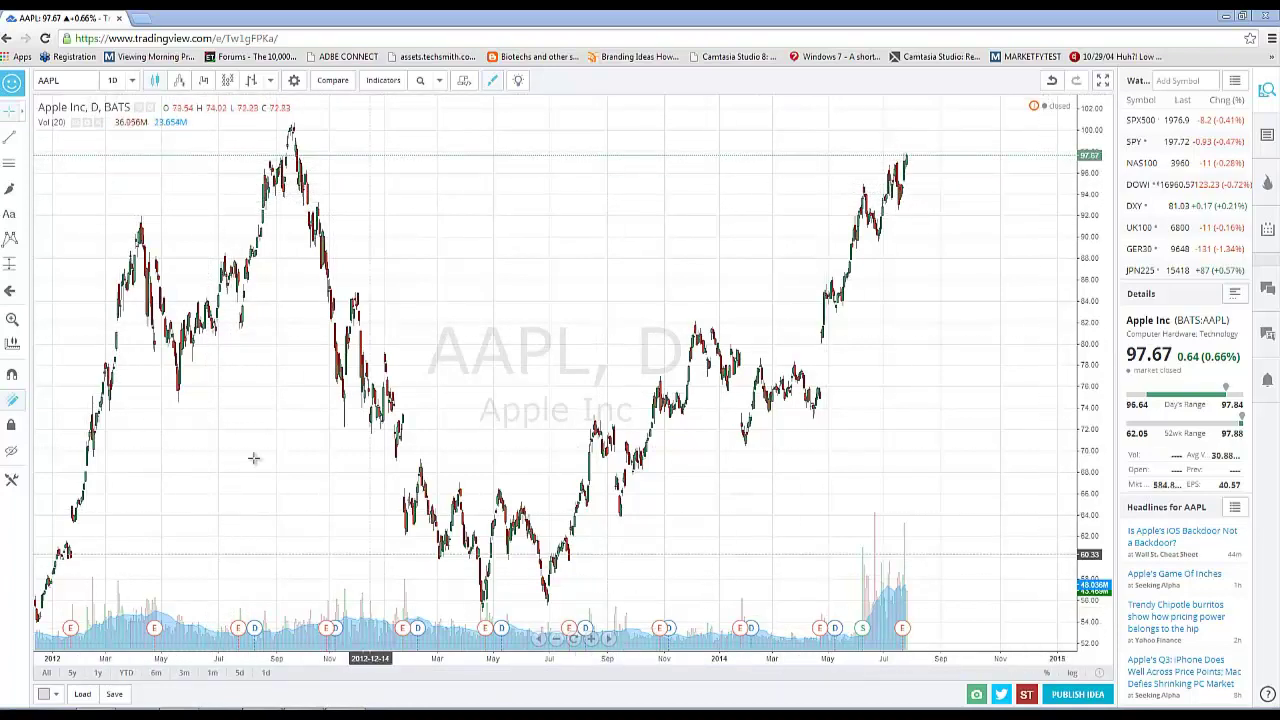
# Step: In TradingView, look through the chart intervals and examine the AAPL daily price history at different time and price scales
pyautogui.click(133, 82)
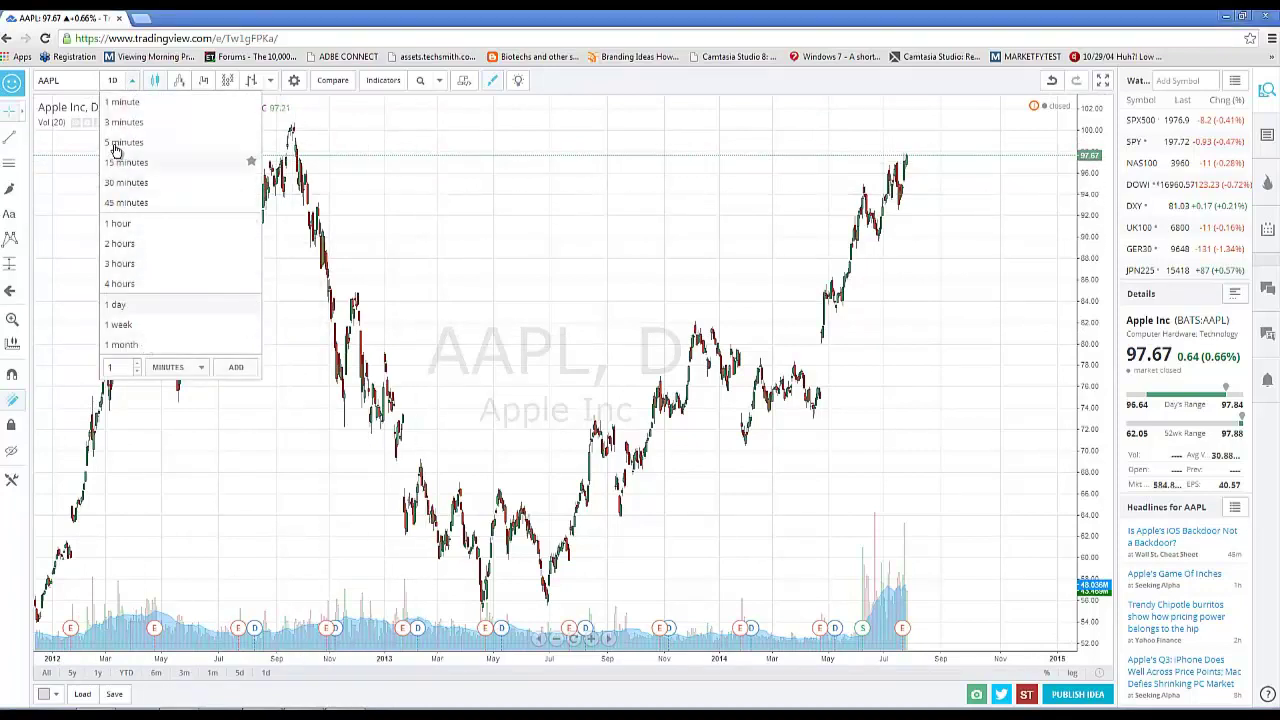
pyautogui.click(78, 84)
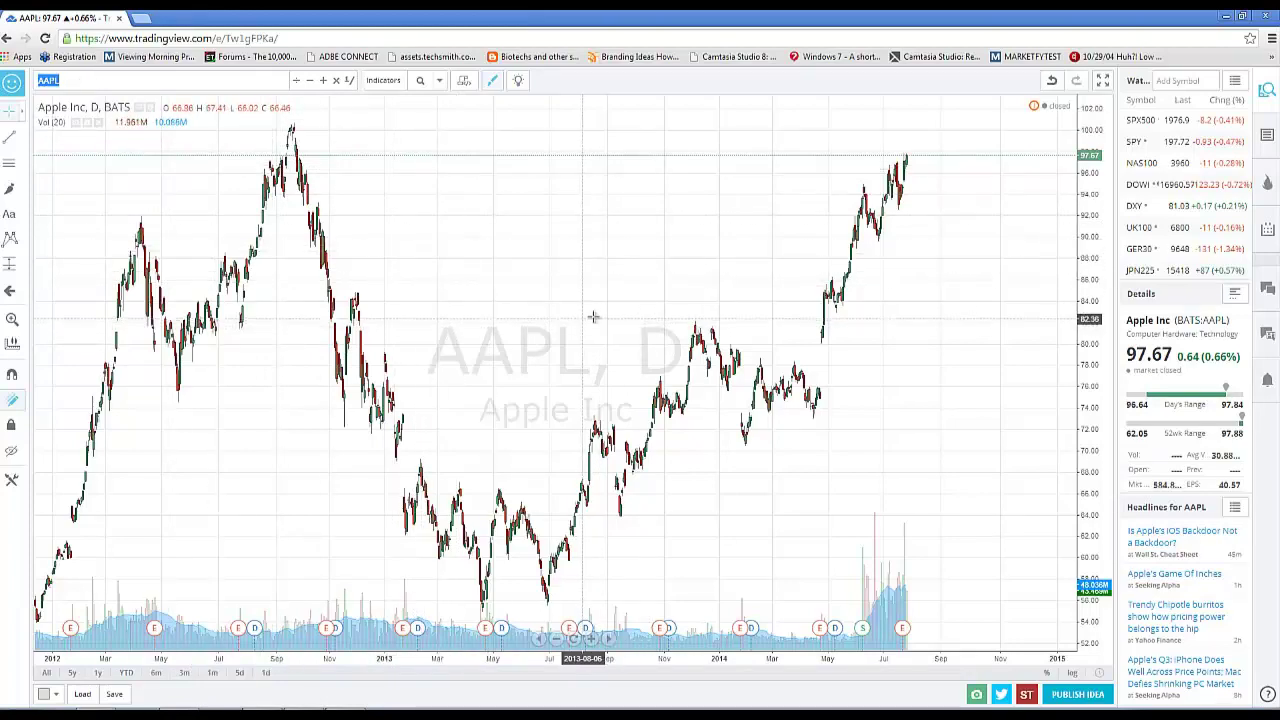
pyautogui.scroll(-2, 608, 320)
pyautogui.scroll(3, 608, 320)
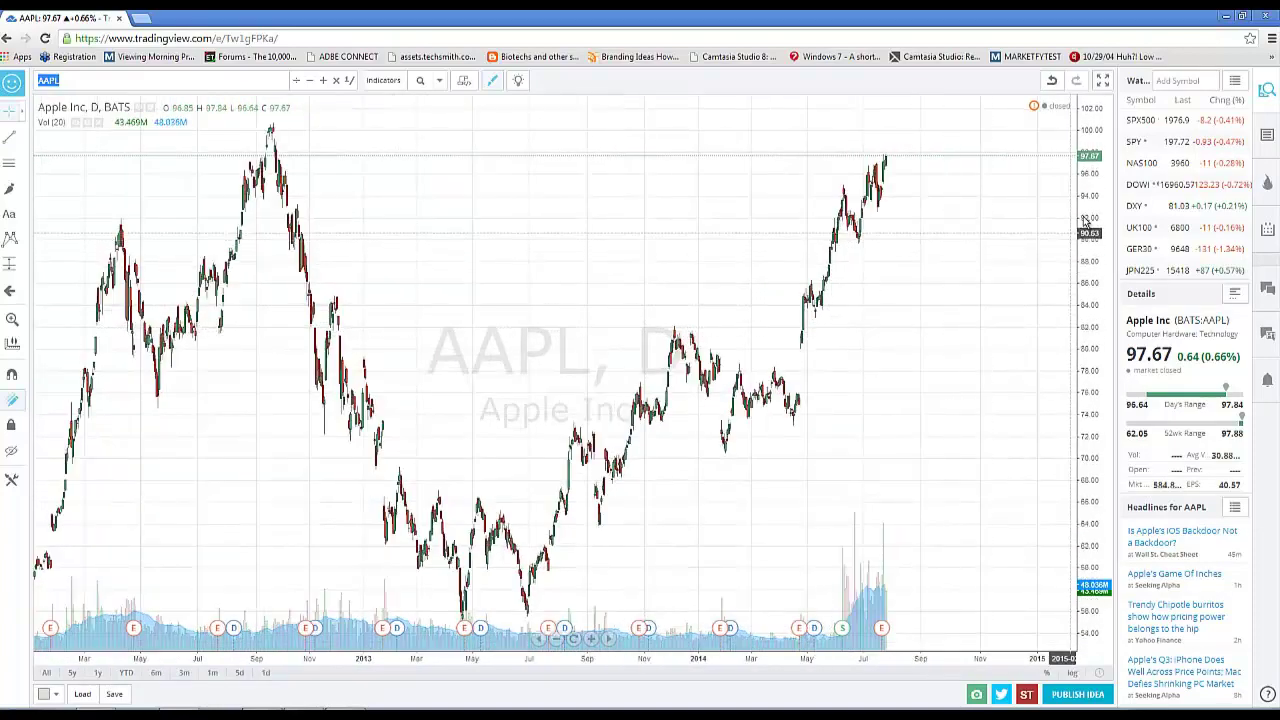
pyautogui.moveTo(1092, 207); pyautogui.dragTo(1083, 382)
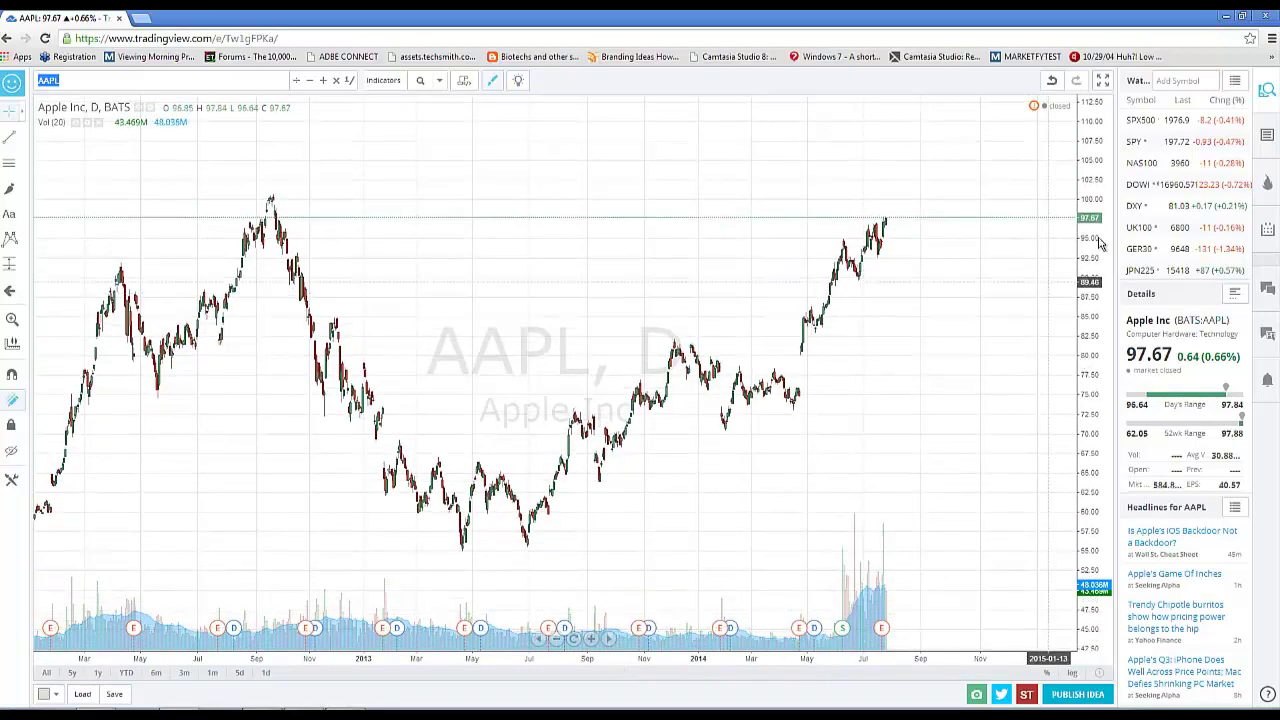
pyautogui.moveTo(1099, 243)
pyautogui.mouseDown()
pyautogui.moveTo(1096, 230)
pyautogui.moveTo(1095, 300)
pyautogui.moveTo(1095, 250)
pyautogui.mouseUp()
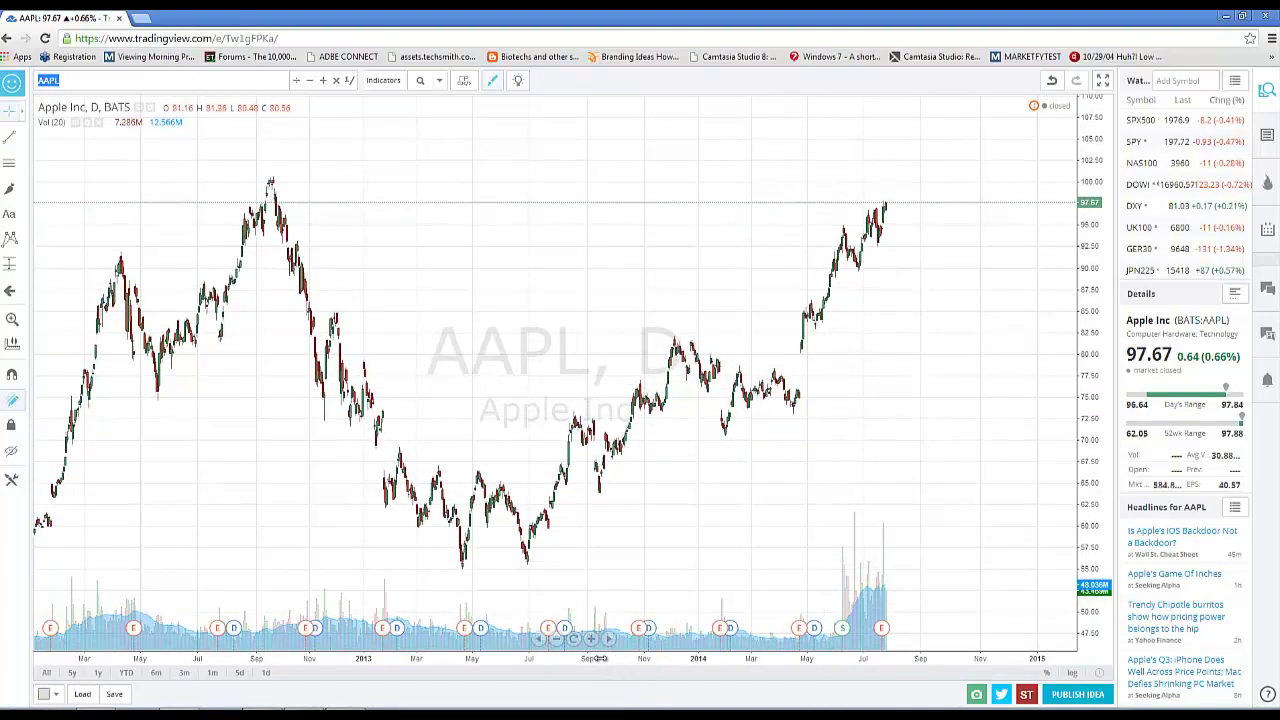
pyautogui.moveTo(598, 658); pyautogui.dragTo(700, 658)
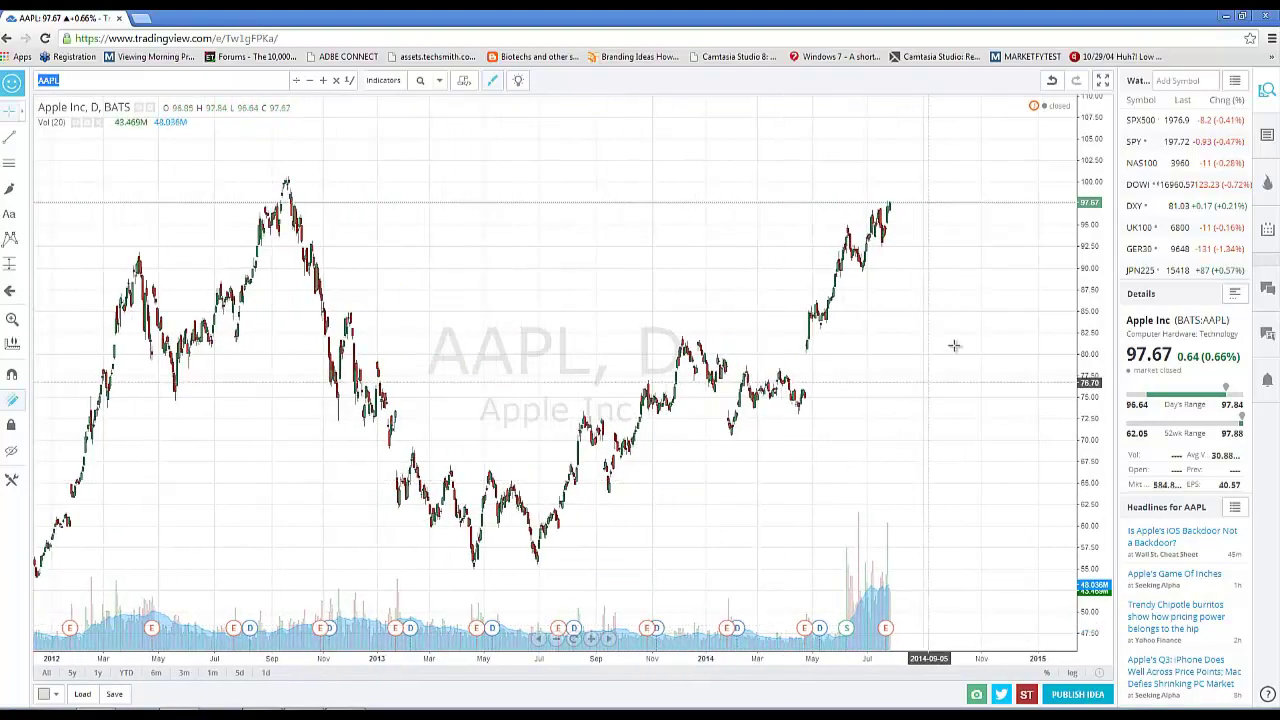
pyautogui.moveTo(1014, 346)
pyautogui.mouseDown()
pyautogui.moveTo(1046, 366)
pyautogui.moveTo(817, 437)
pyautogui.moveTo(917, 282)
pyautogui.moveTo(1020, 357)
pyautogui.mouseUp()
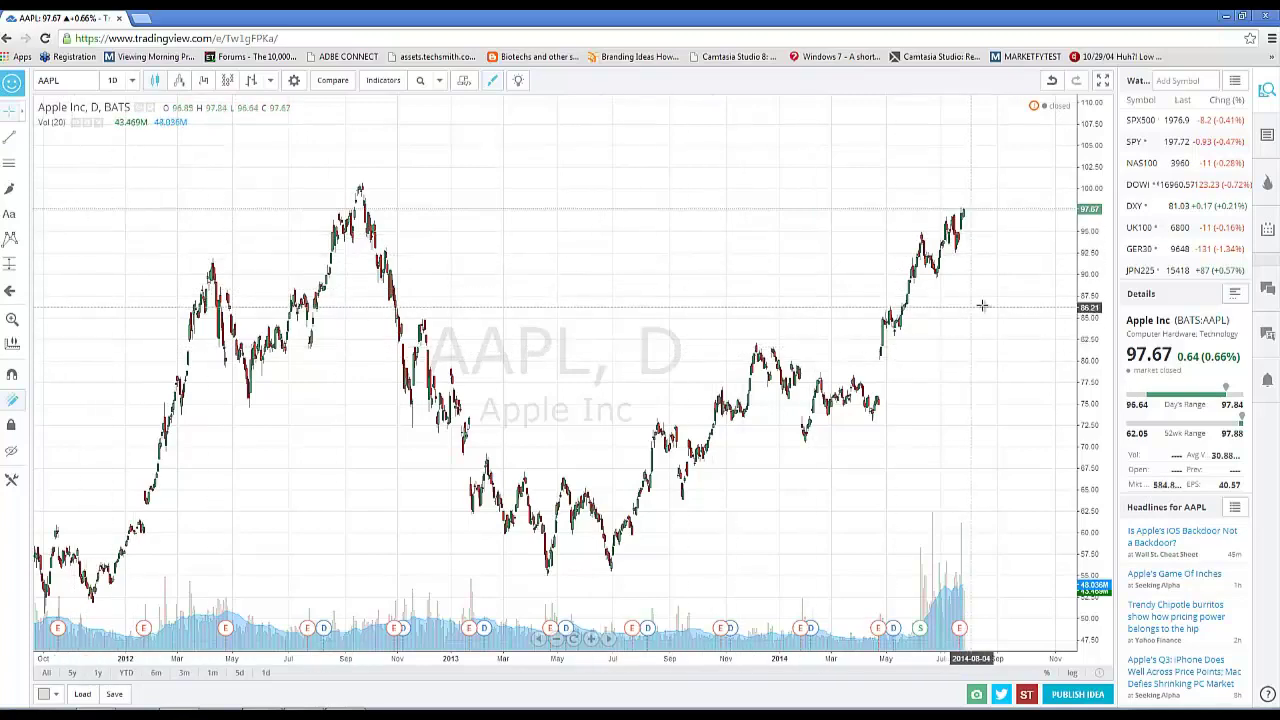
pyautogui.moveTo(934, 323); pyautogui.dragTo(760, 323)
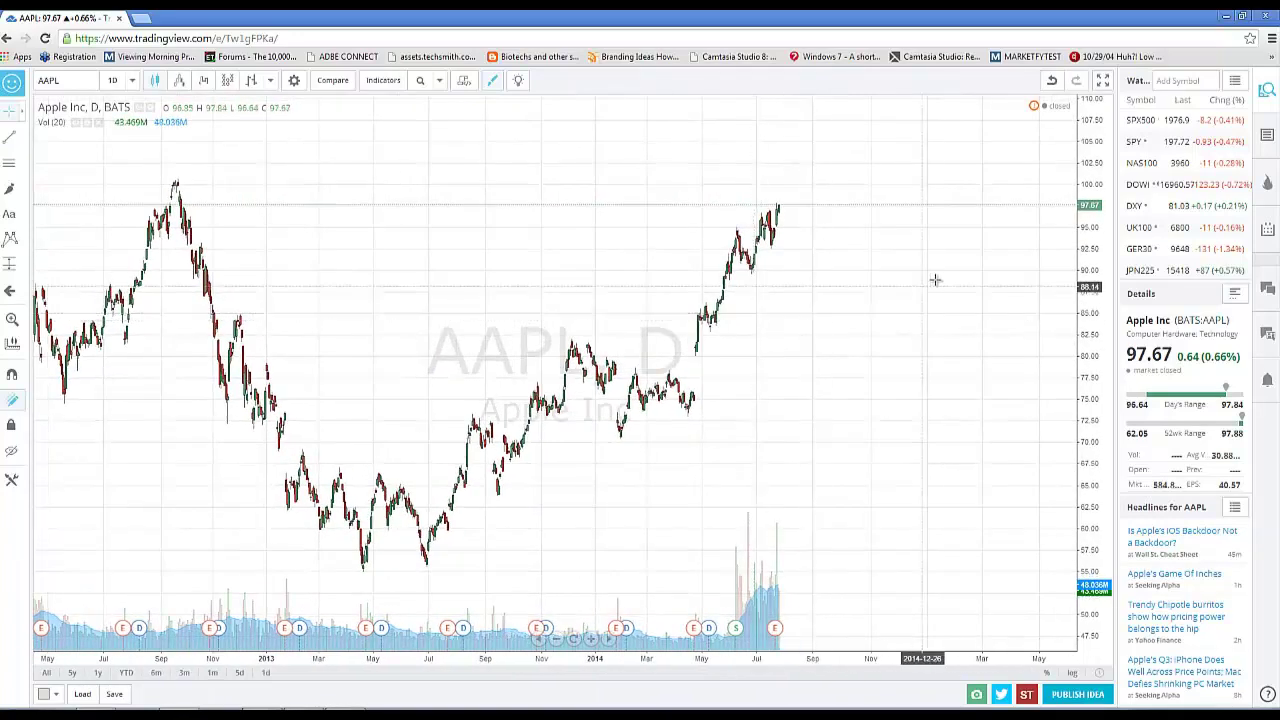
pyautogui.scroll(3, 940, 281)
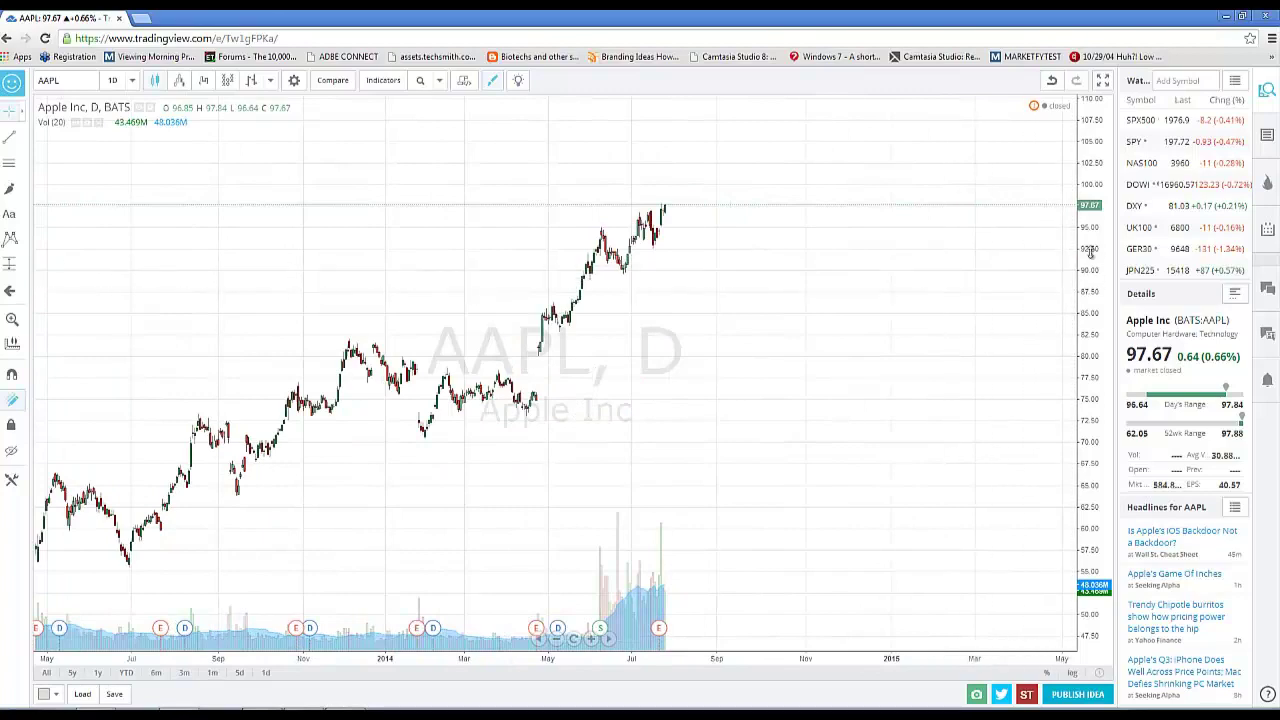
pyautogui.moveTo(1092, 252); pyautogui.dragTo(1092, 232)
pyautogui.moveTo(820, 234); pyautogui.dragTo(903, 309)
pyautogui.scroll(2, 795, 382)
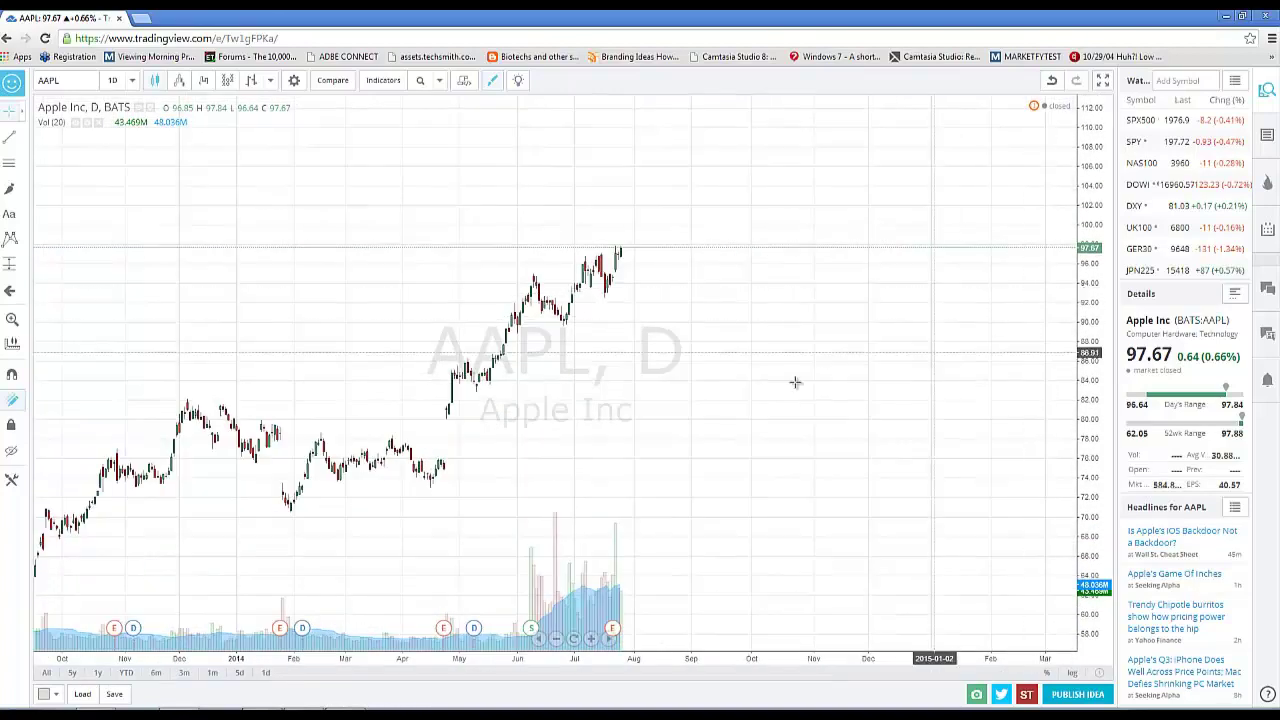
pyautogui.hscroll(-5, 971, 366)
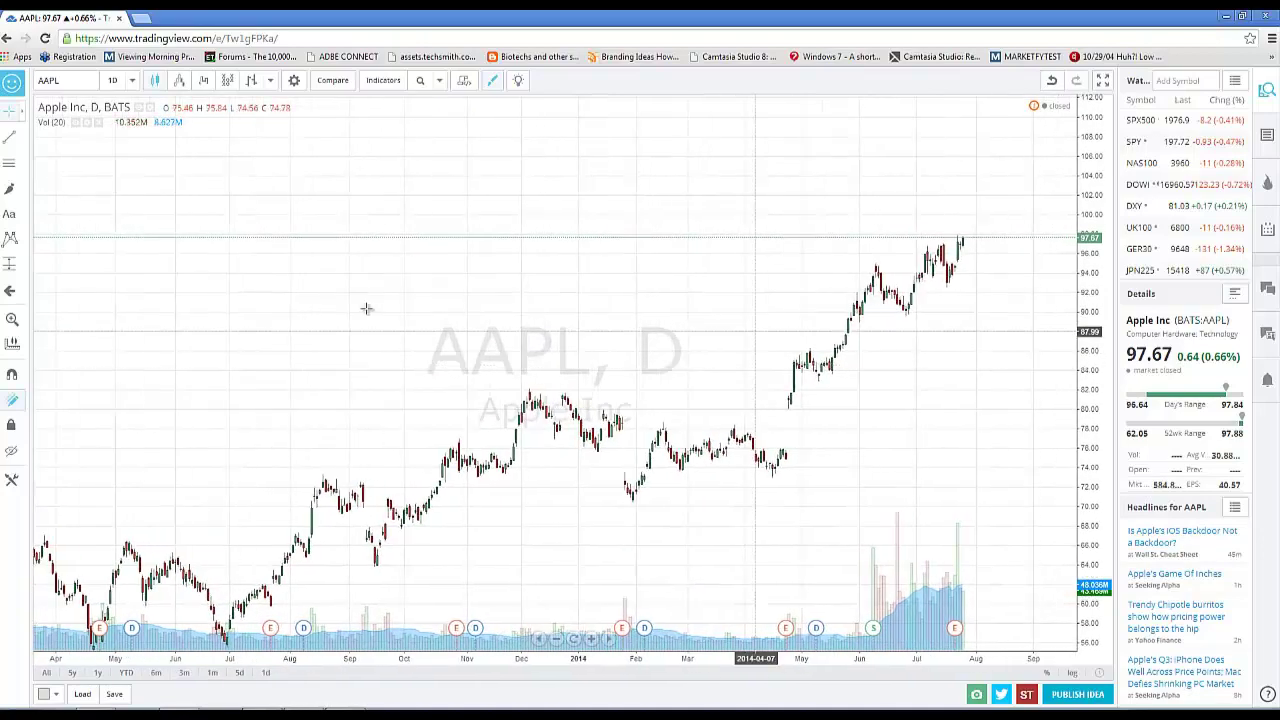
# Step: Draw a Fib Retracement on the AAPL chart from the late-April 2014 low at 80.14 up to the July high at 97.77
pyautogui.click(23, 173)
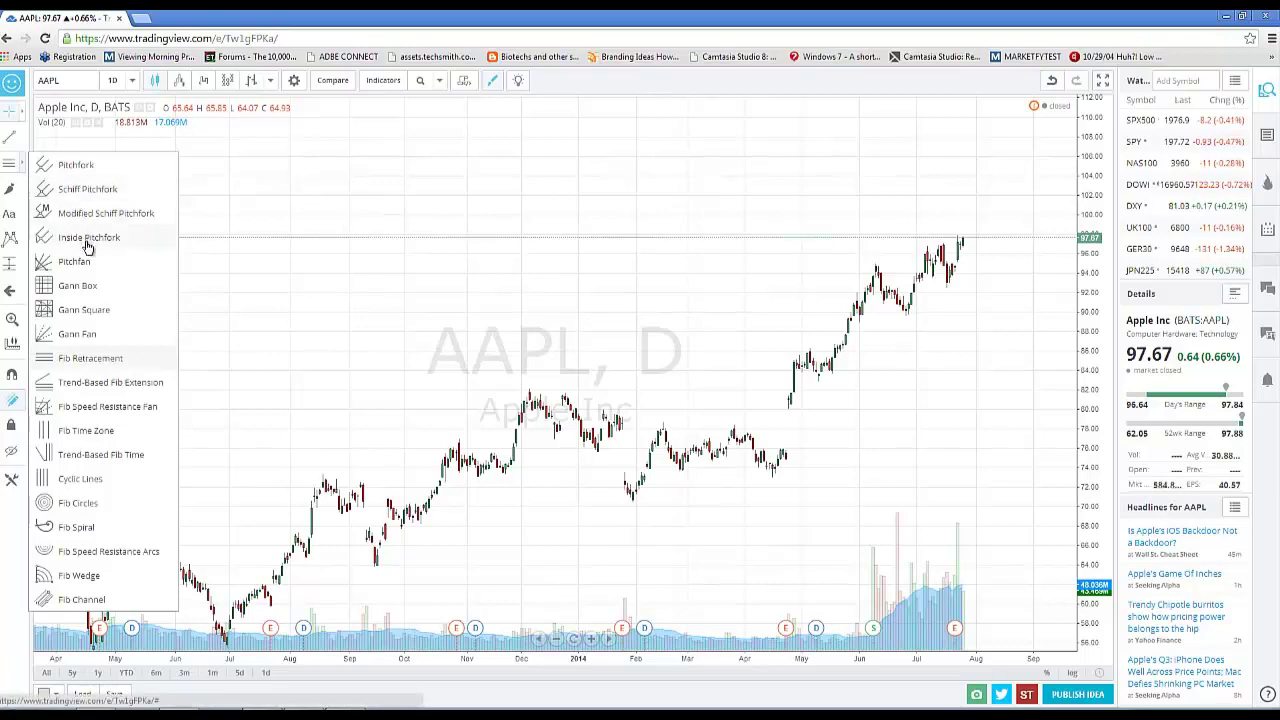
pyautogui.click(101, 366)
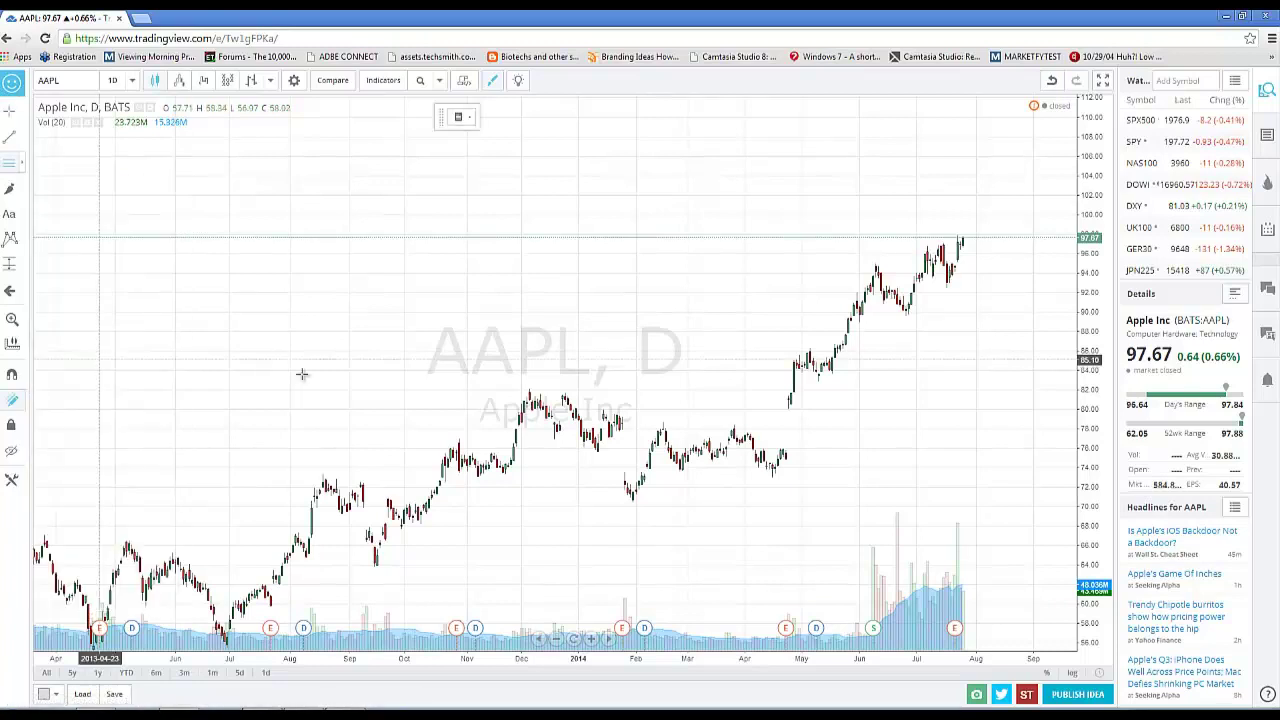
pyautogui.click(787, 407)
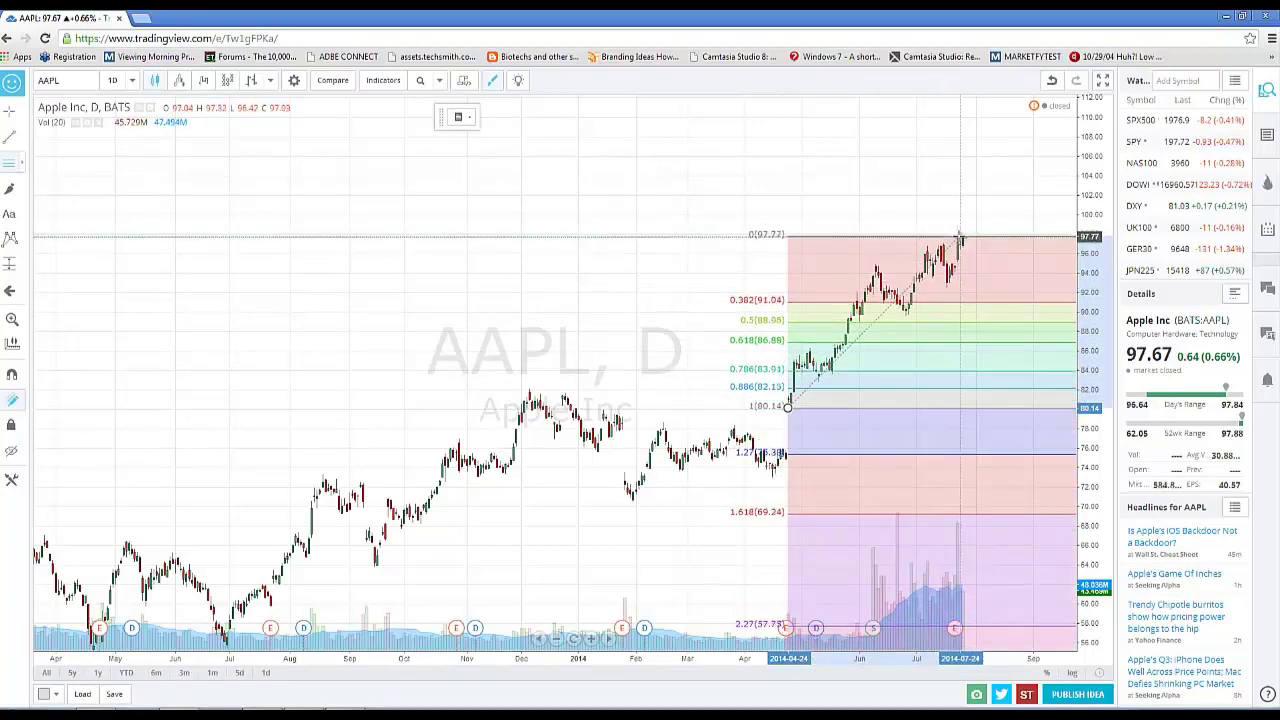
pyautogui.click(958, 237)
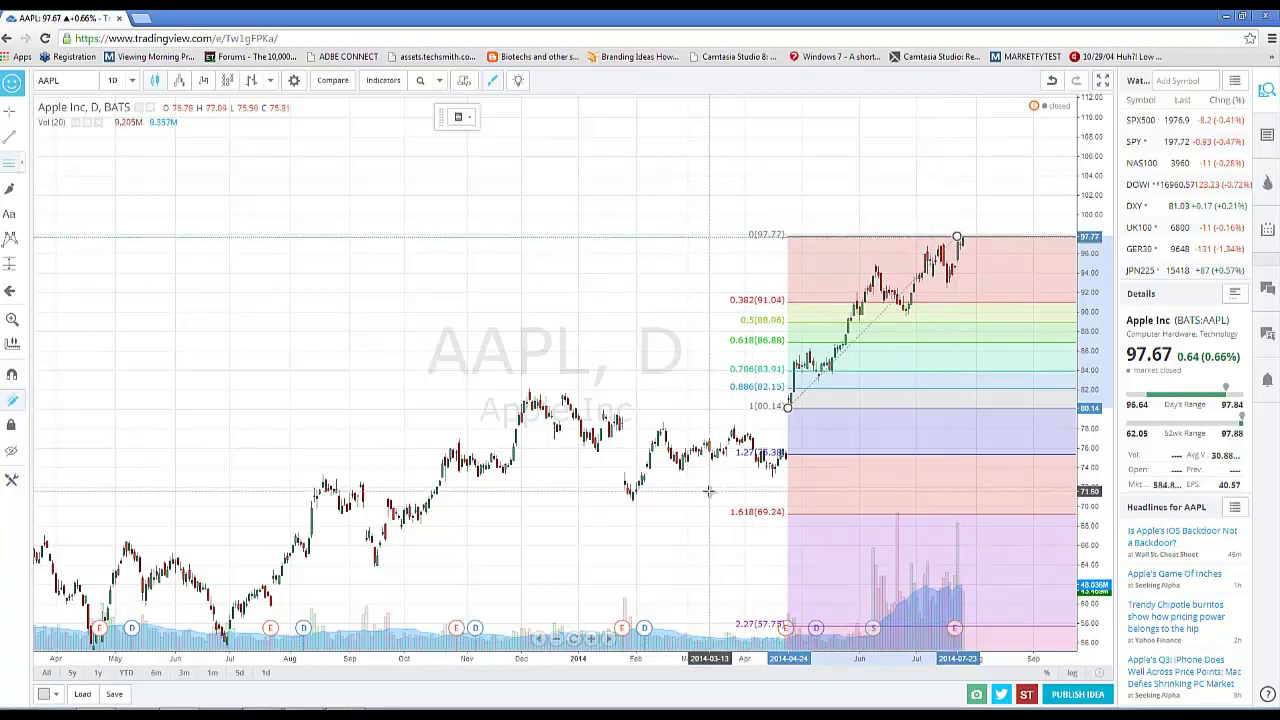
# Step: Draw a second Fib Retracement in reverse, from the July 2014 high at 97.77 down to the April low at about 80.07
pyautogui.click(23, 168)
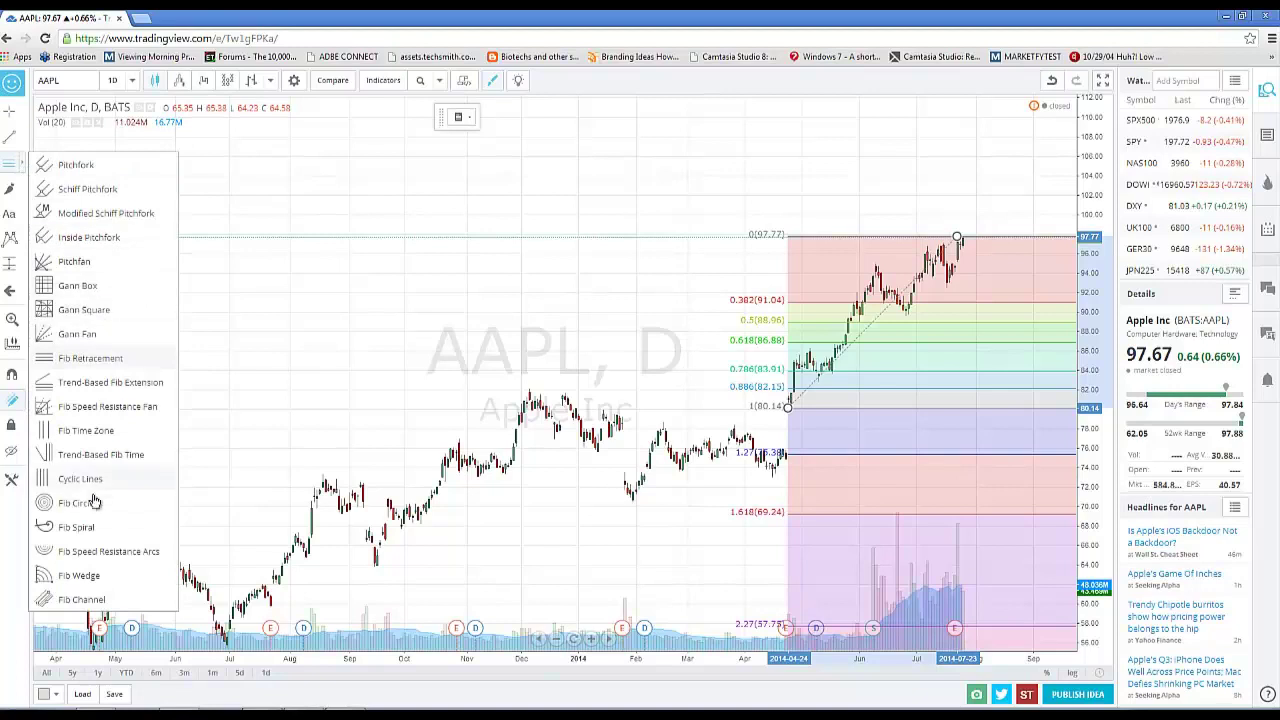
pyautogui.click(111, 366)
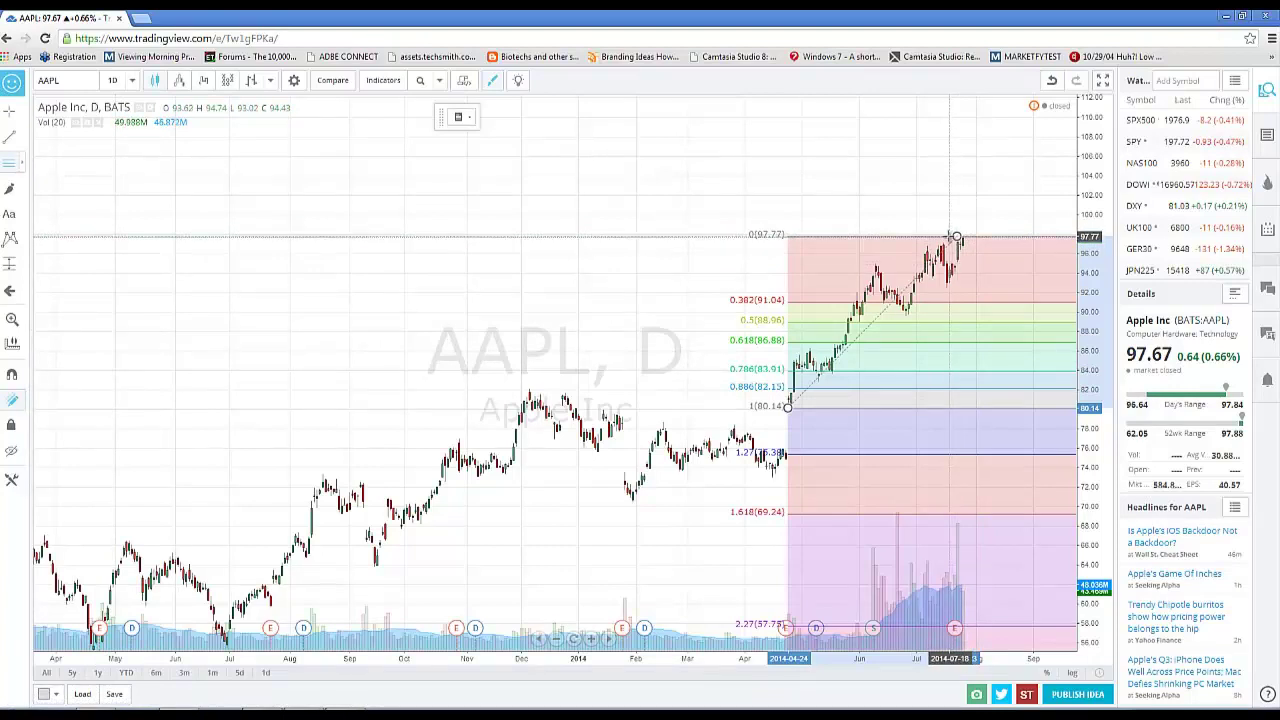
pyautogui.click(956, 237)
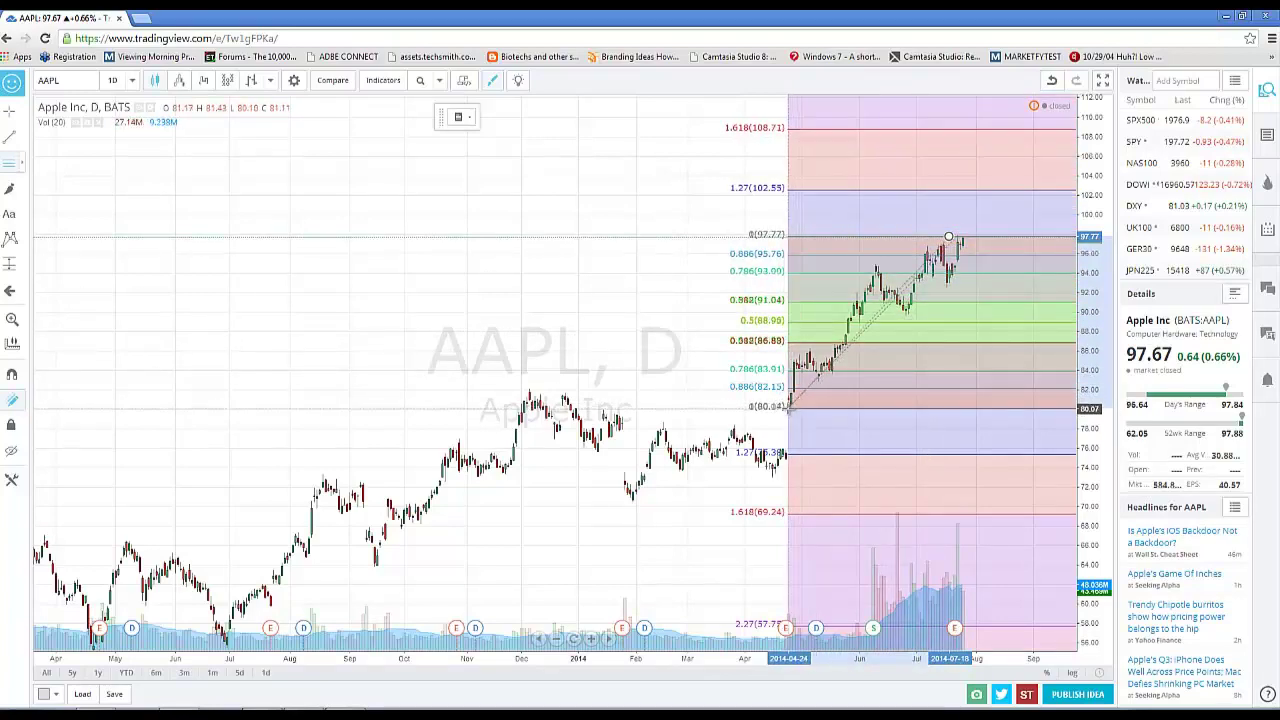
pyautogui.click(788, 407)
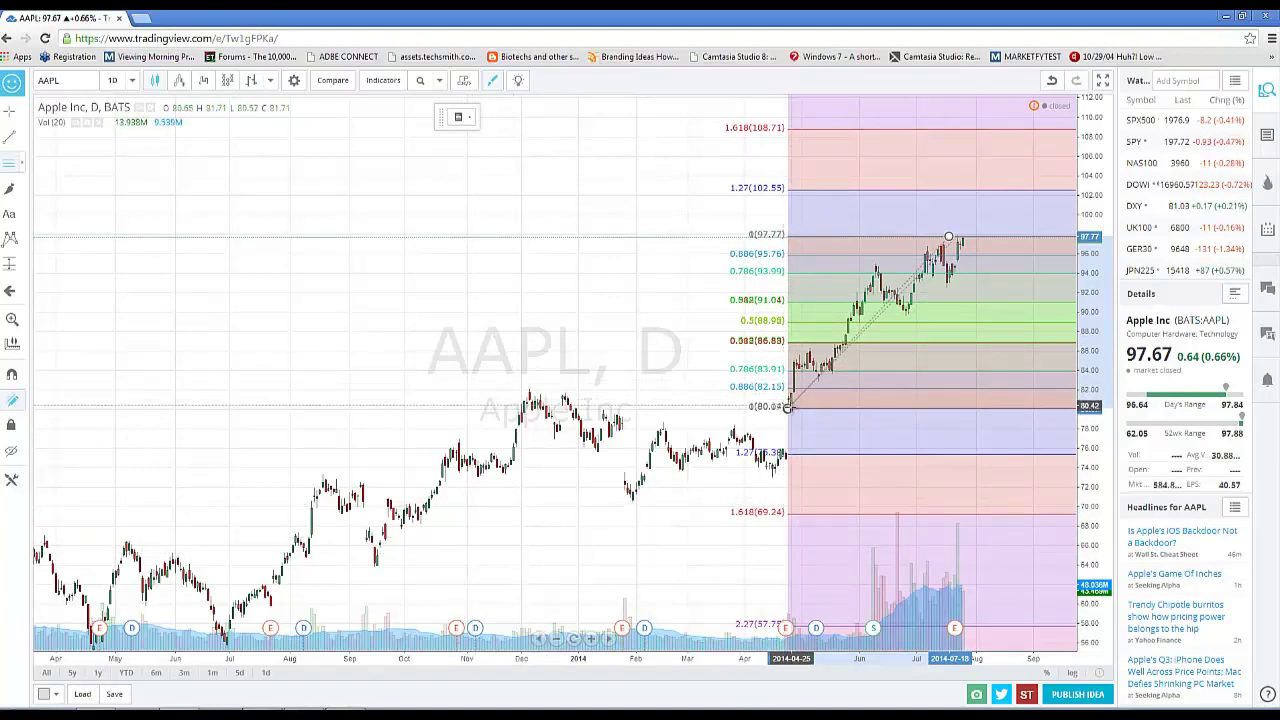
# Step: Move the first retracement's low anchor back to about 2014-03-14, keeping it at the 80.14 price level
pyautogui.click(788, 408)
pyautogui.moveTo(788, 408); pyautogui.dragTo(712, 406)
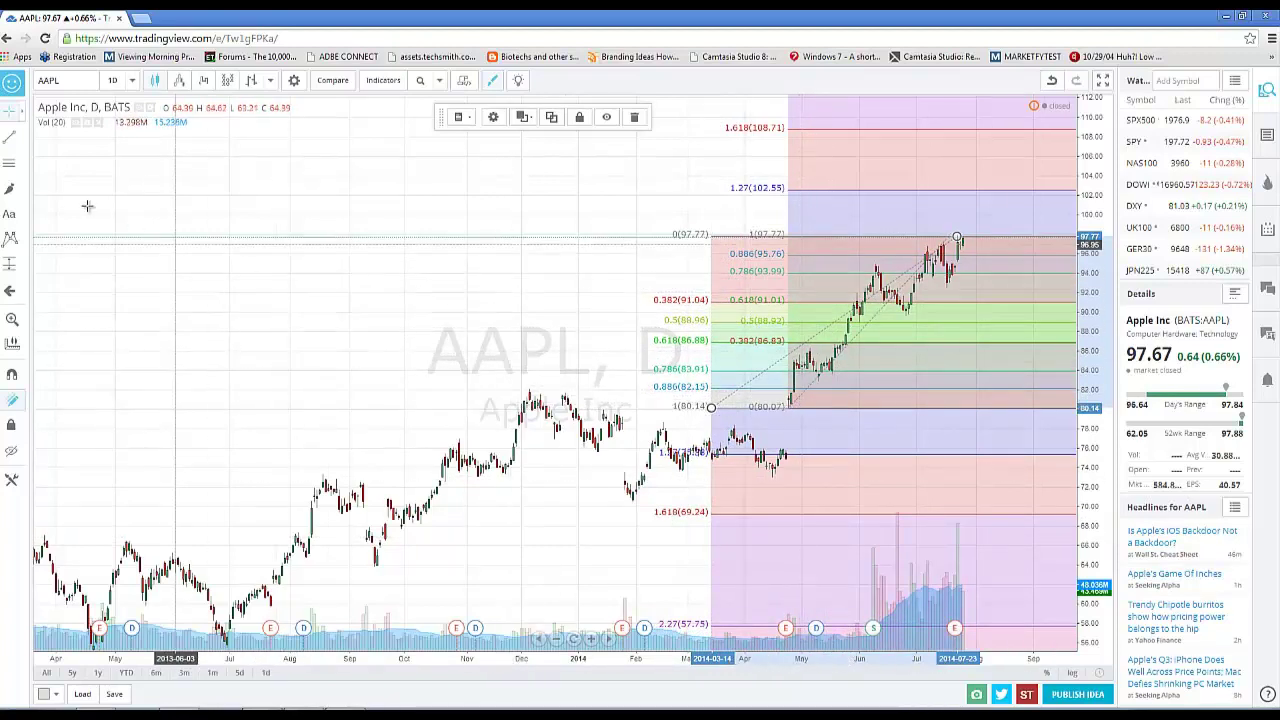
pyautogui.click(23, 168)
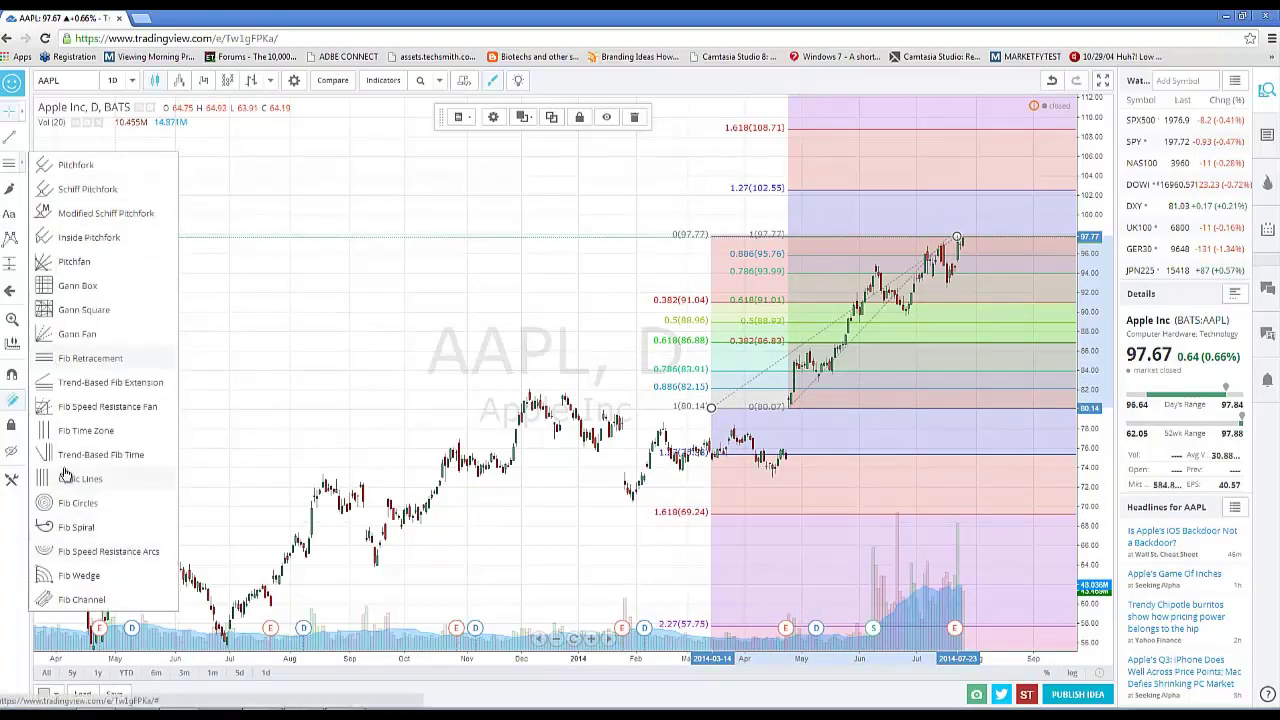
pyautogui.click(116, 360)
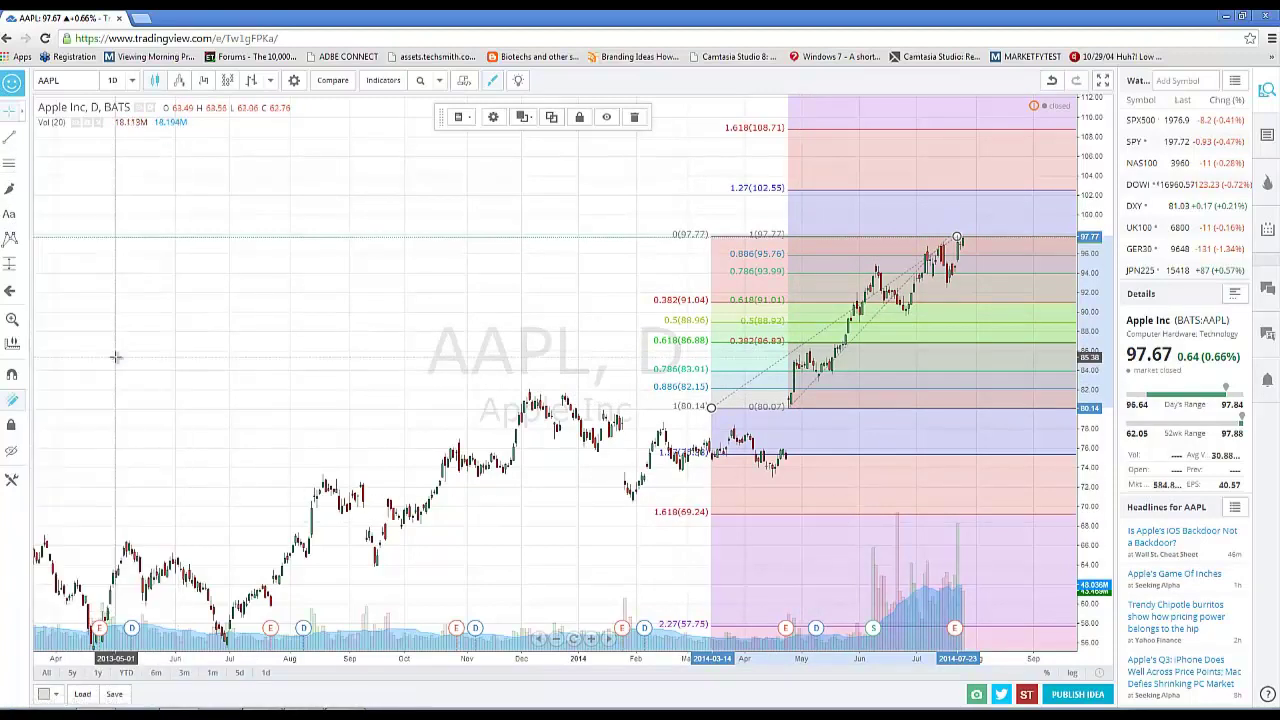
pyautogui.click(22, 170)
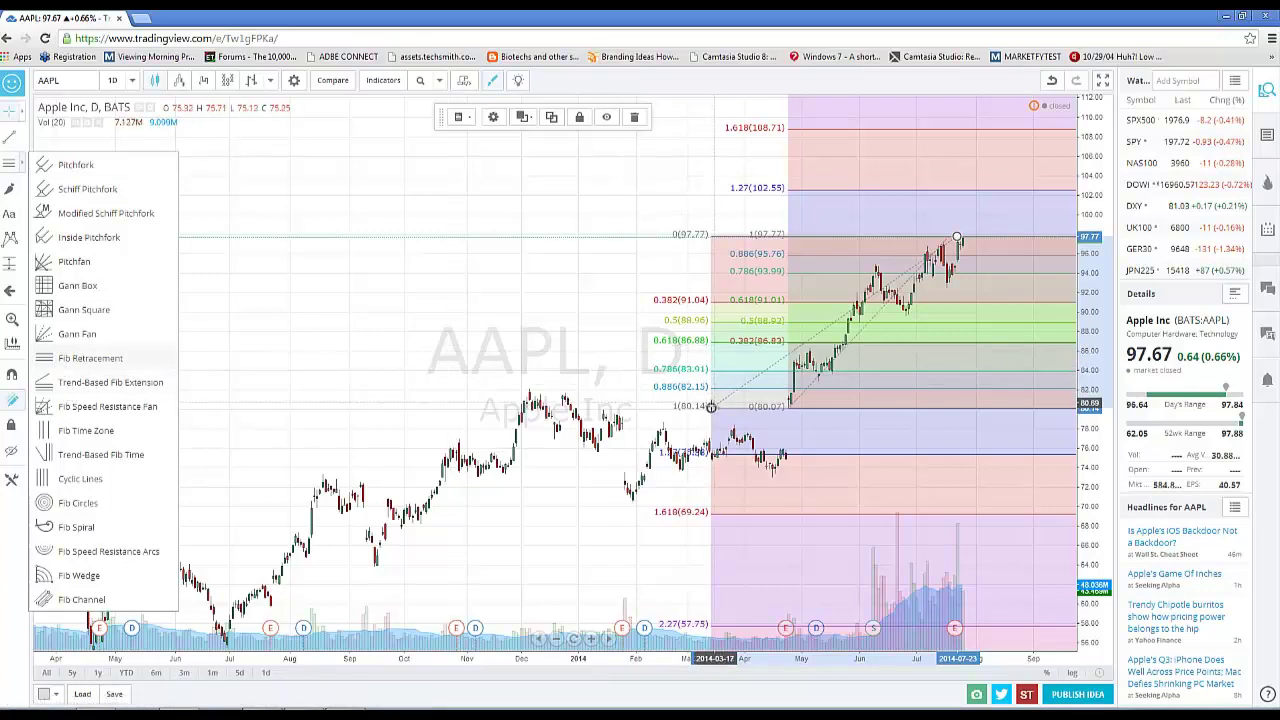
# Step: Replace the 0 level with 1.414 in the style settings of the Fib Retracement anchored at 80.14 in March 2014
pyautogui.rightClick(711, 408)
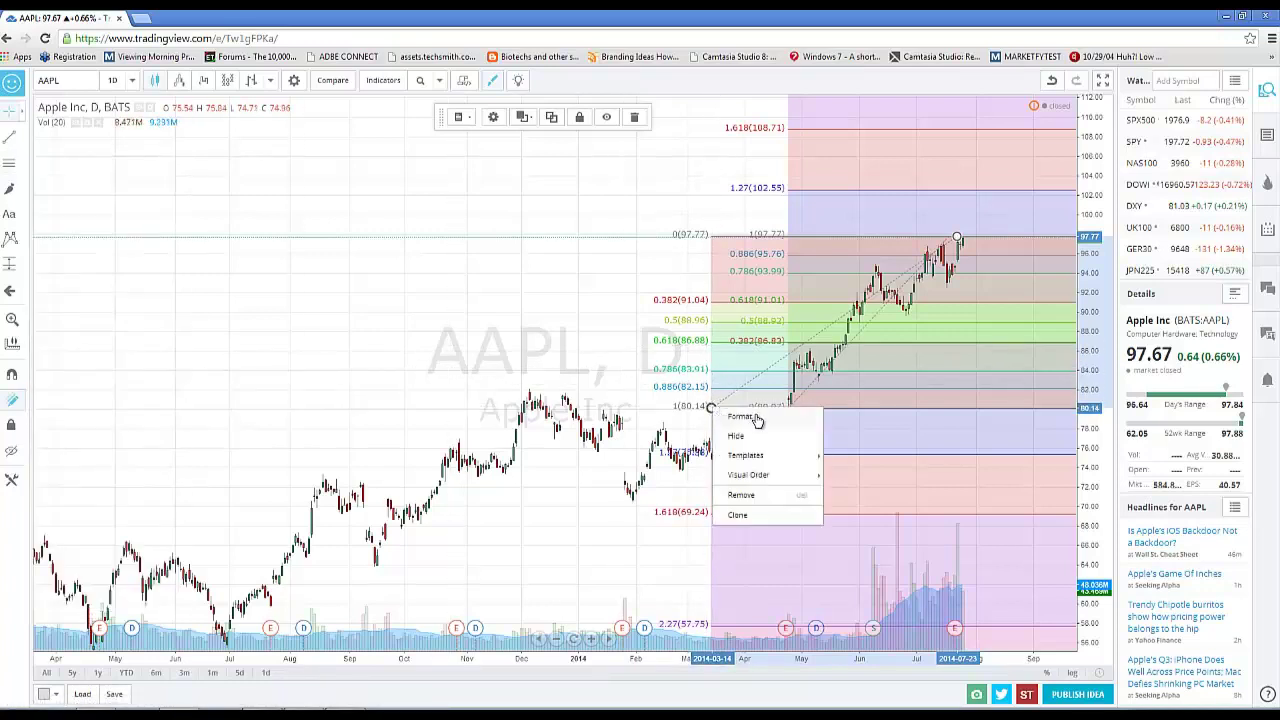
pyautogui.click(741, 417)
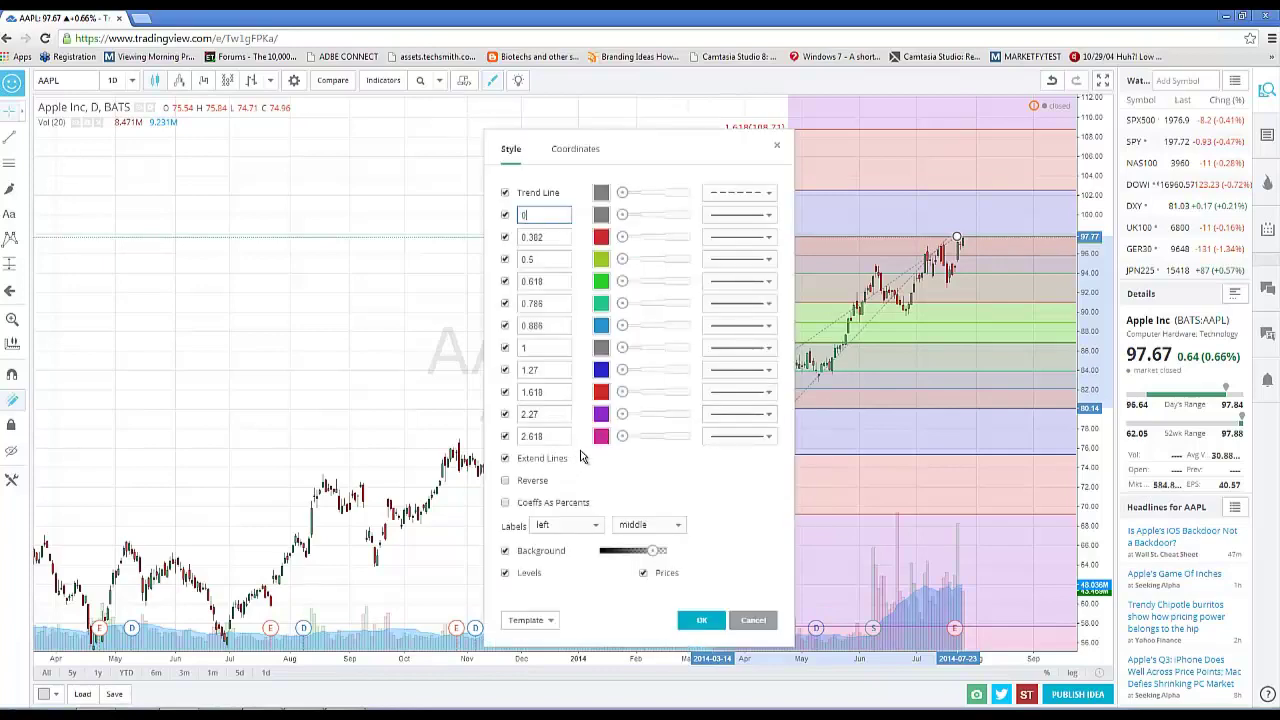
pyautogui.moveTo(638, 147); pyautogui.dragTo(531, 137)
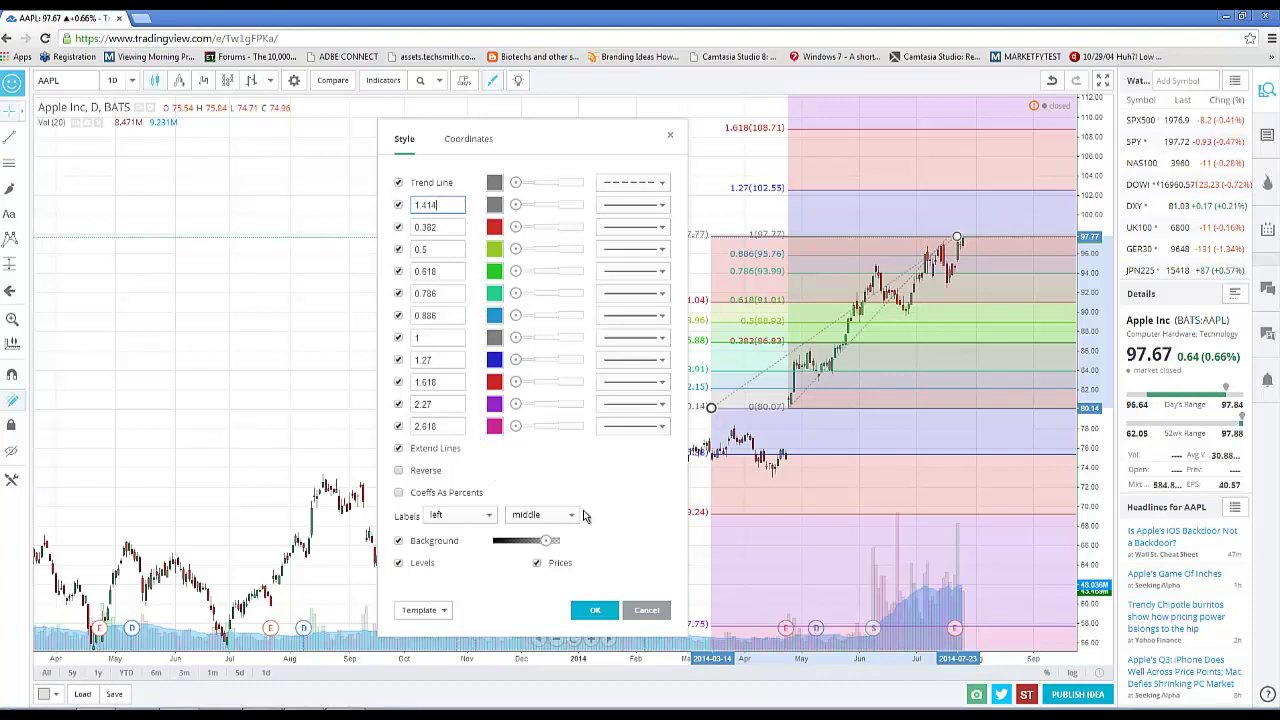
pyautogui.click(597, 610)
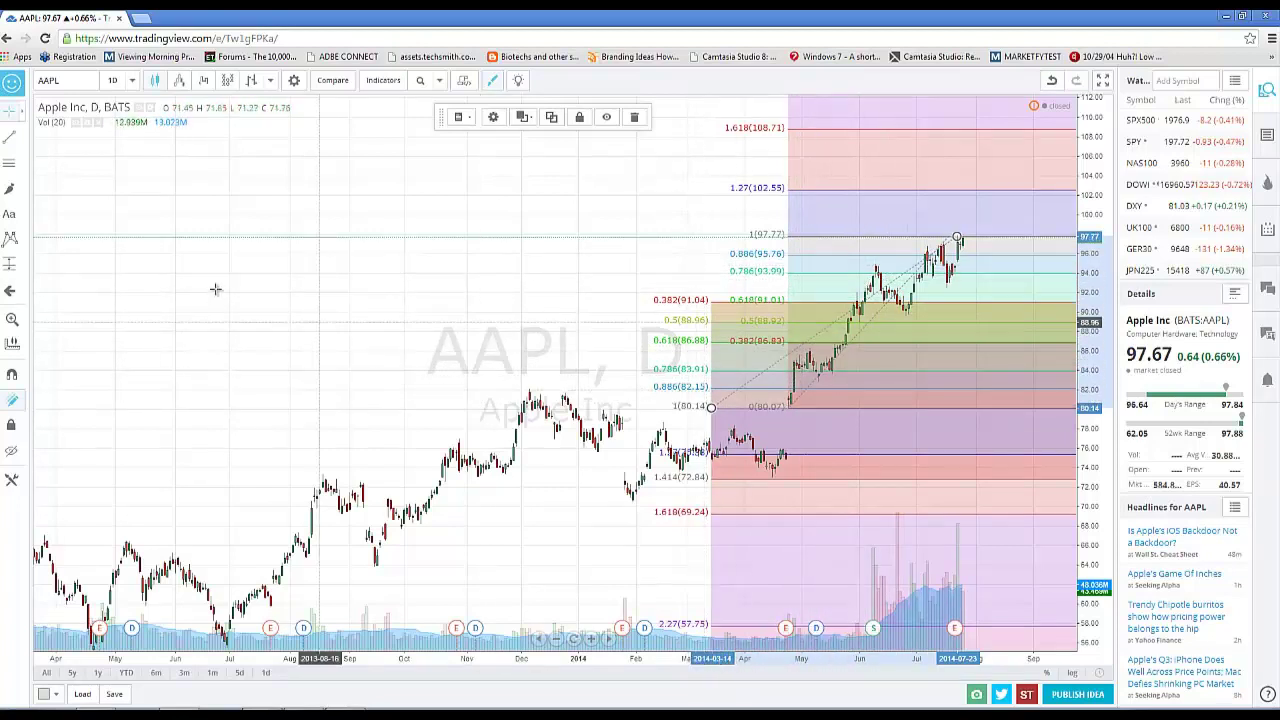
# Step: Draw an XABCD pattern on the AAPL chart with X at 80.07, A at 94.81, B at 85.72, C at 93.78 and D at 83.24
pyautogui.click(23, 243)
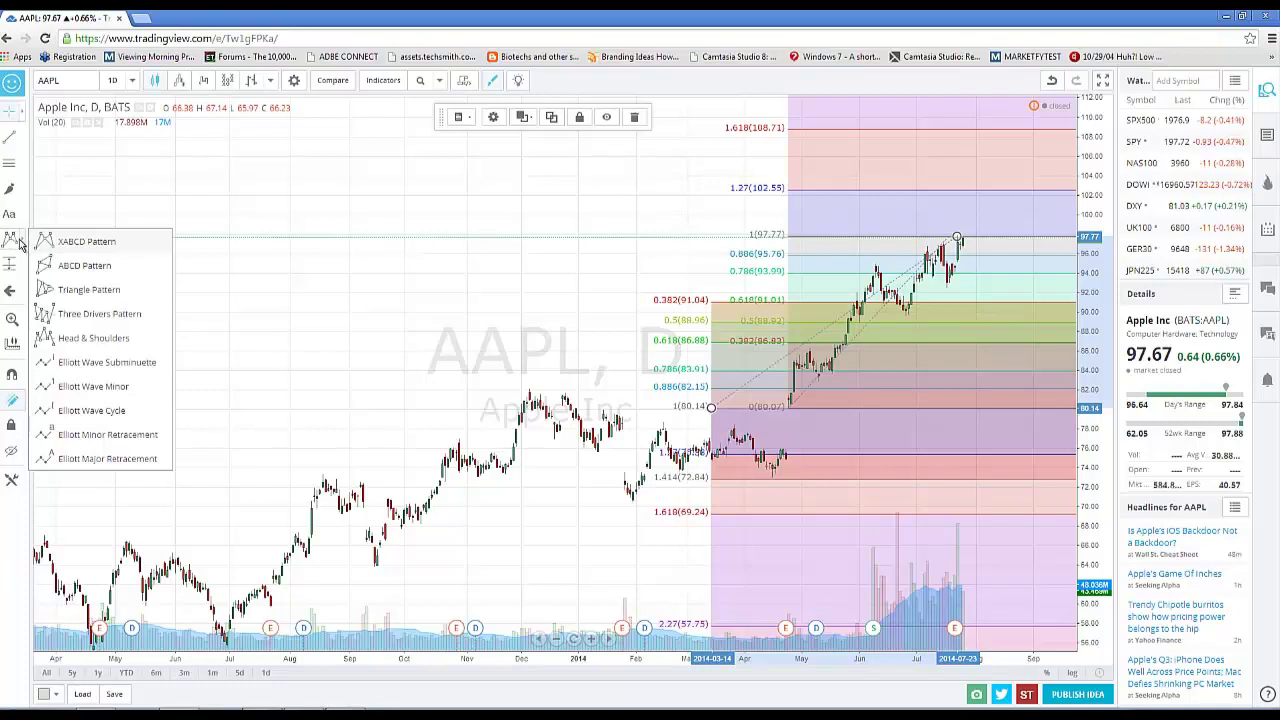
pyautogui.click(80, 245)
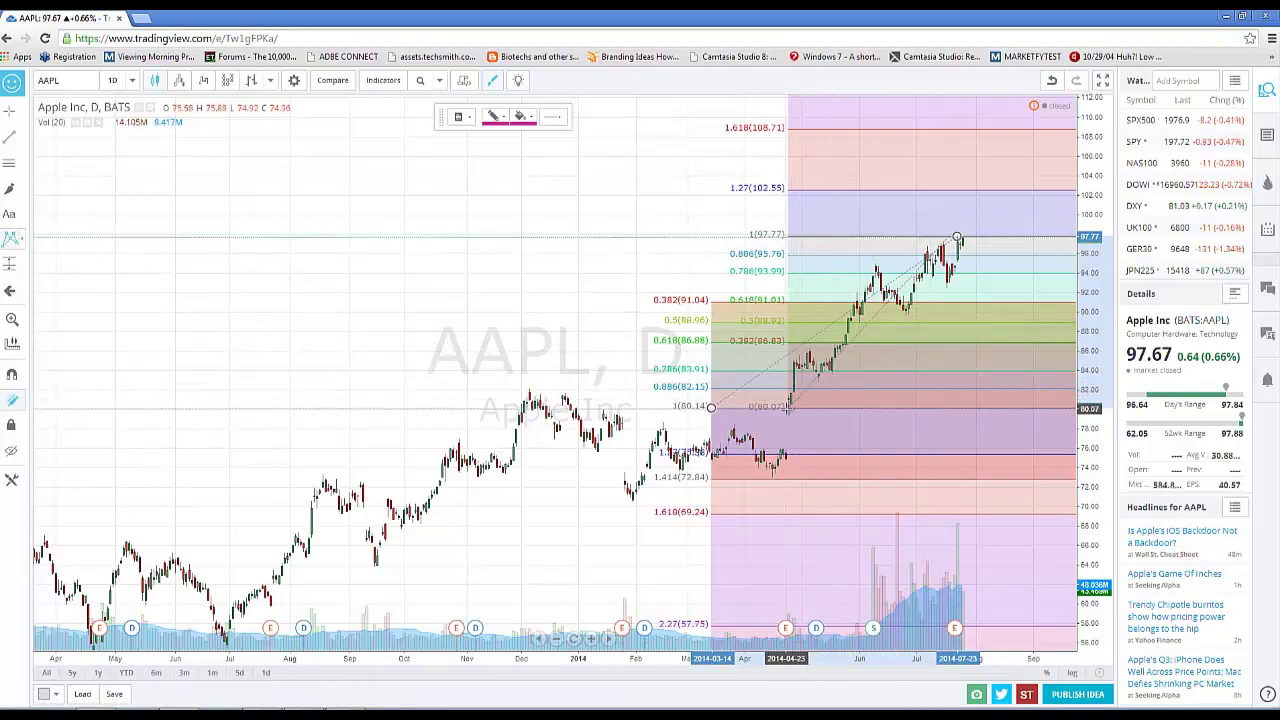
pyautogui.click(788, 407)
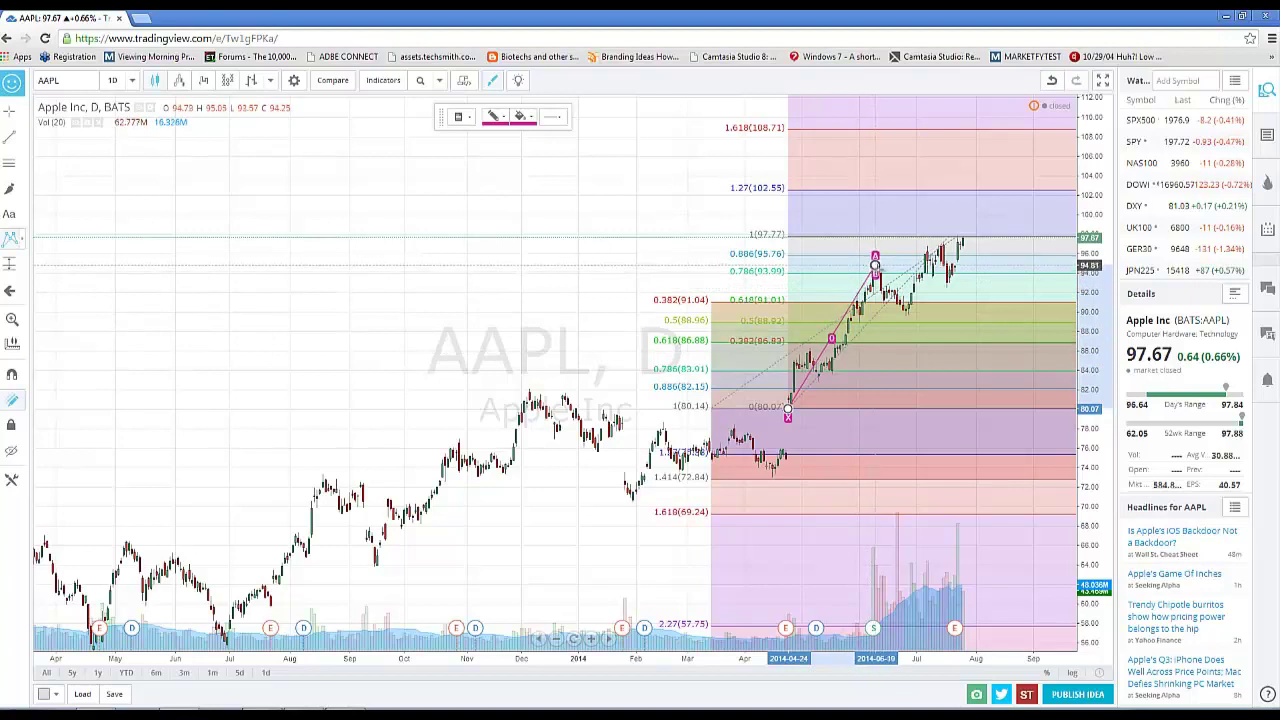
pyautogui.click(875, 265)
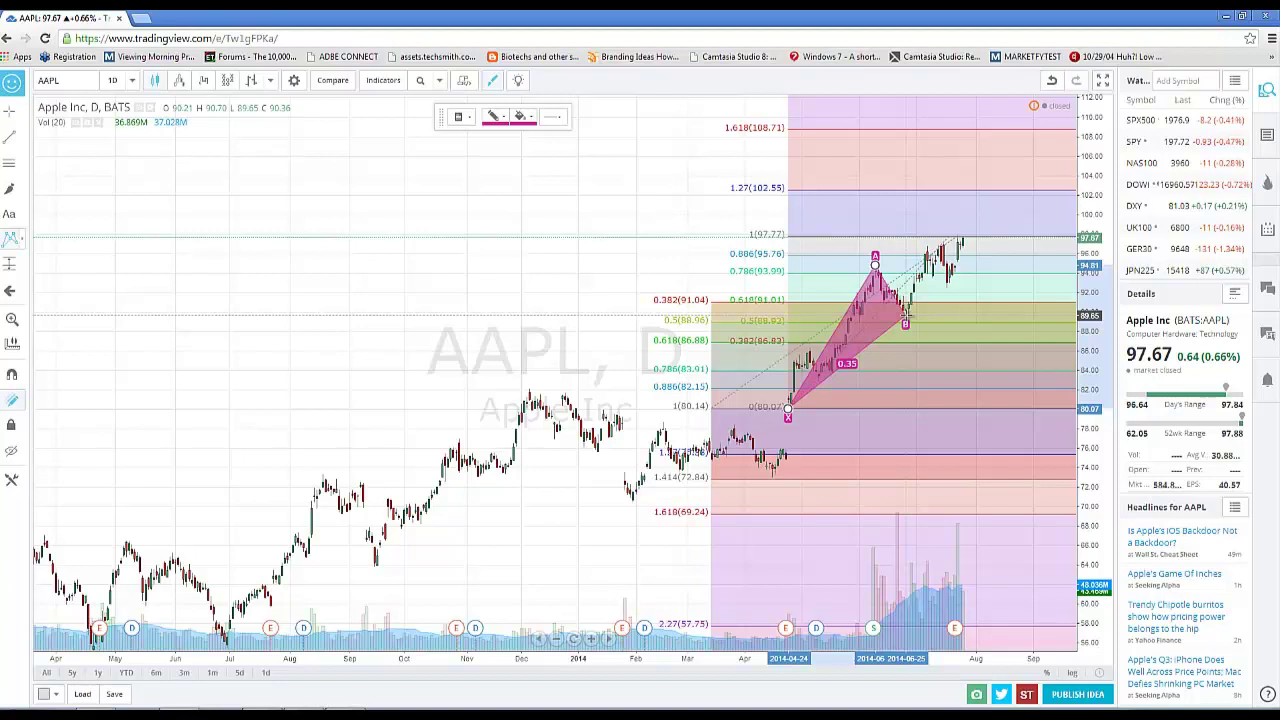
pyautogui.moveTo(905, 316); pyautogui.dragTo(910, 352)
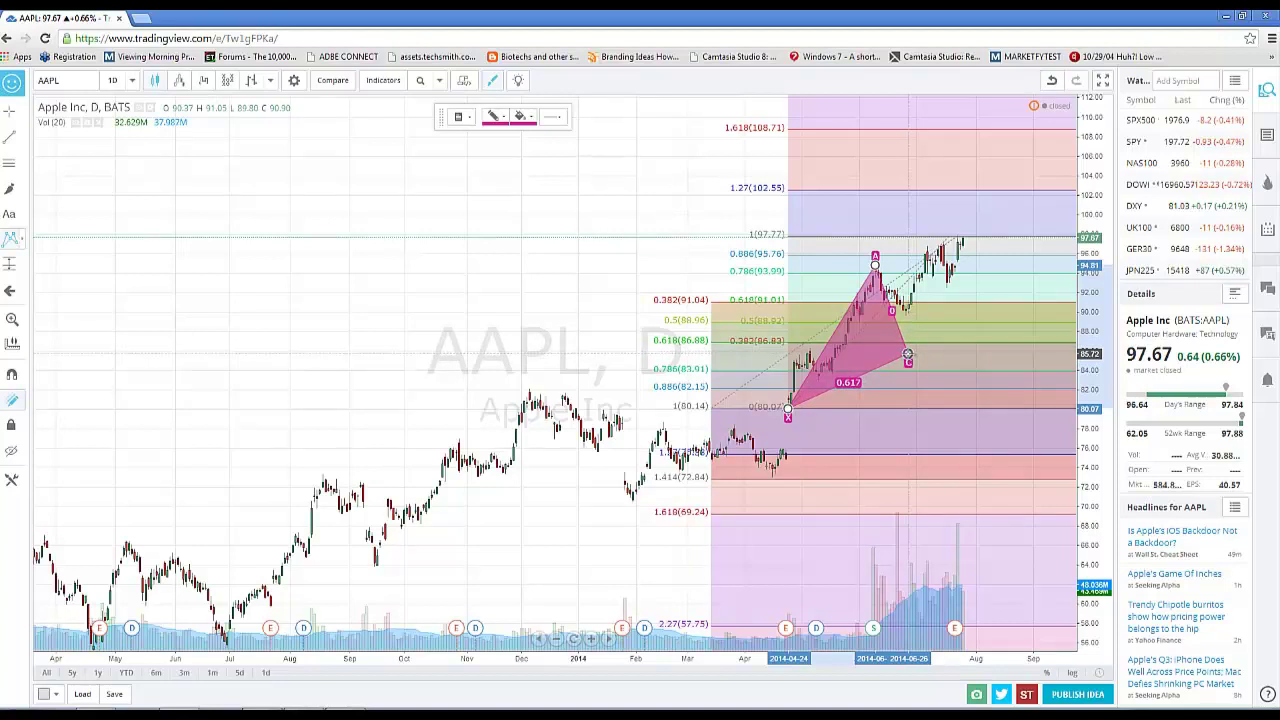
pyautogui.click(907, 355)
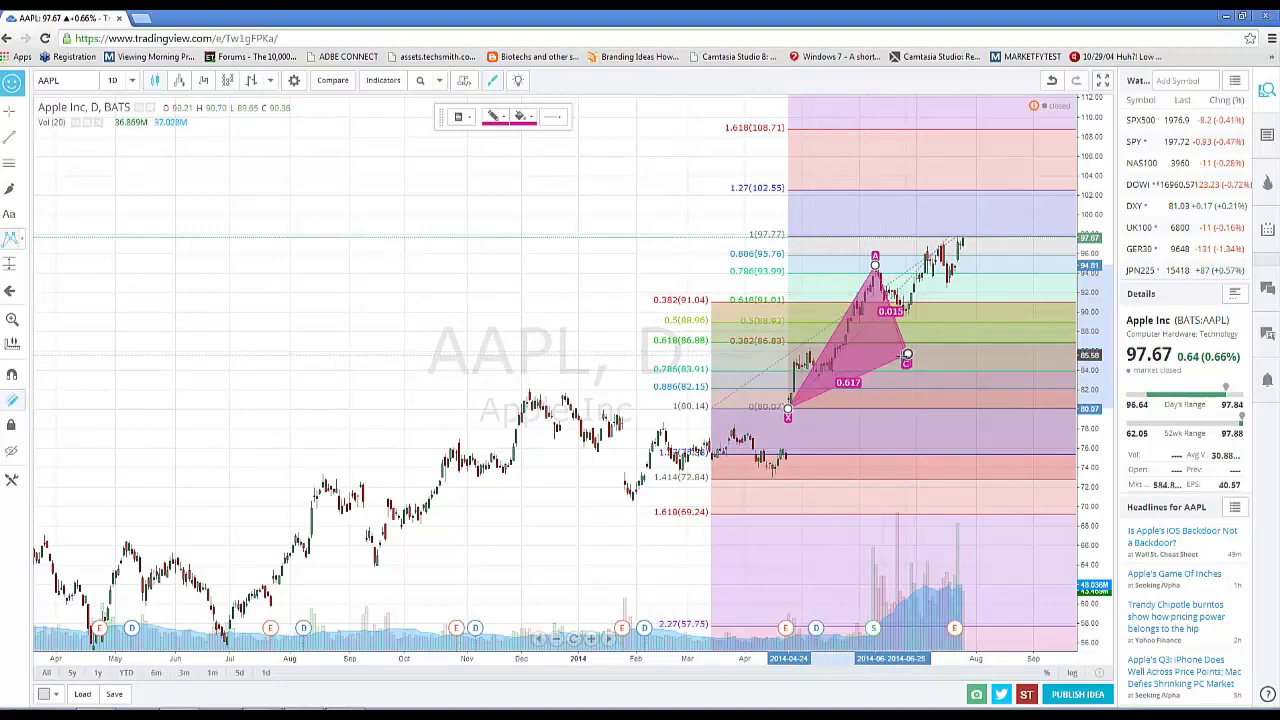
pyautogui.click(907, 355)
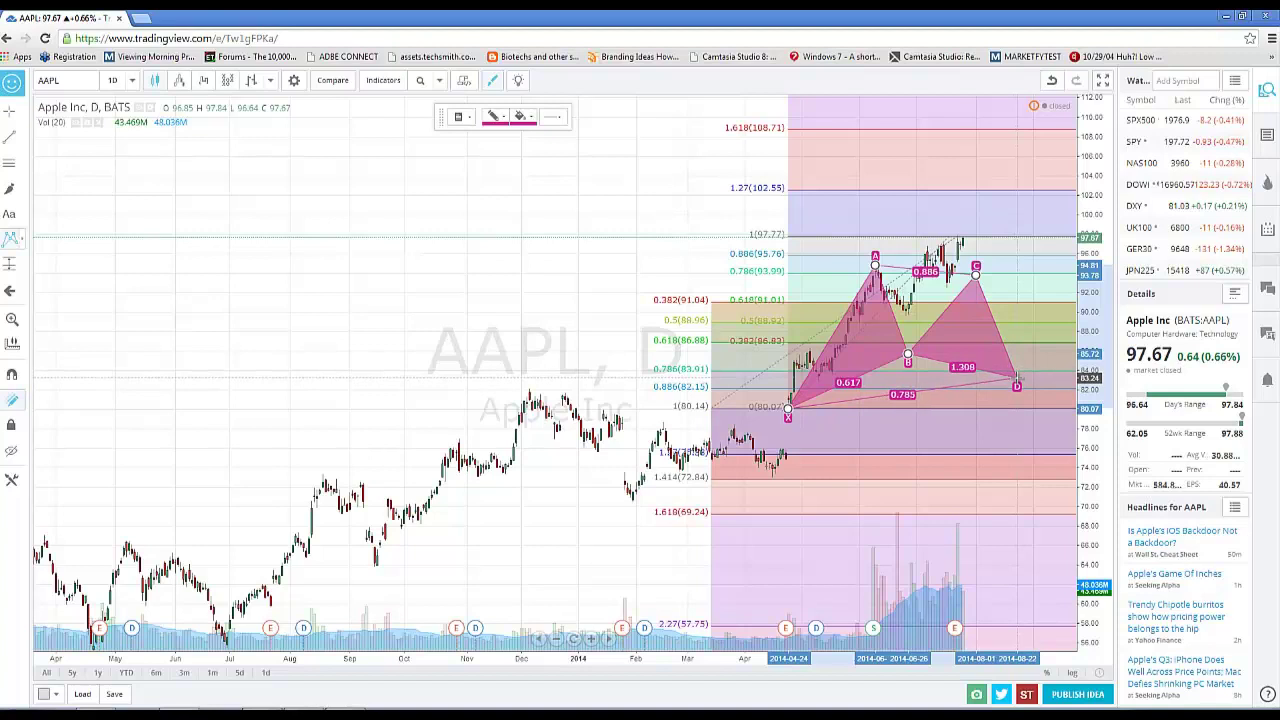
pyautogui.click(1016, 379)
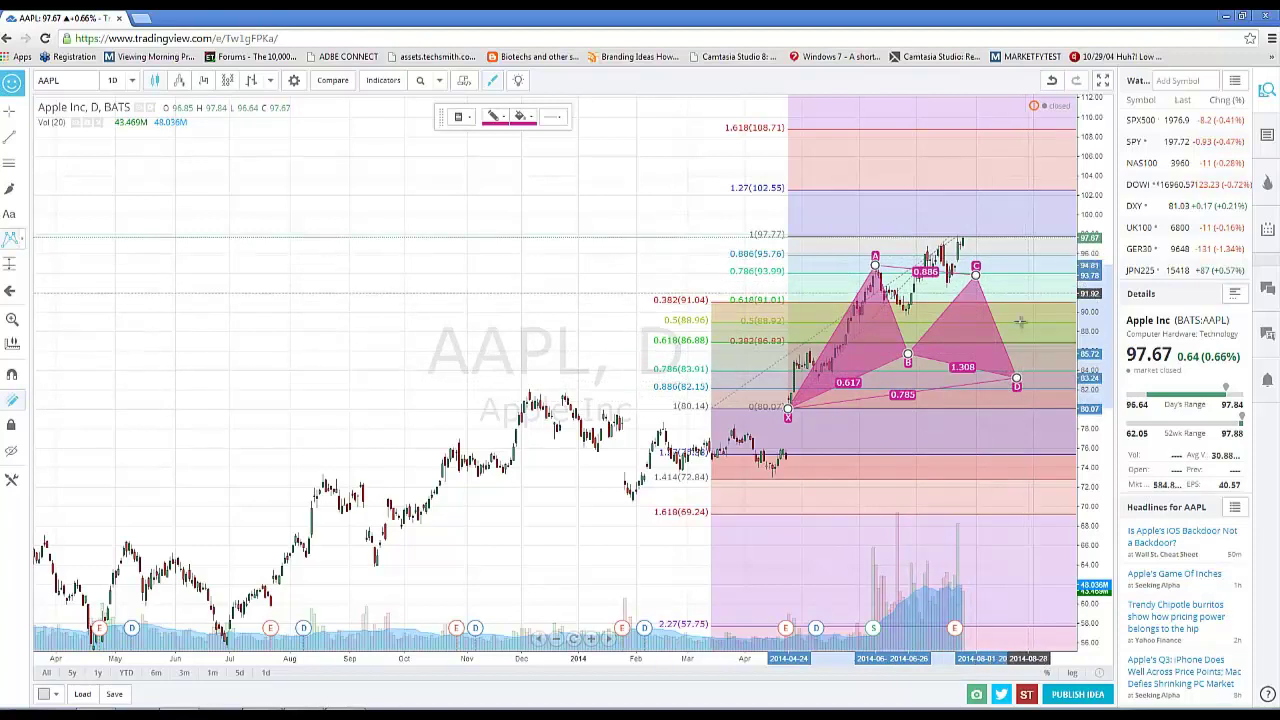
pyautogui.click(623, 296)
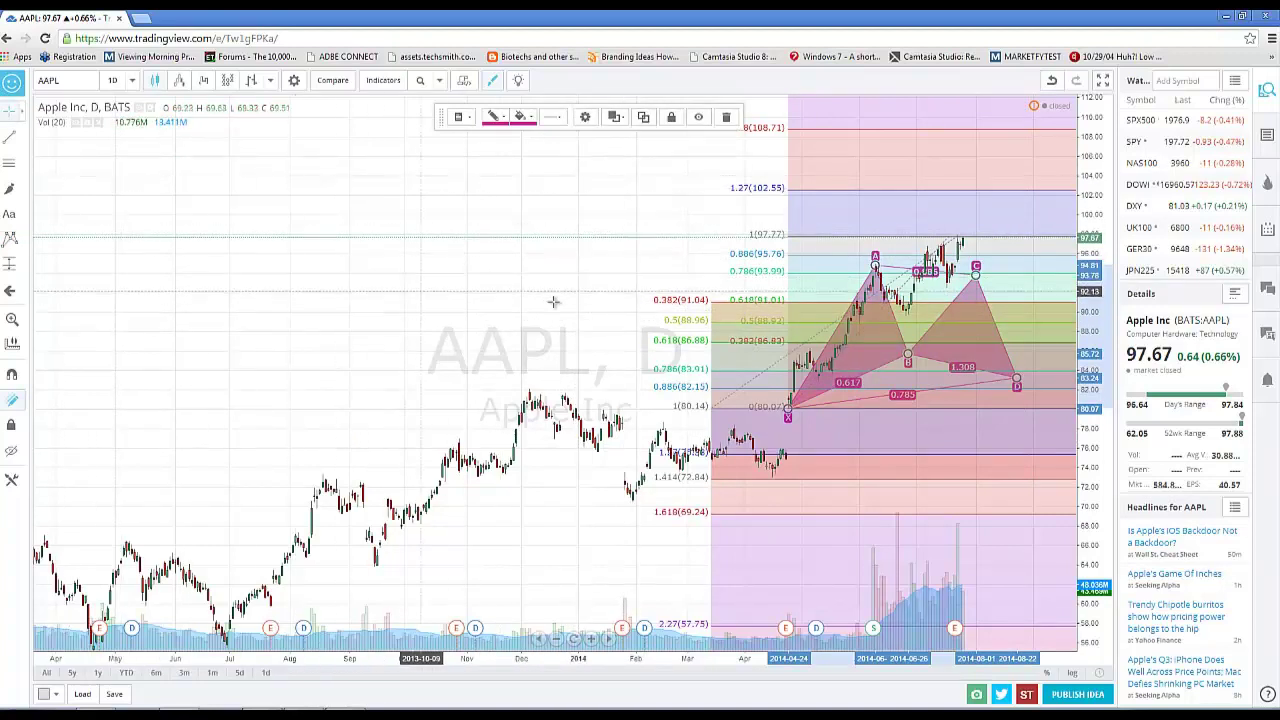
pyautogui.click(22, 166)
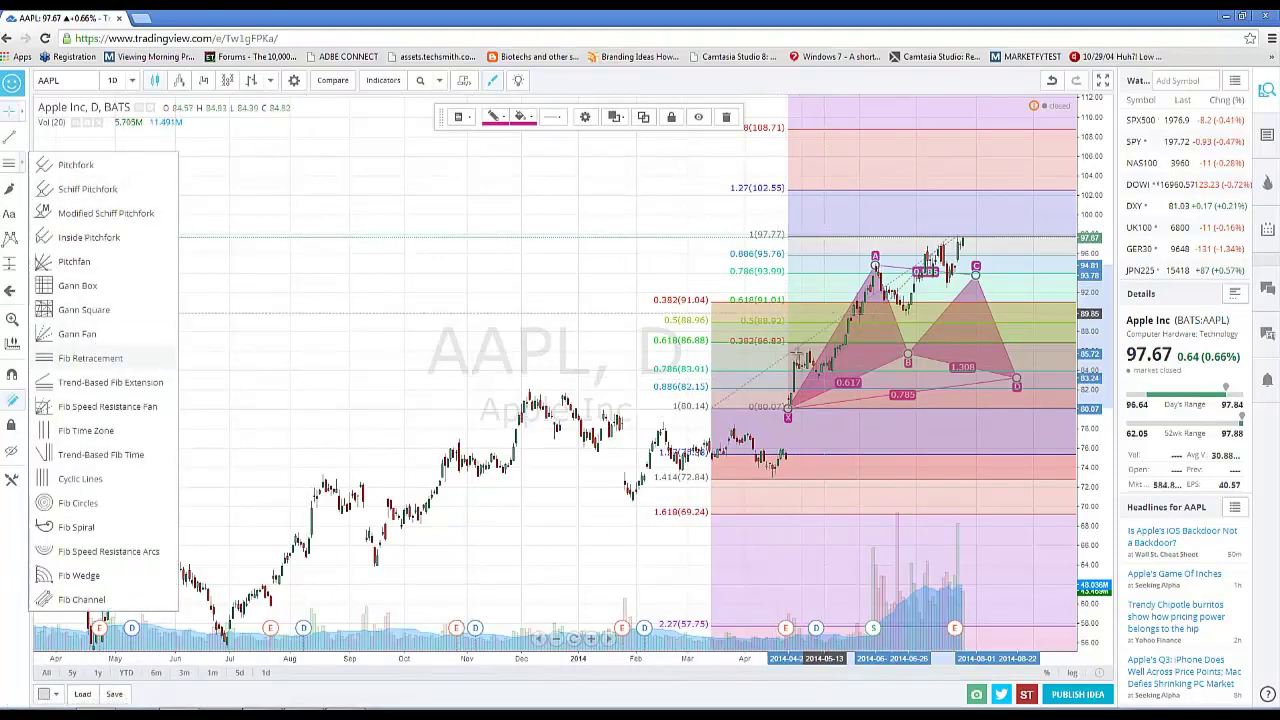
pyautogui.click(22, 241)
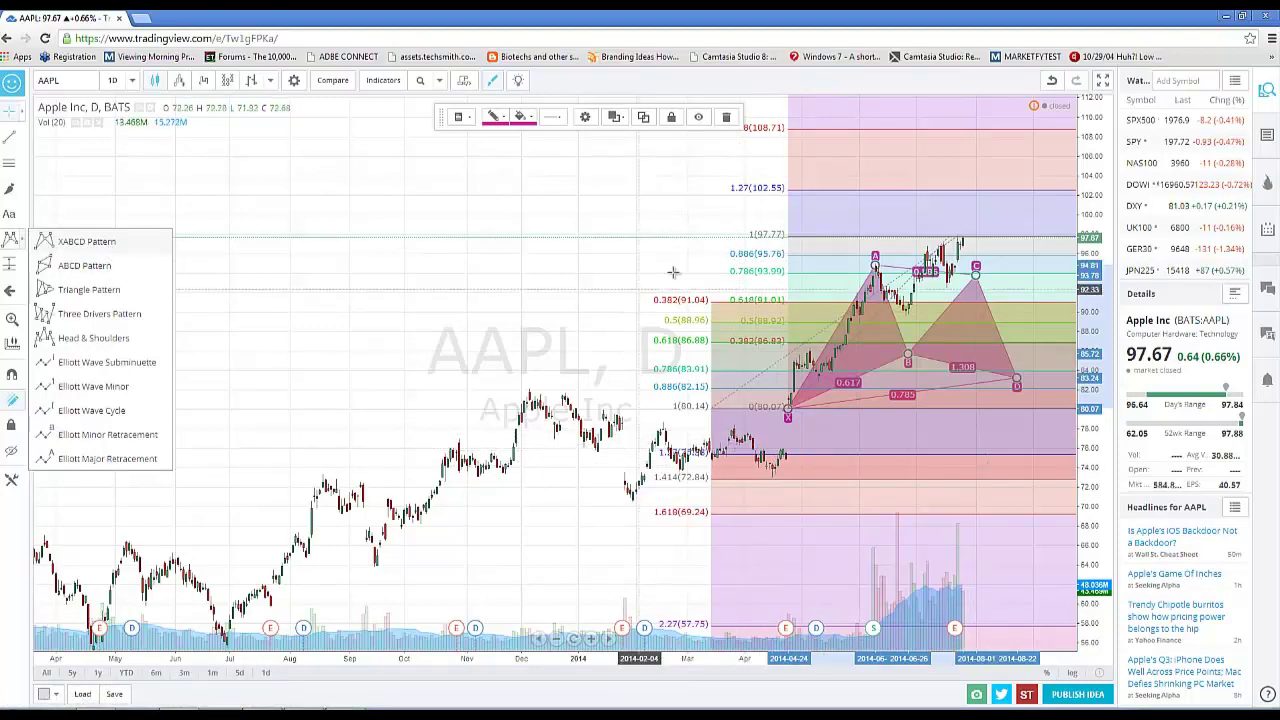
pyautogui.rightClick(630, 428)
pyautogui.click(1097, 375)
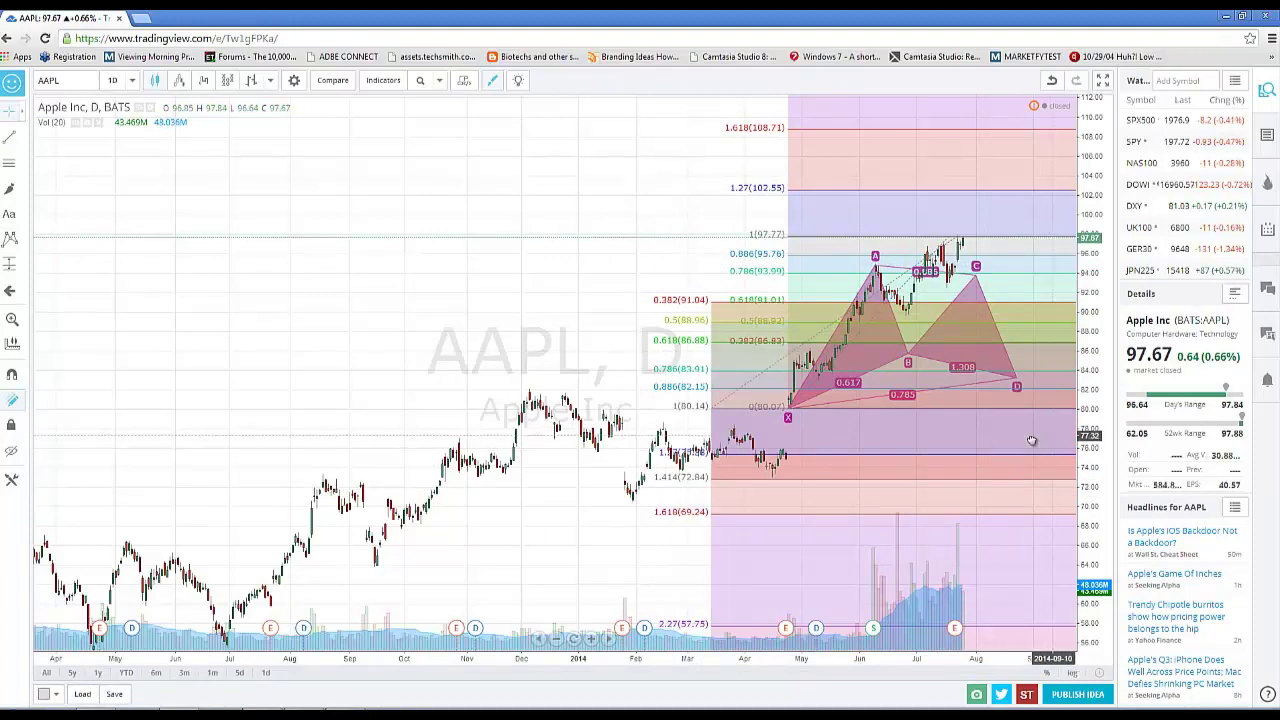
pyautogui.moveTo(1031, 440); pyautogui.dragTo(897, 433)
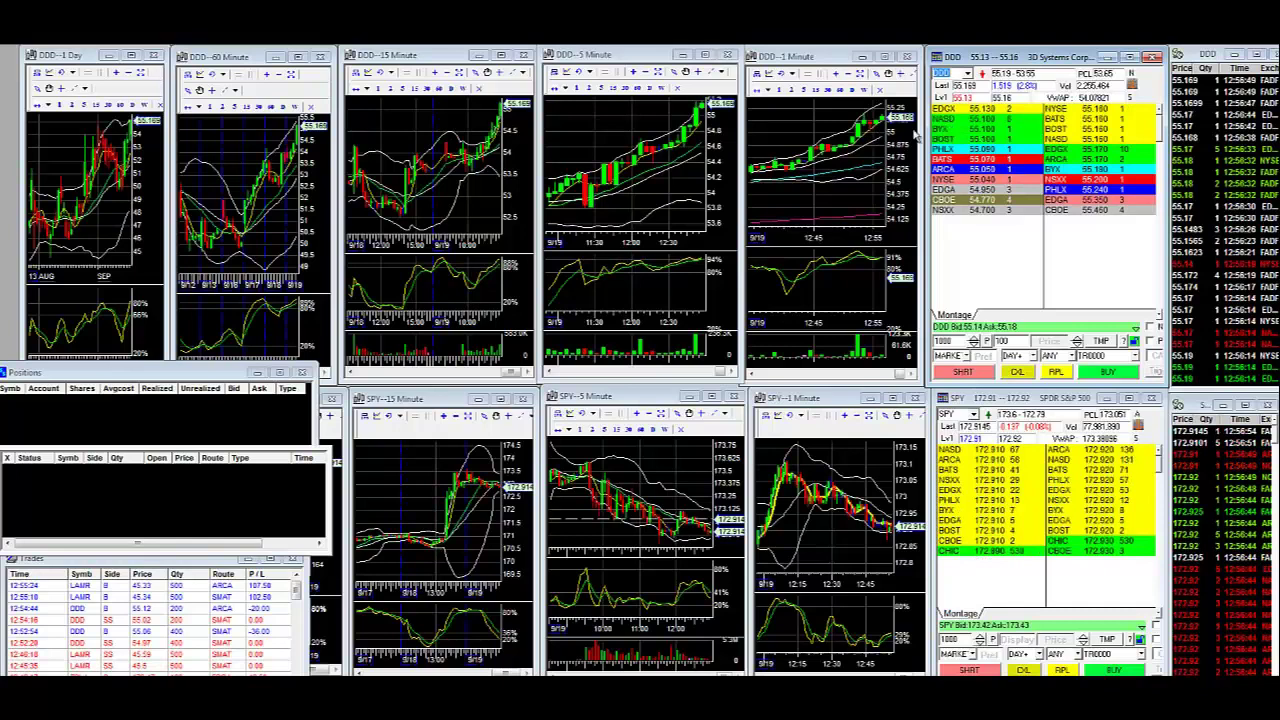
# Step: In the stock trading platform, submit two limit short orders for DDD, each for 500 shares at 55.05
pyautogui.click(1066, 120)
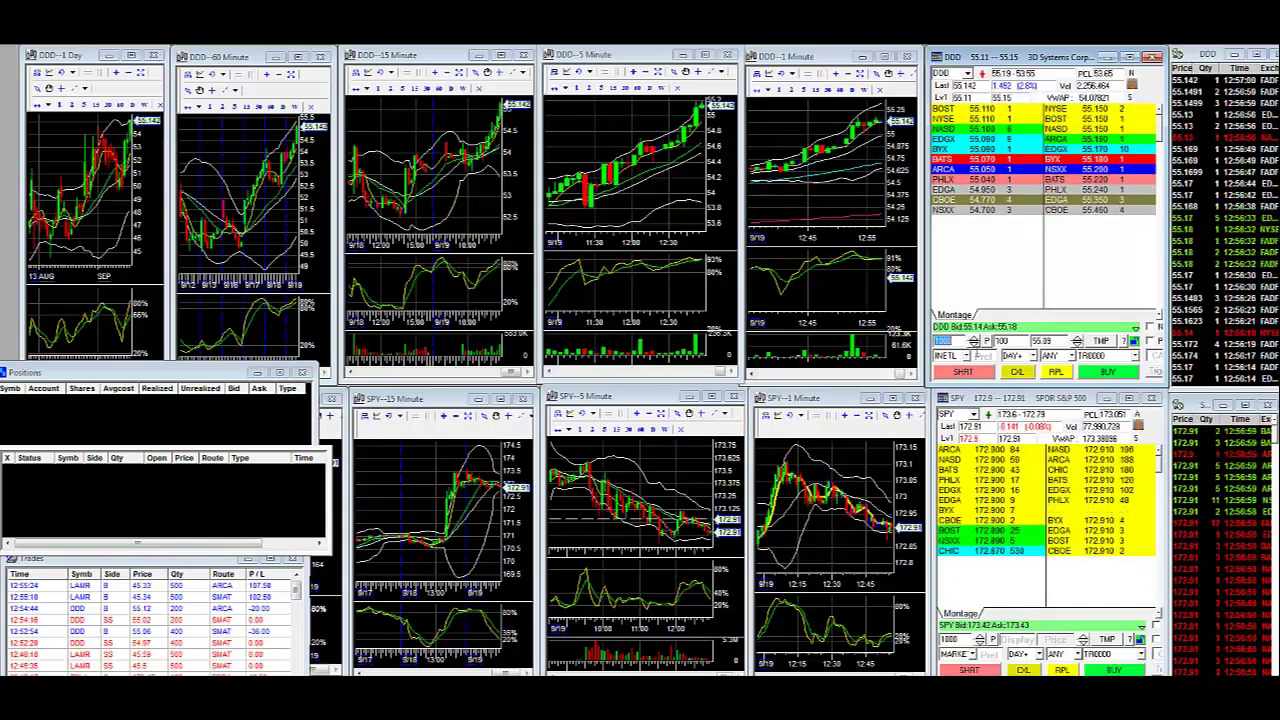
pyautogui.click(973, 345)
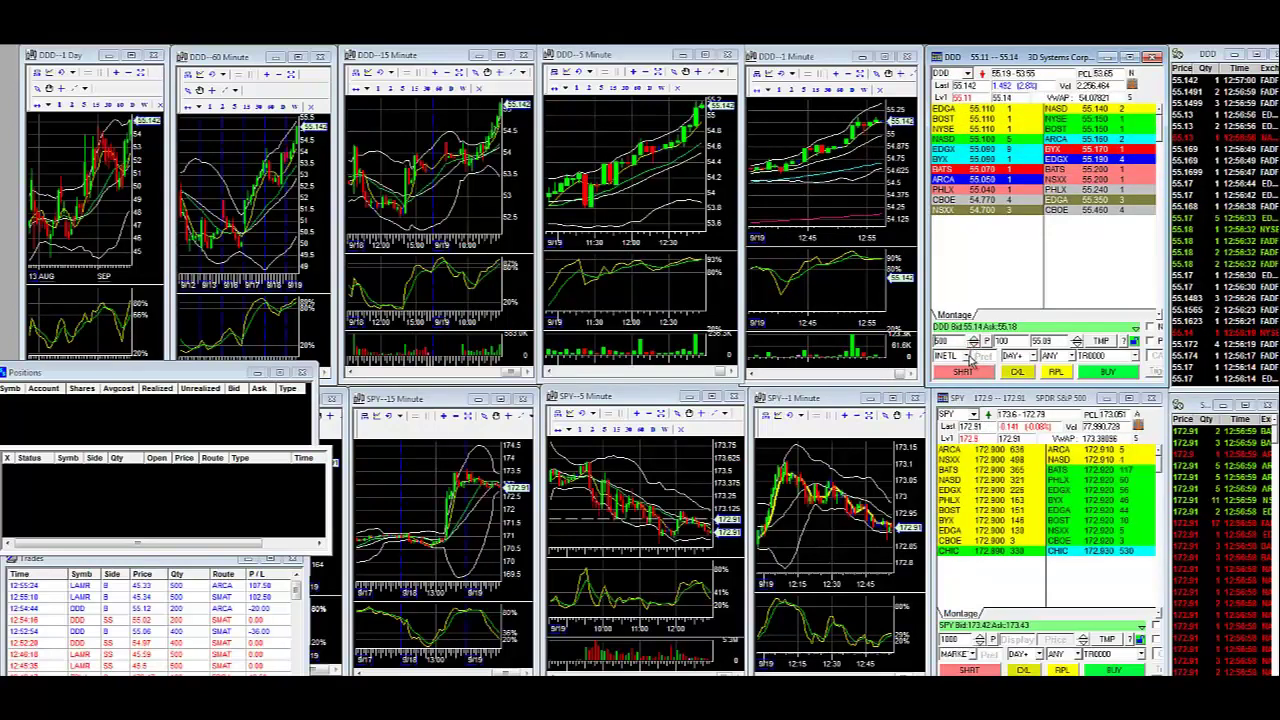
pyautogui.click(966, 357)
pyautogui.click(978, 373)
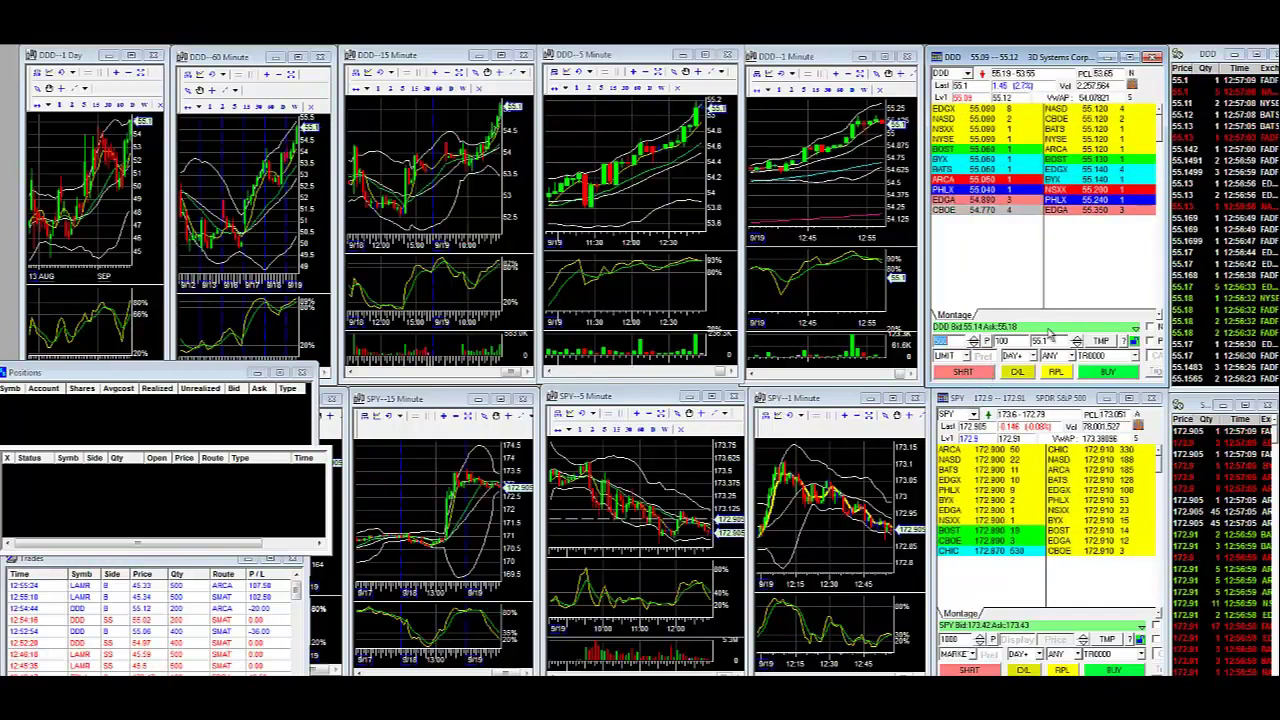
pyautogui.click(1077, 345)
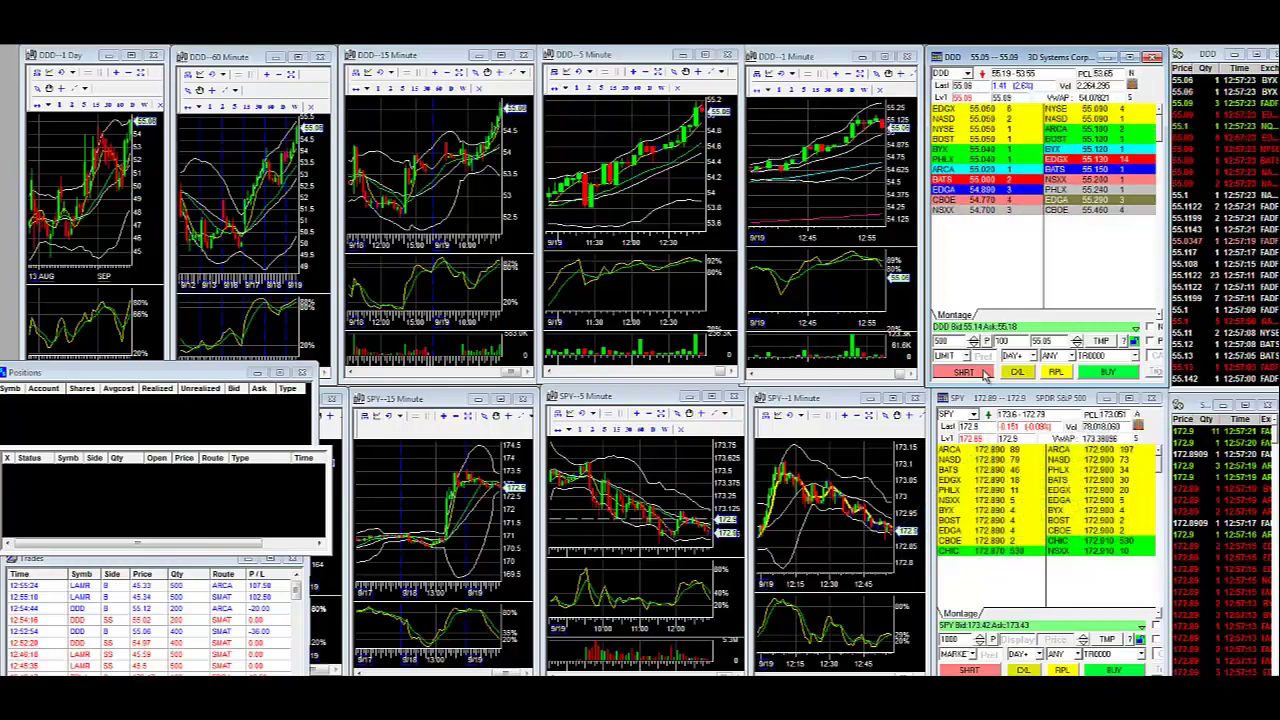
pyautogui.click(985, 373)
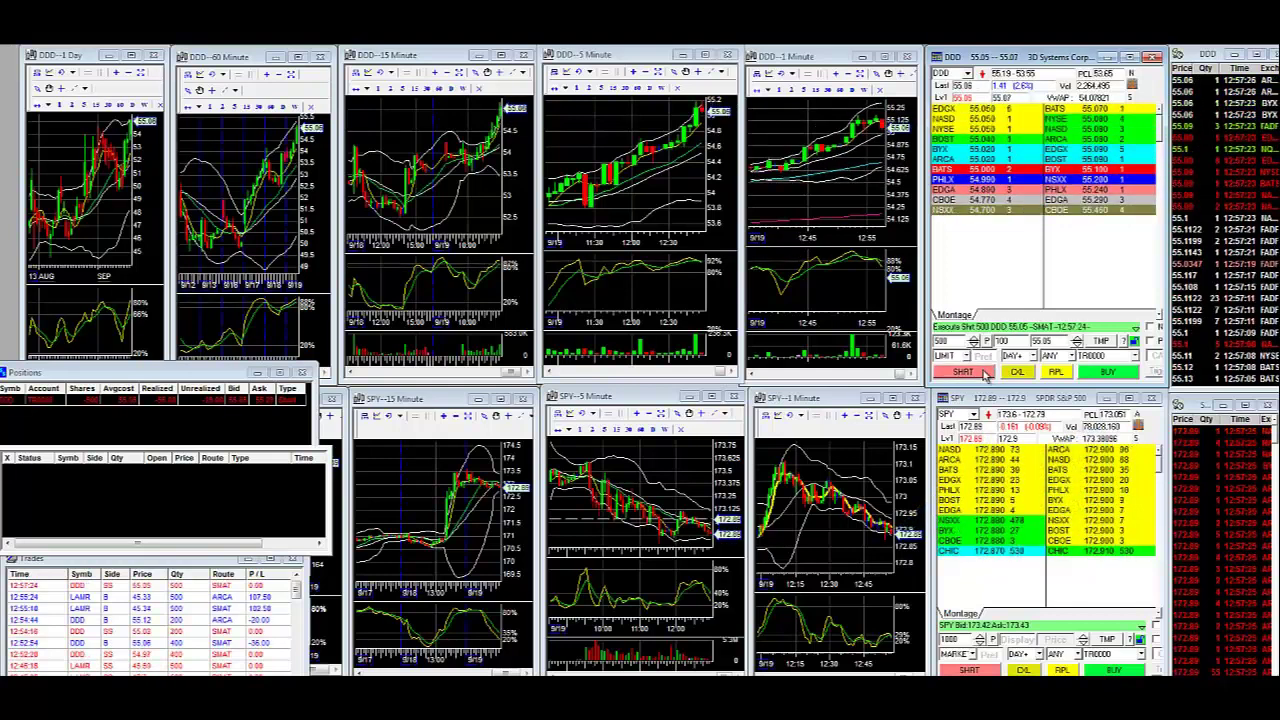
pyautogui.click(985, 373)
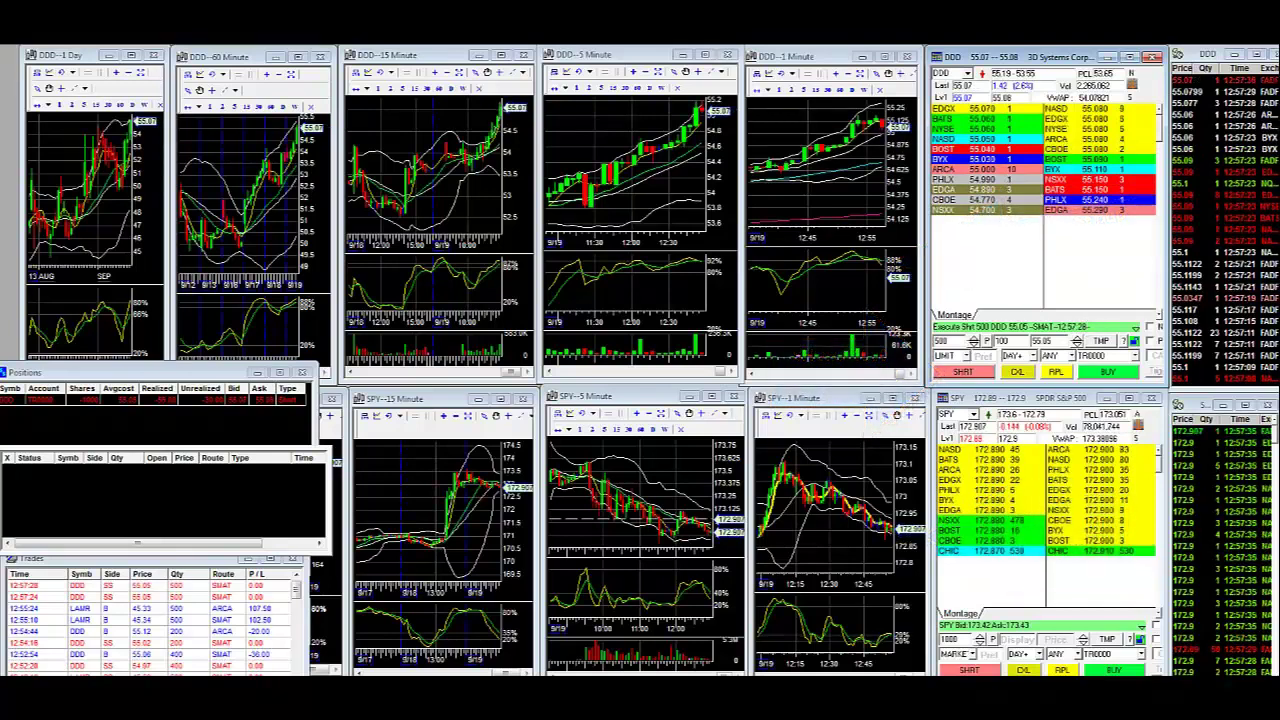
# Step: Place a limit buy order to cover 600 shares of DDD at 54.93
pyautogui.click(998, 180)
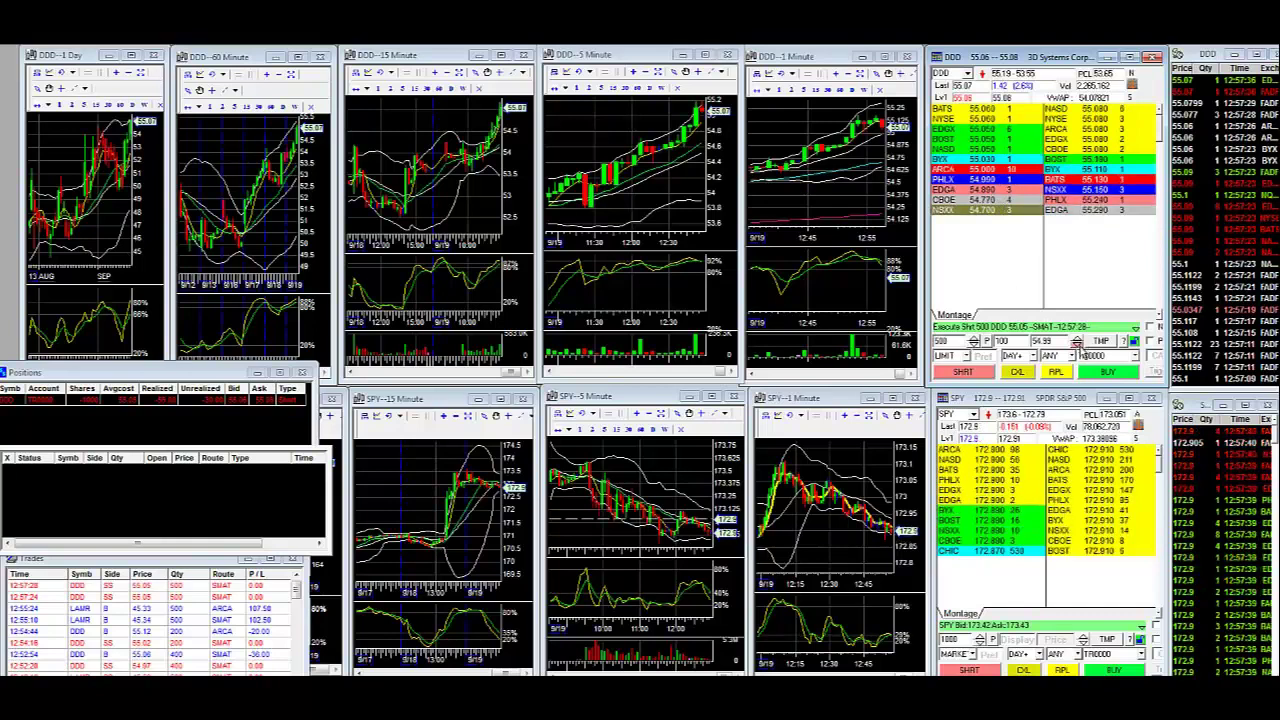
pyautogui.click(1077, 345)
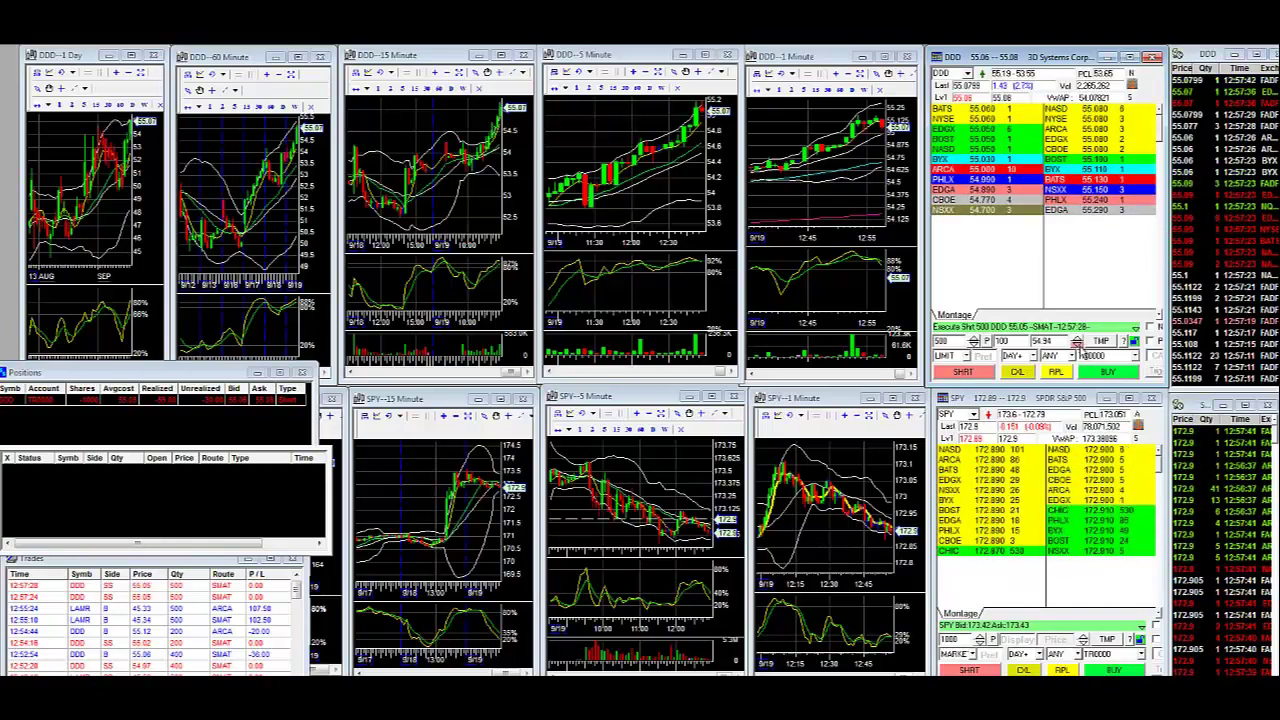
pyautogui.click(978, 344)
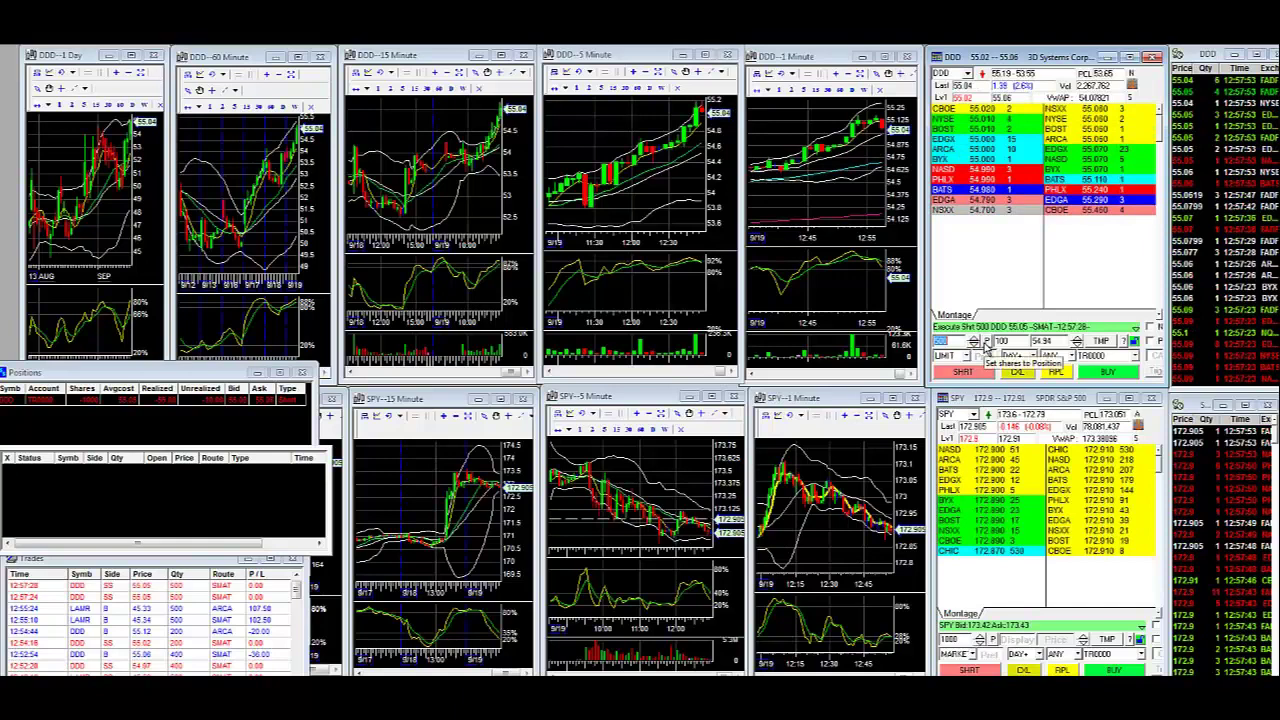
pyautogui.click(1076, 345)
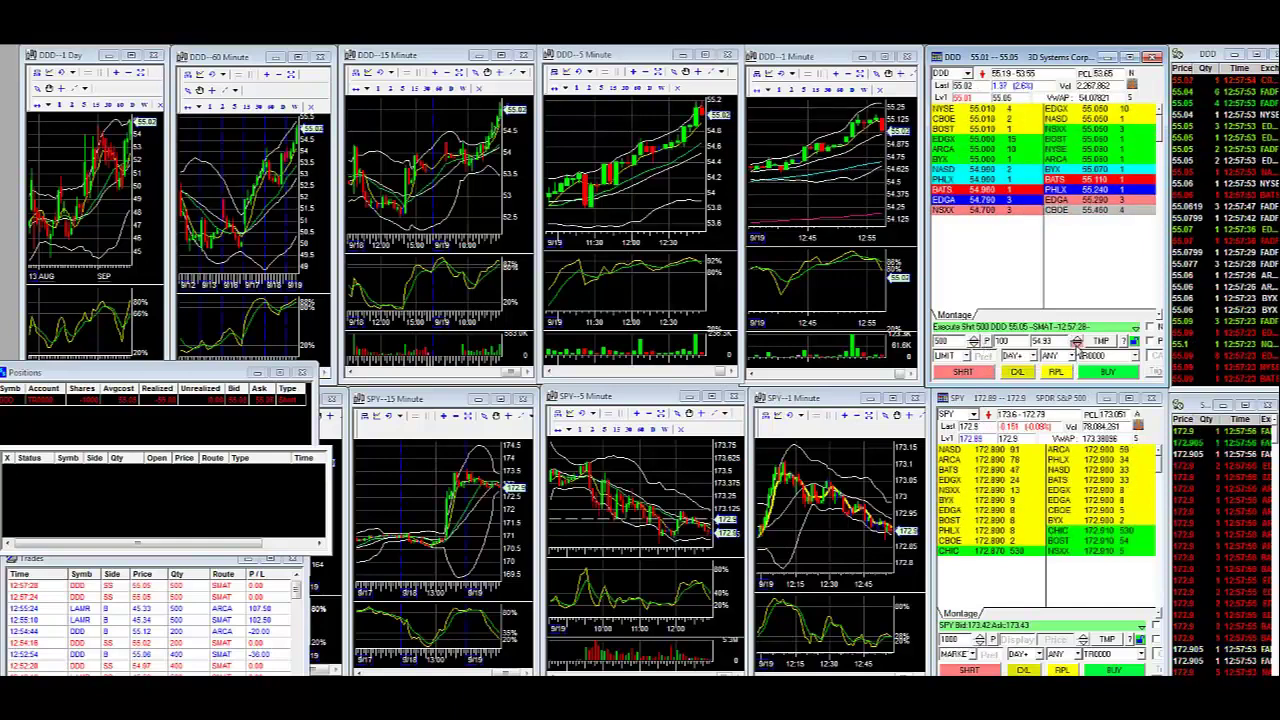
pyautogui.click(1111, 374)
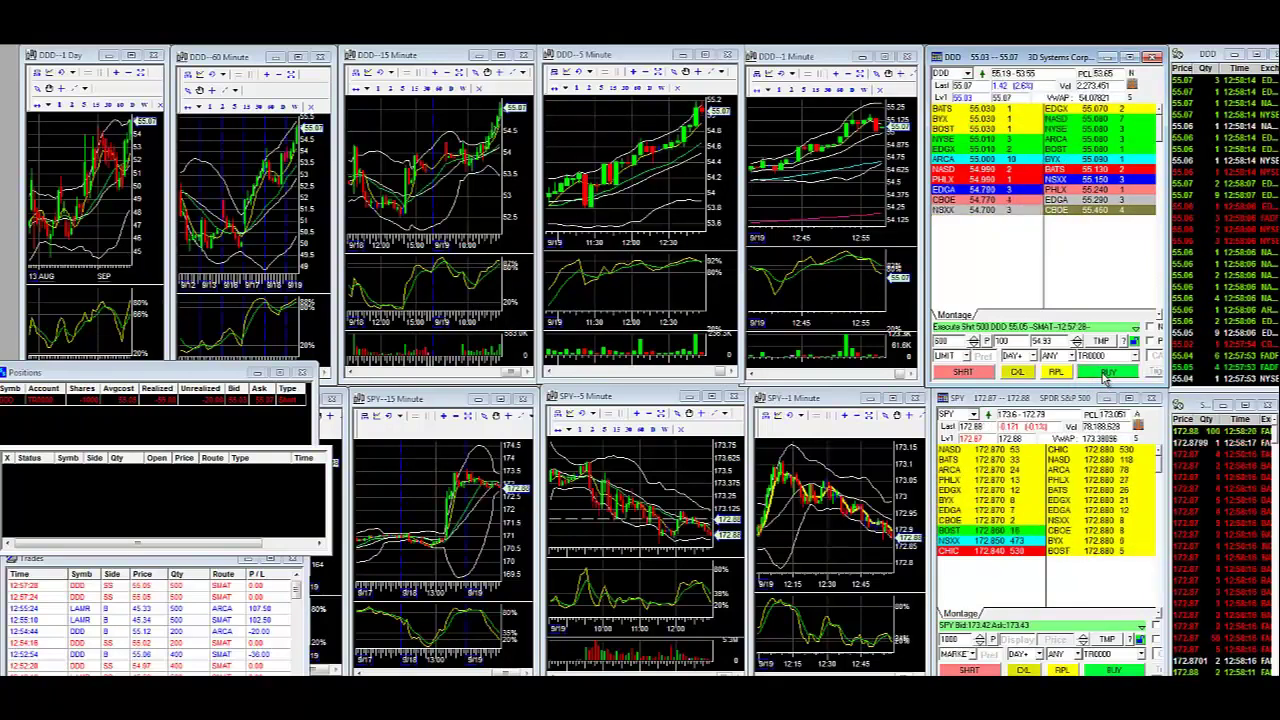
pyautogui.click(1105, 373)
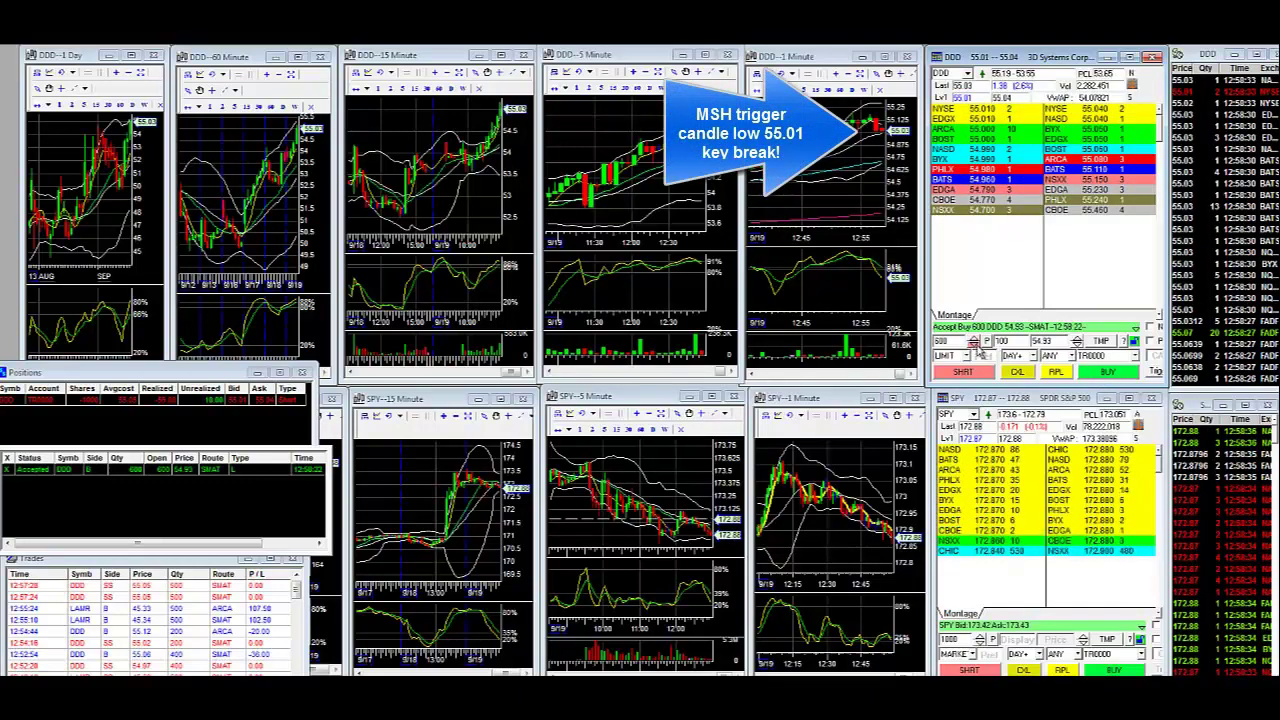
# Step: Place another limit buy order to cover 200 shares of DDD at 54.87
pyautogui.scroll(-4, 975, 343)
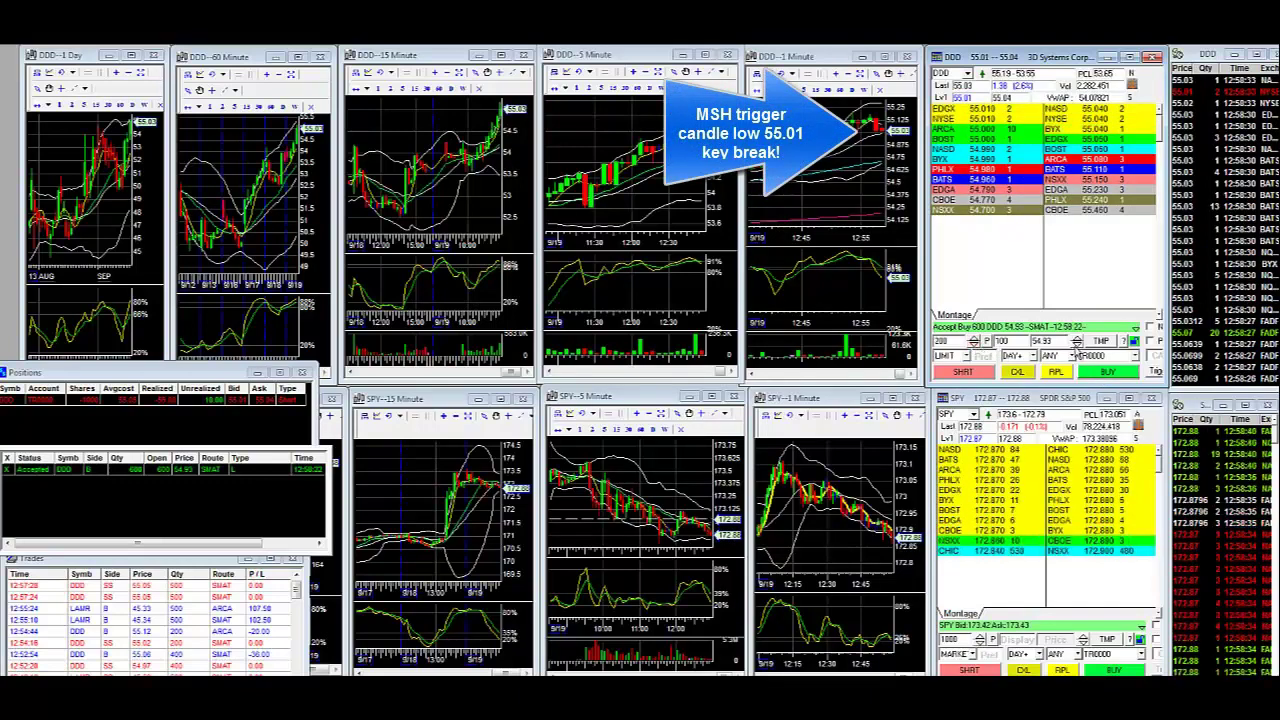
pyautogui.scroll(-5, 1076, 343)
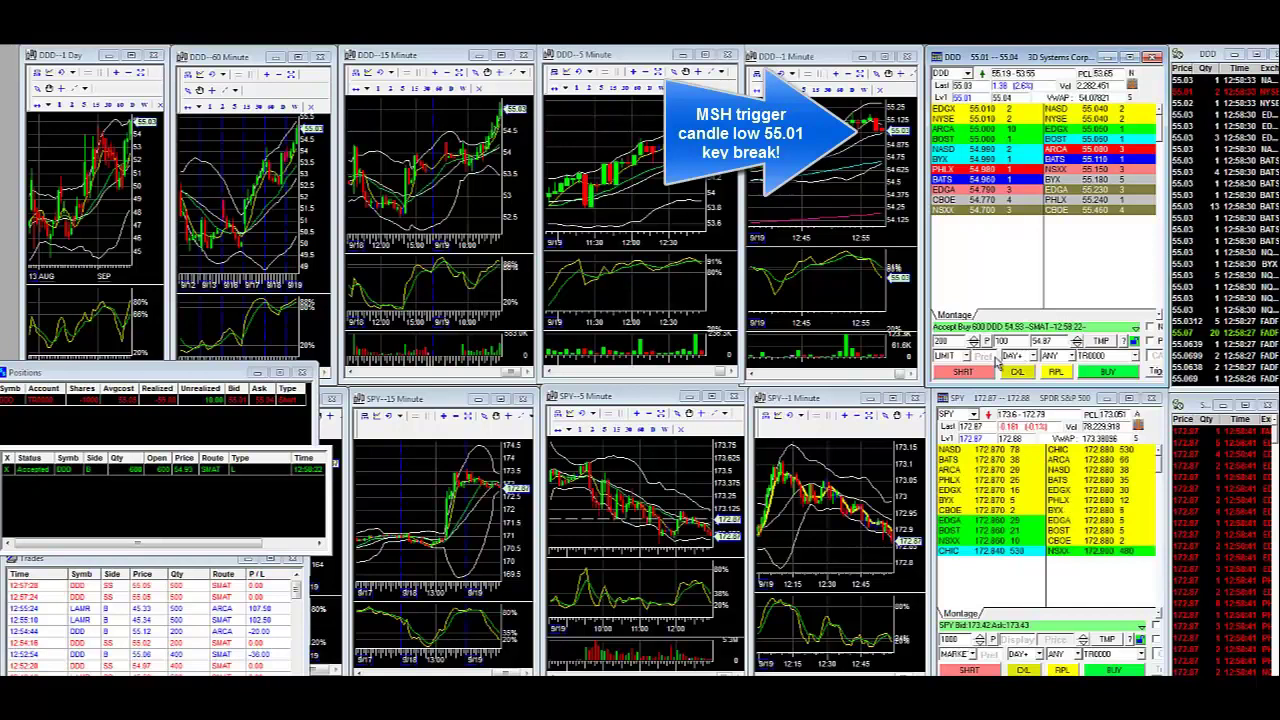
pyautogui.click(1090, 371)
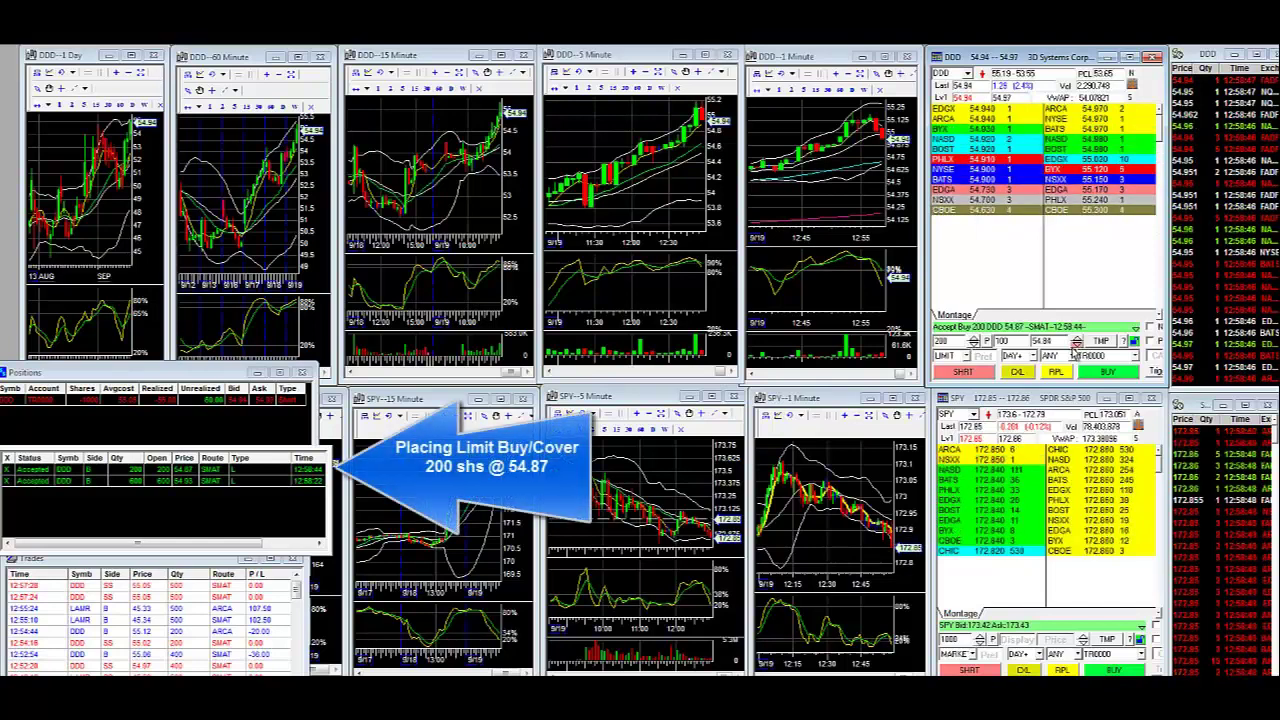
# Step: Place a limit buy order to cover 100 shares of DDD at 54.81
pyautogui.click(1077, 345)
pyautogui.click(1077, 345)
pyautogui.click(1077, 345)
pyautogui.click(973, 345)
pyautogui.click(1077, 345)
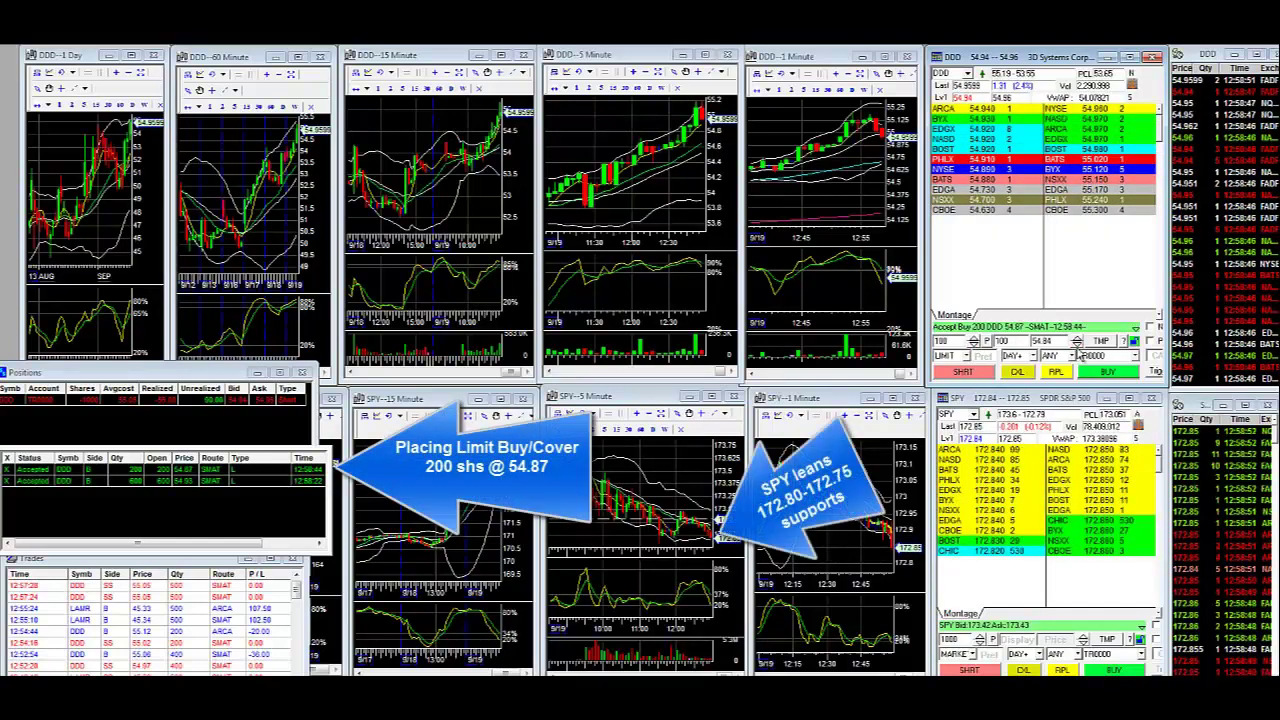
pyautogui.click(1077, 345)
pyautogui.click(1077, 345)
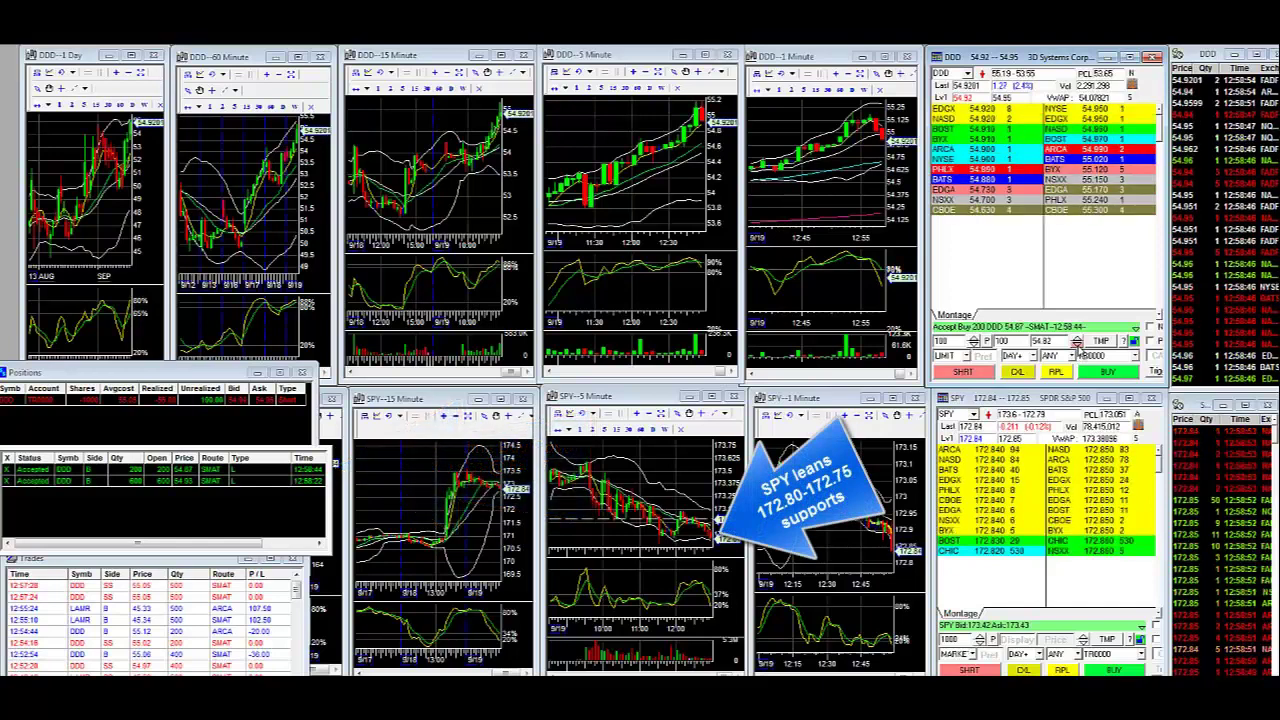
pyautogui.click(1077, 345)
pyautogui.click(1077, 345)
pyautogui.click(1077, 340)
pyautogui.click(1077, 340)
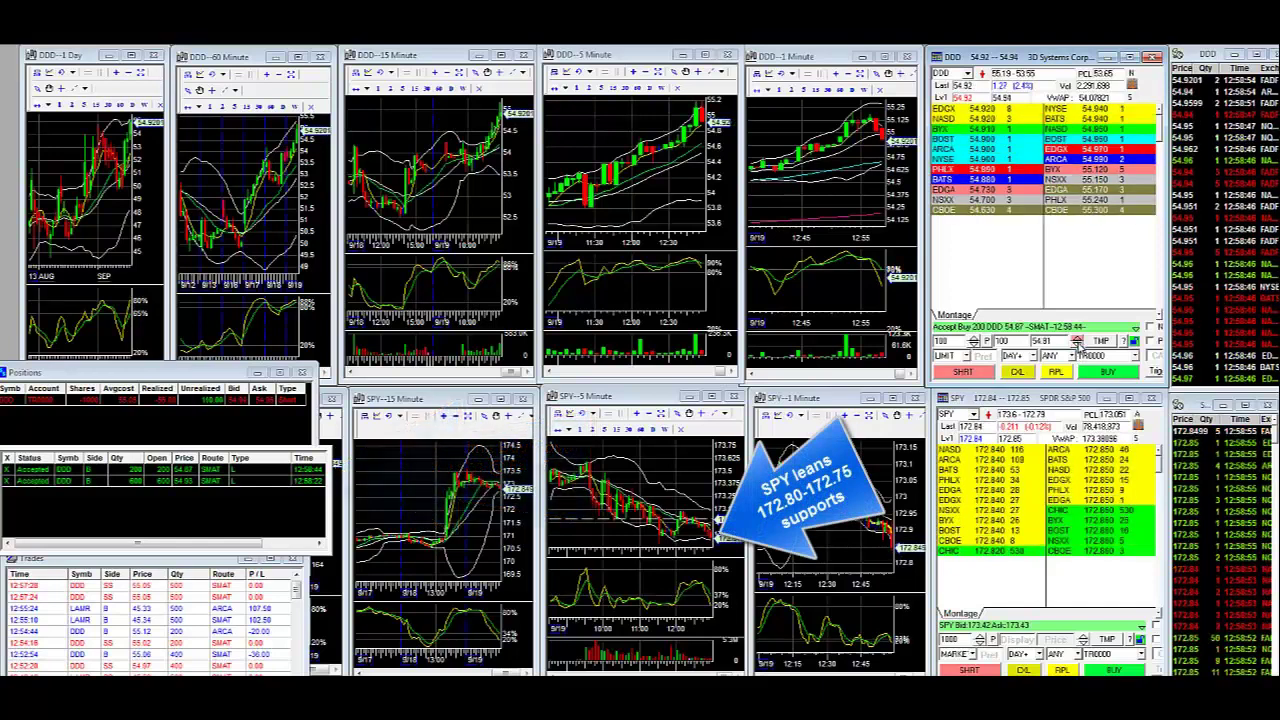
pyautogui.click(1103, 372)
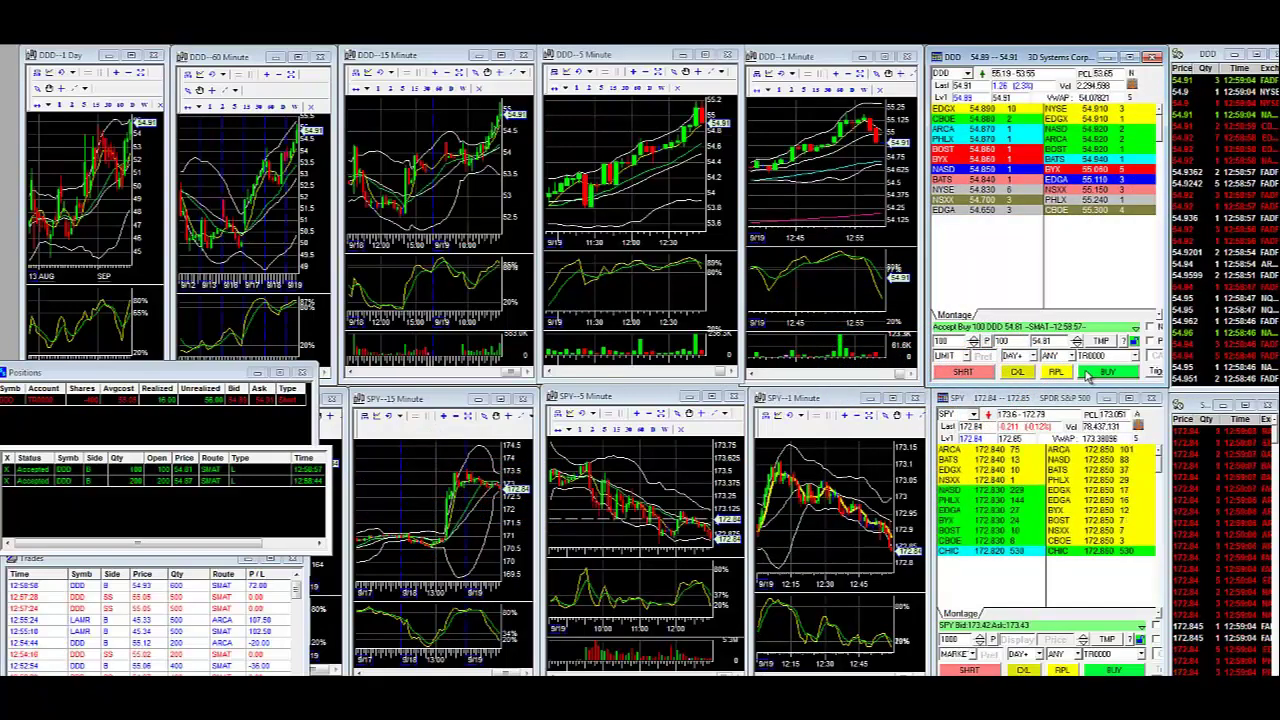
# Step: Buy 100 shares of DDD at 54.87 through the NQBX route to cover the rest of the short
pyautogui.moveTo(704, 116)
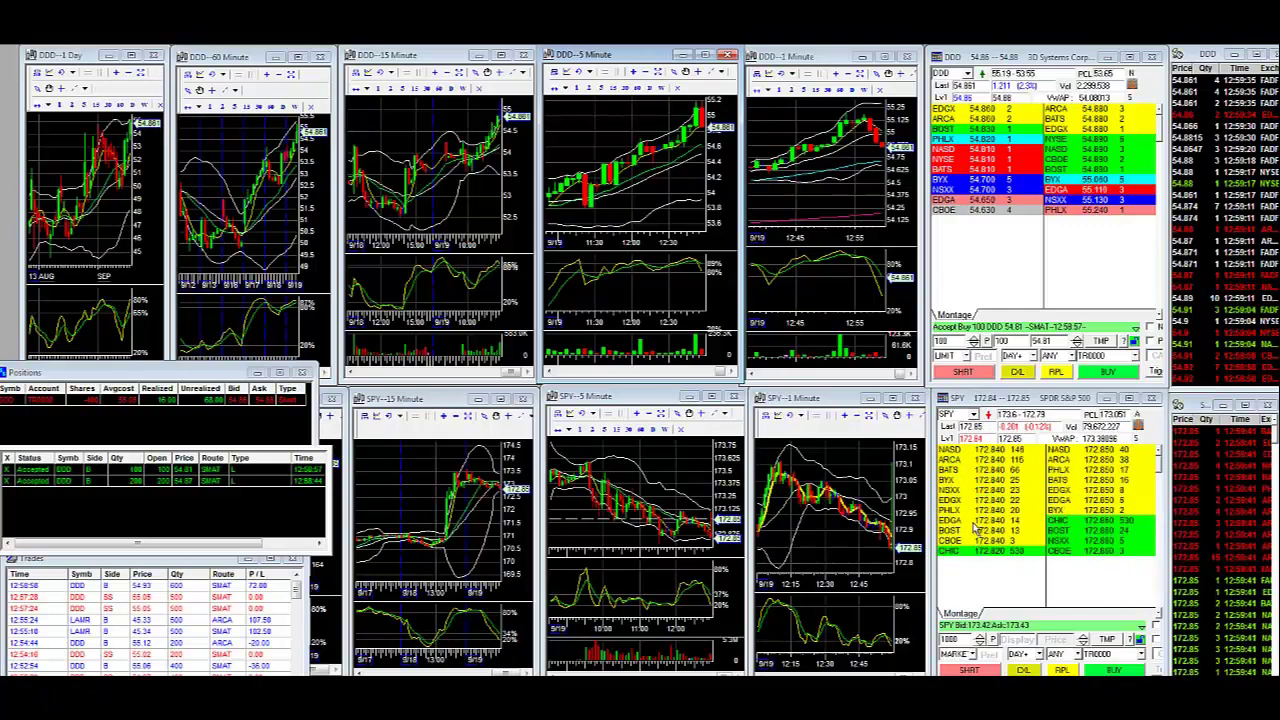
pyautogui.click(996, 339)
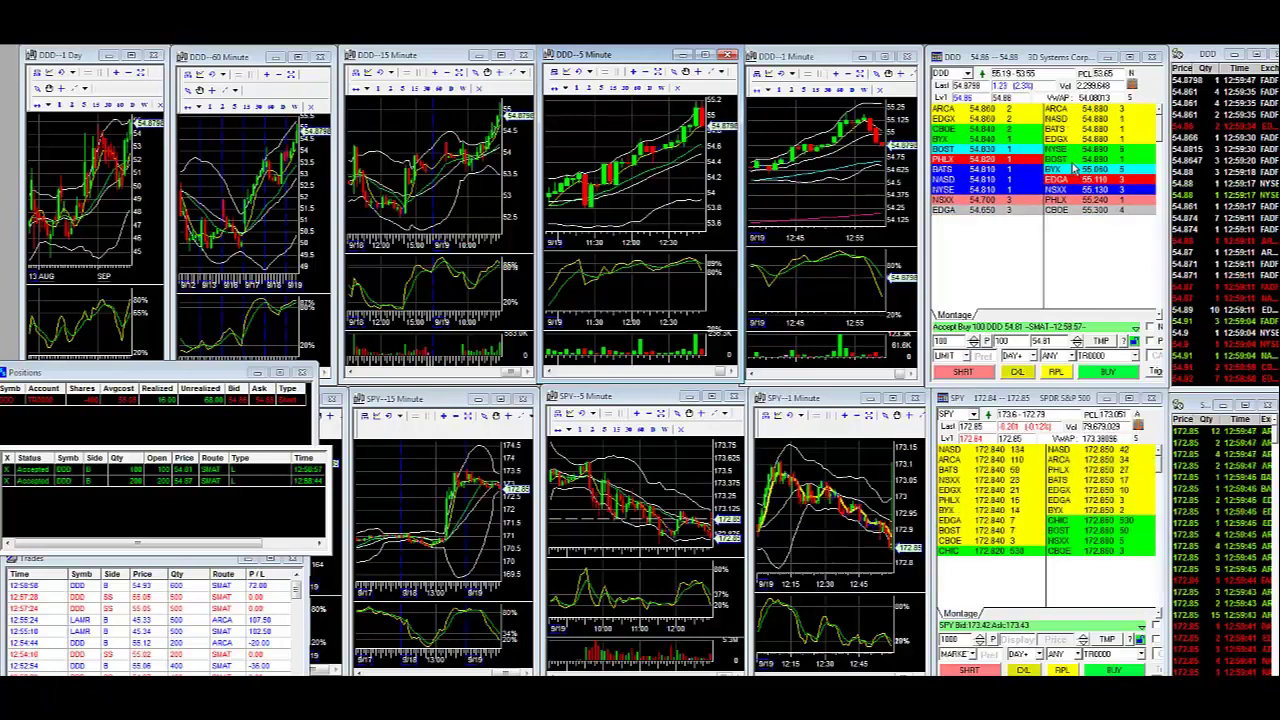
pyautogui.click(1056, 341)
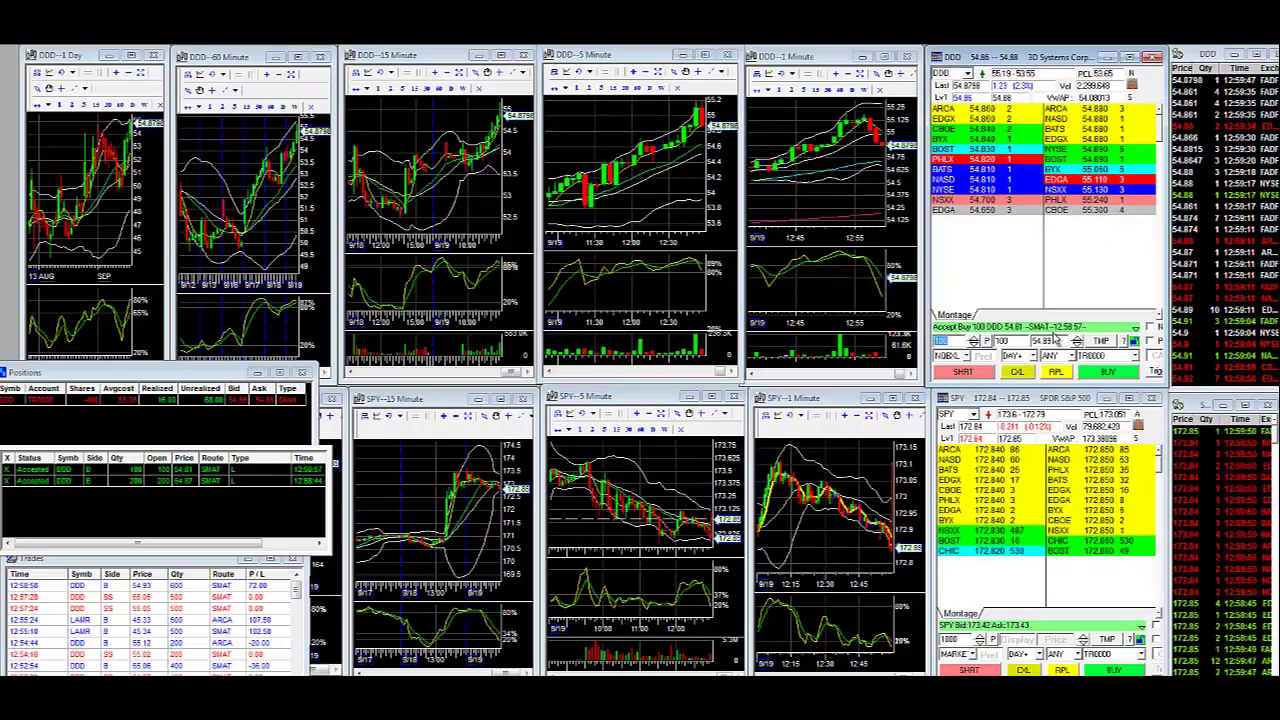
pyautogui.click(1095, 371)
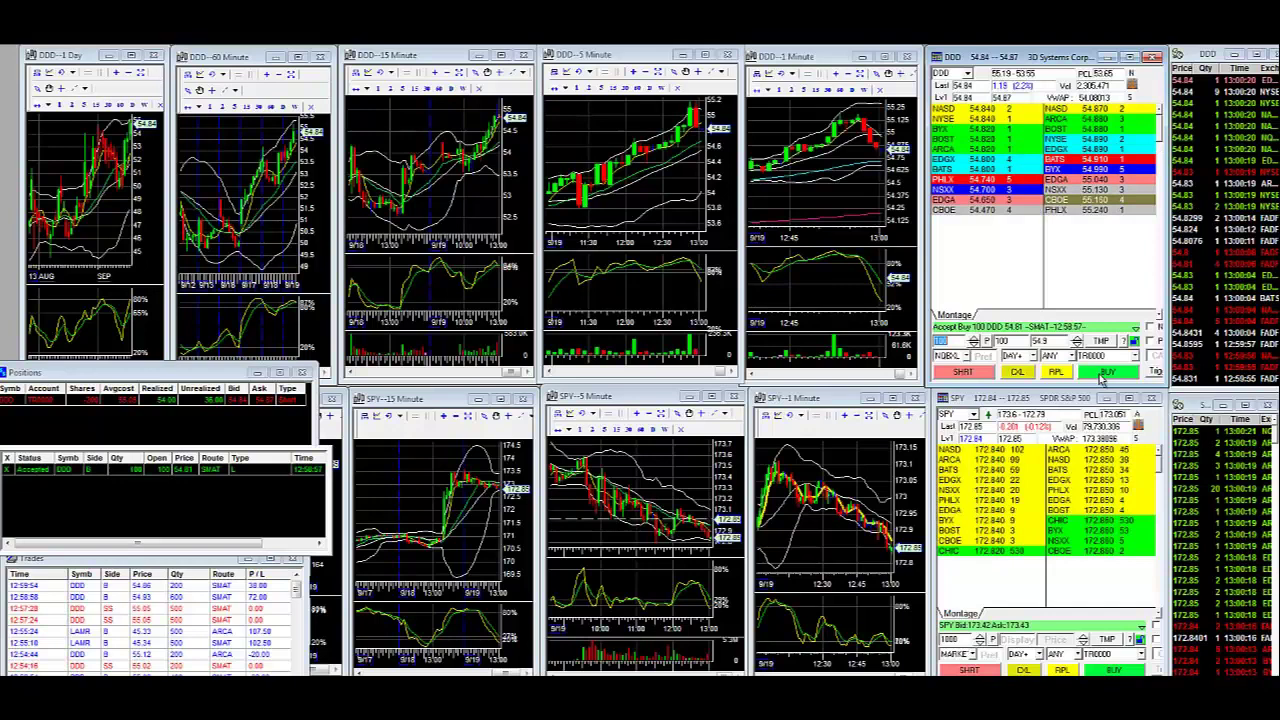
pyautogui.click(1103, 374)
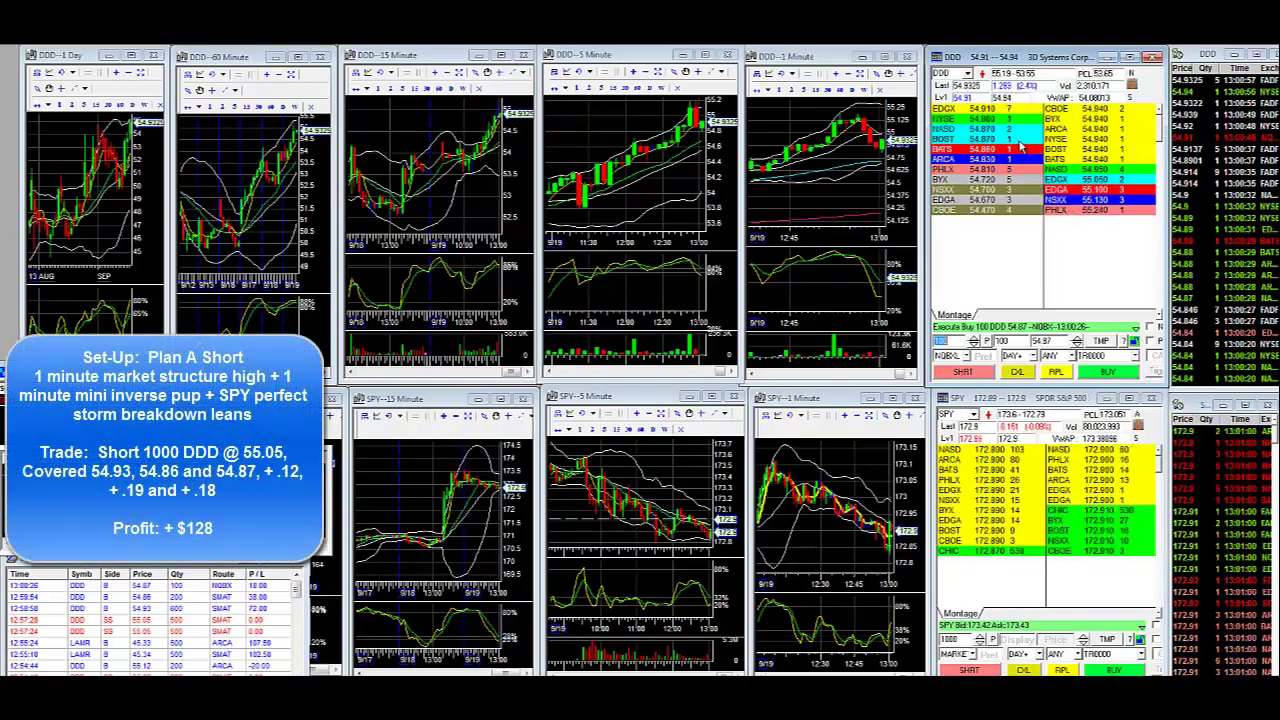
# Step: Draw a horizontal line at about 55.02 on the DDD 1-minute chart
pyautogui.click(1025, 192)
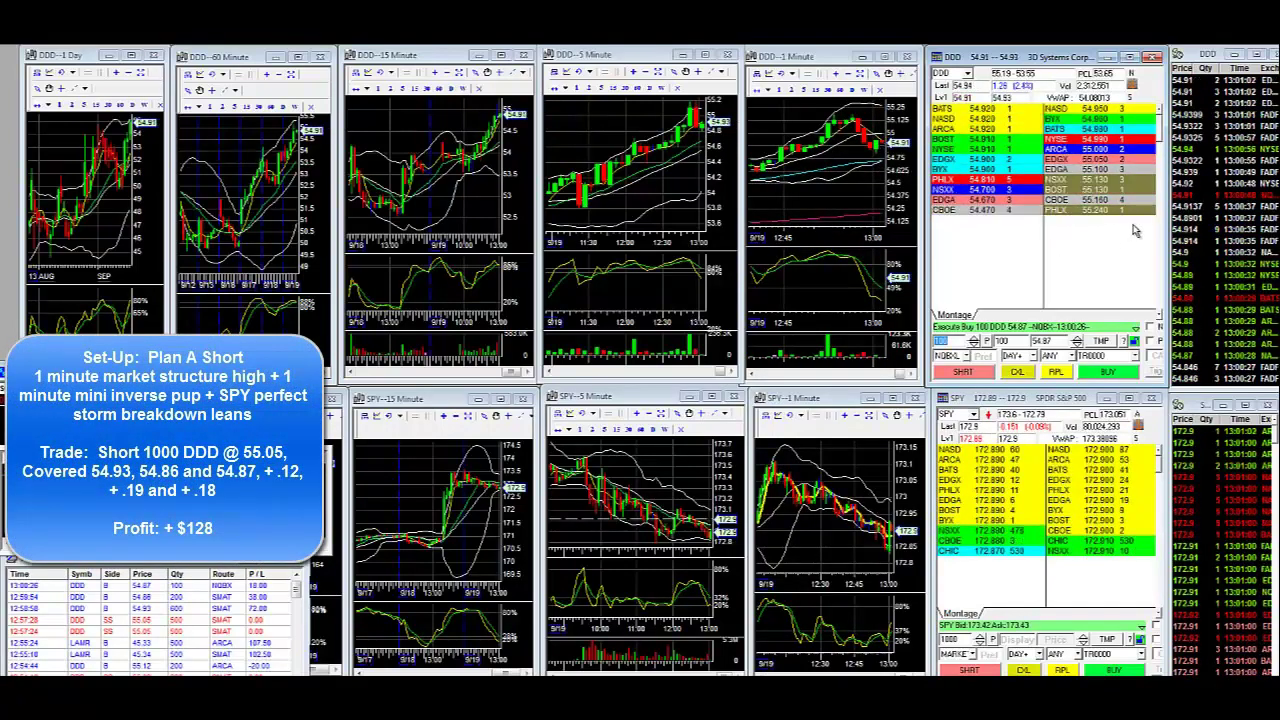
pyautogui.click(842, 128)
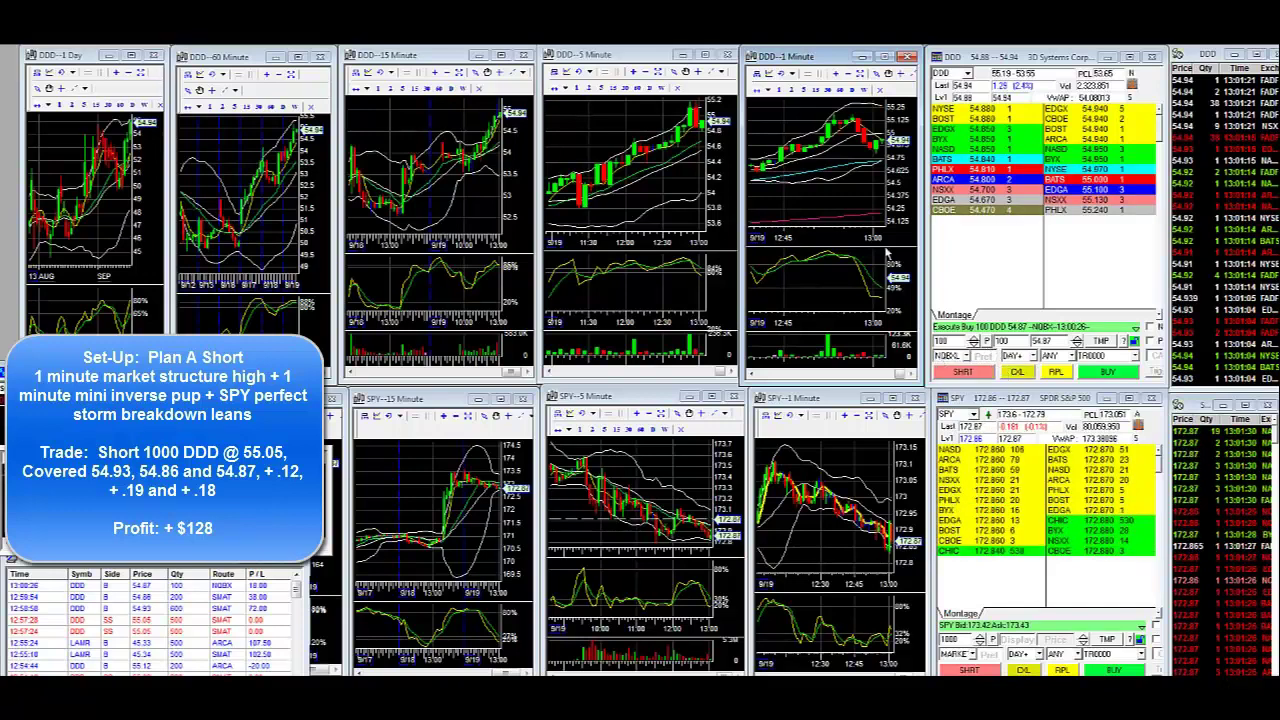
pyautogui.rightClick(836, 181)
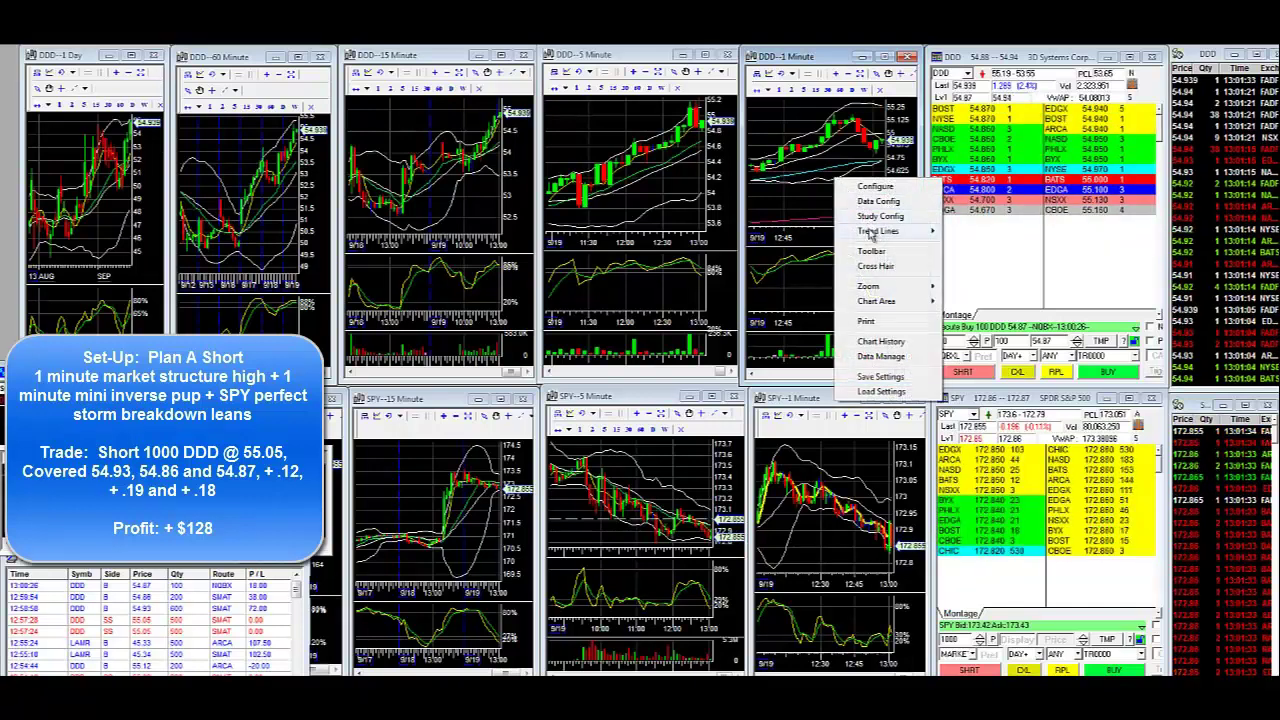
pyautogui.moveTo(872, 238)
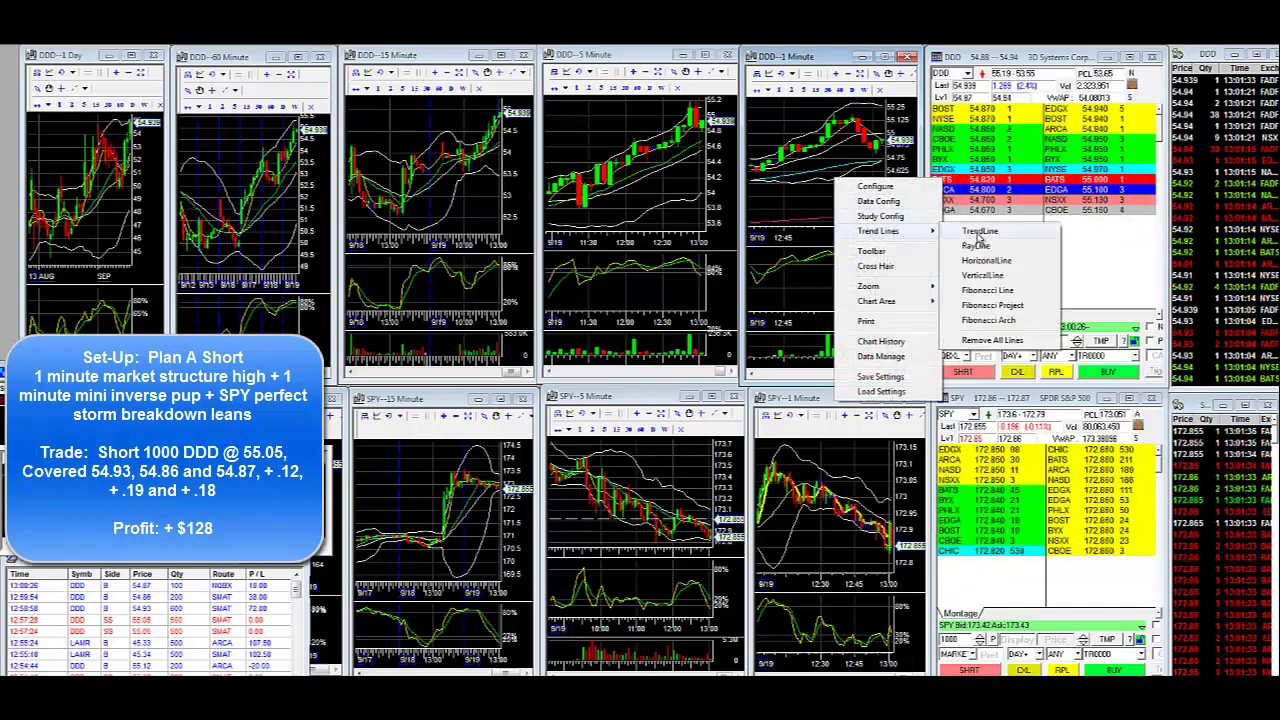
pyautogui.click(990, 262)
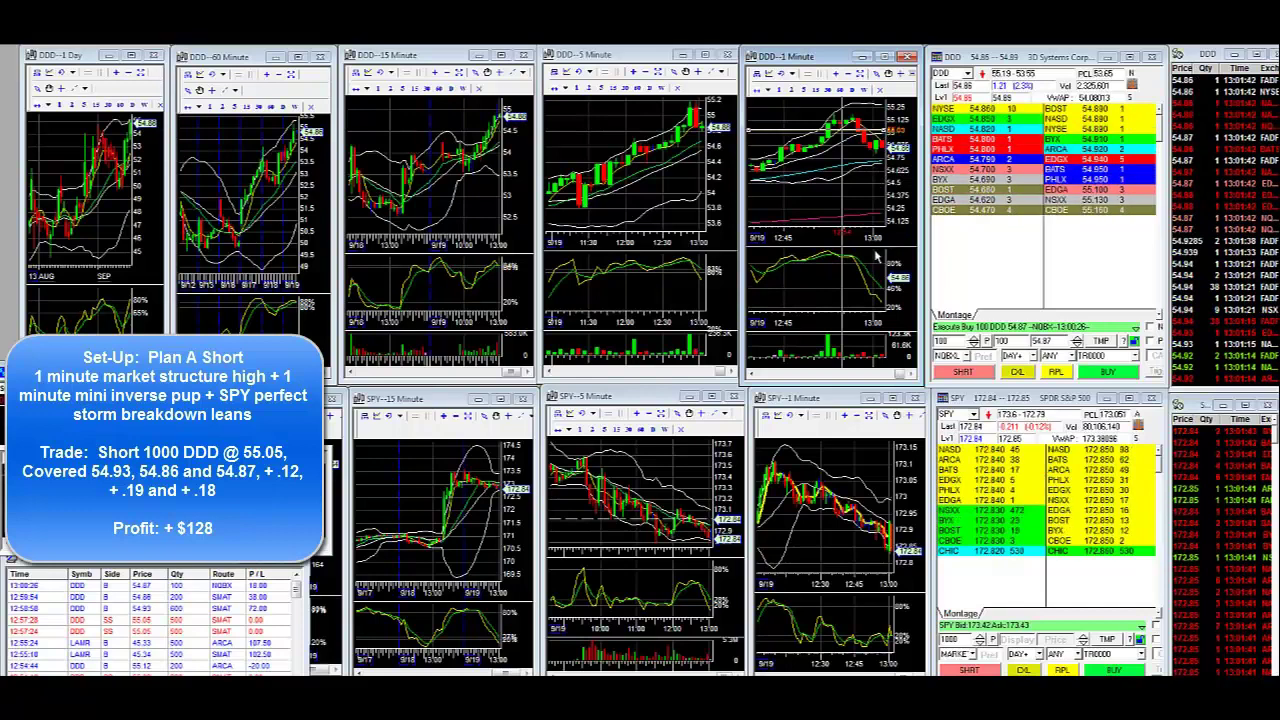
pyautogui.click(717, 227)
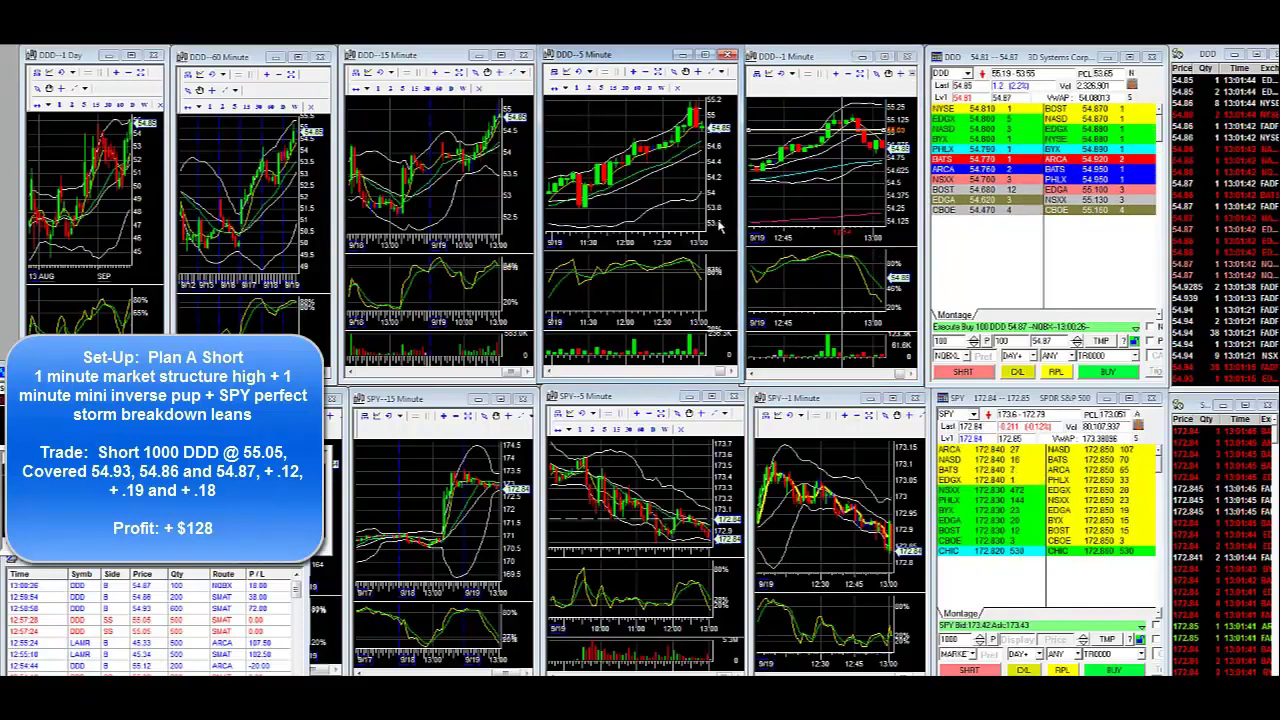
pyautogui.click(883, 240)
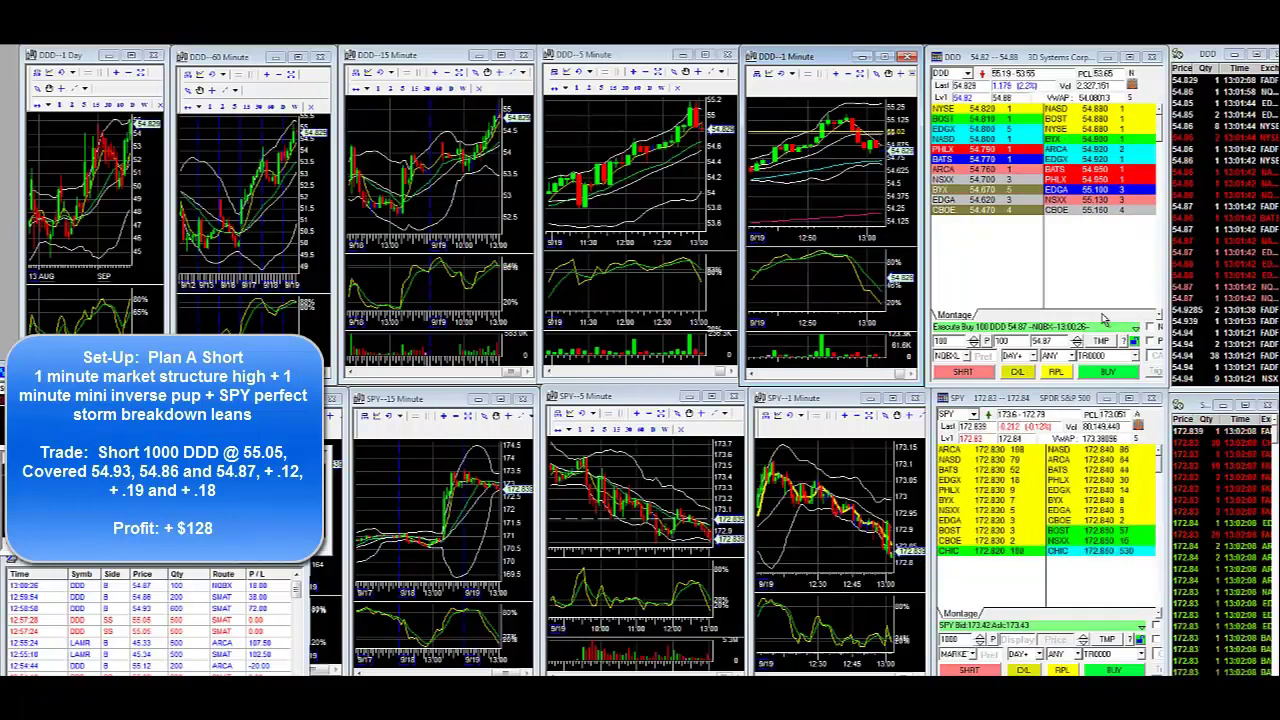
# Step: Try to cancel the last DDD order
pyautogui.click(1021, 372)
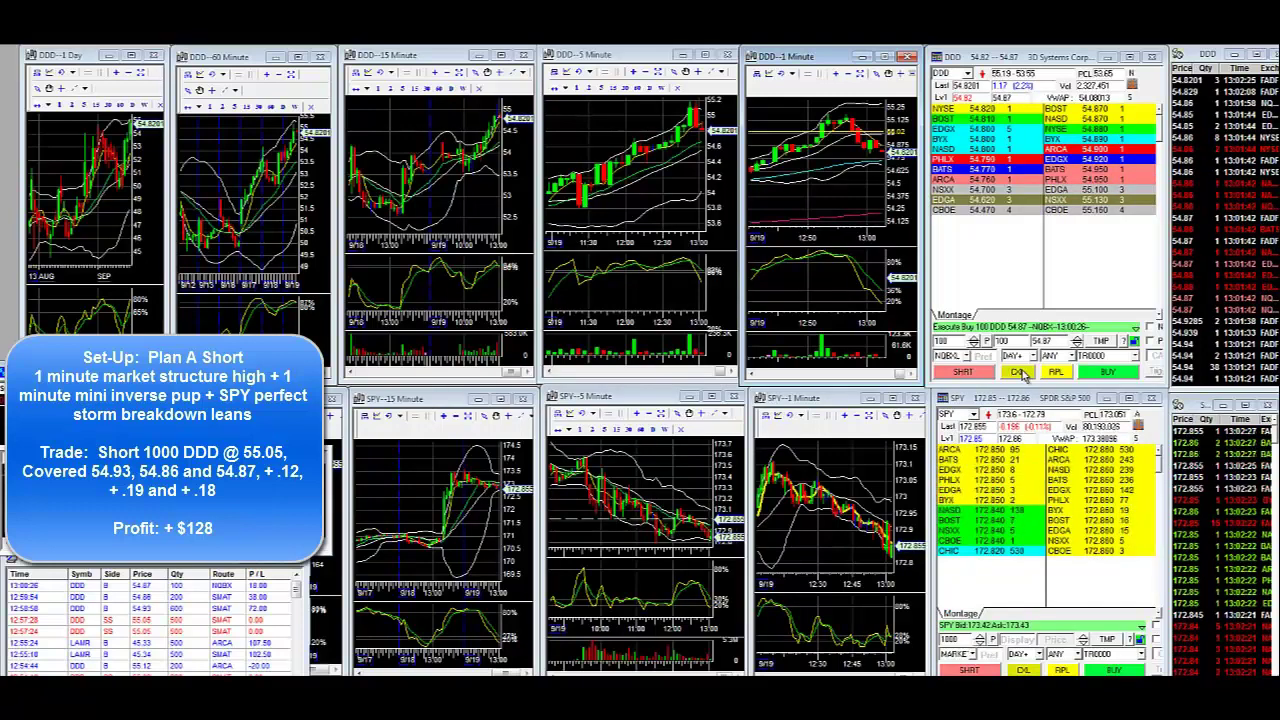
pyautogui.click(1022, 373)
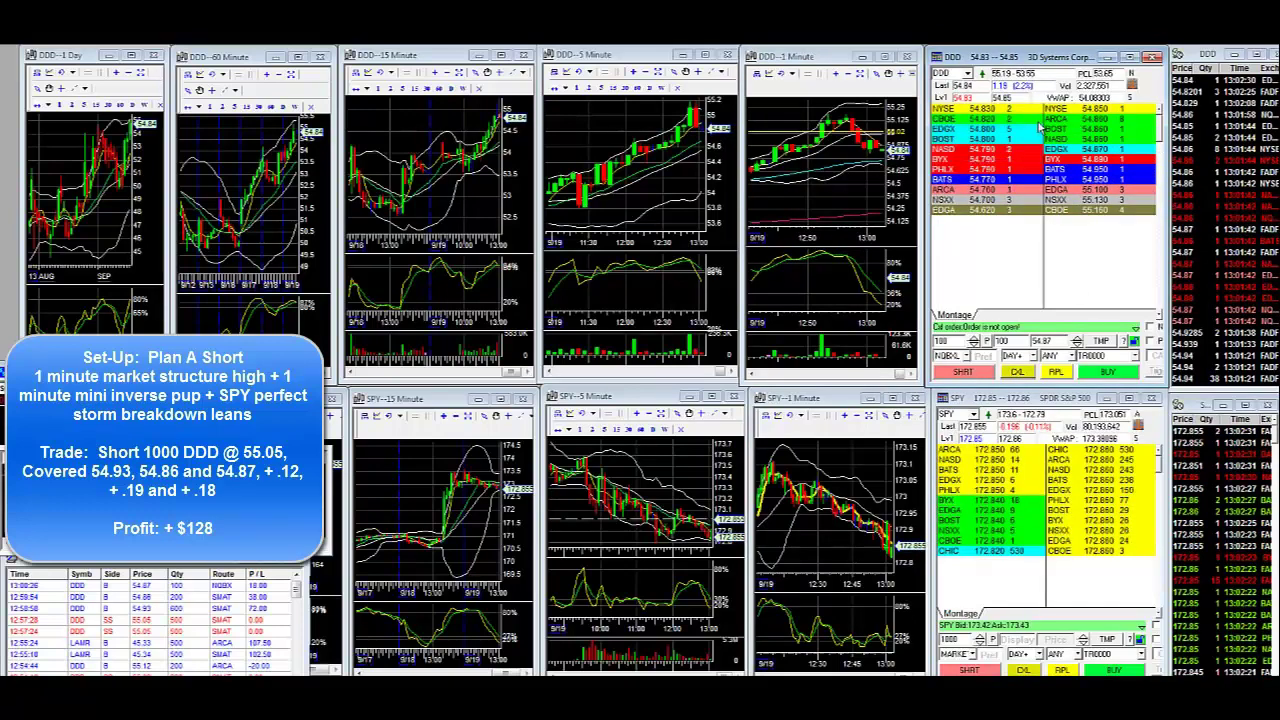
# Step: Draw a horizontal line just below the latest highs on the DDD 5-minute chart
pyautogui.rightClick(663, 123)
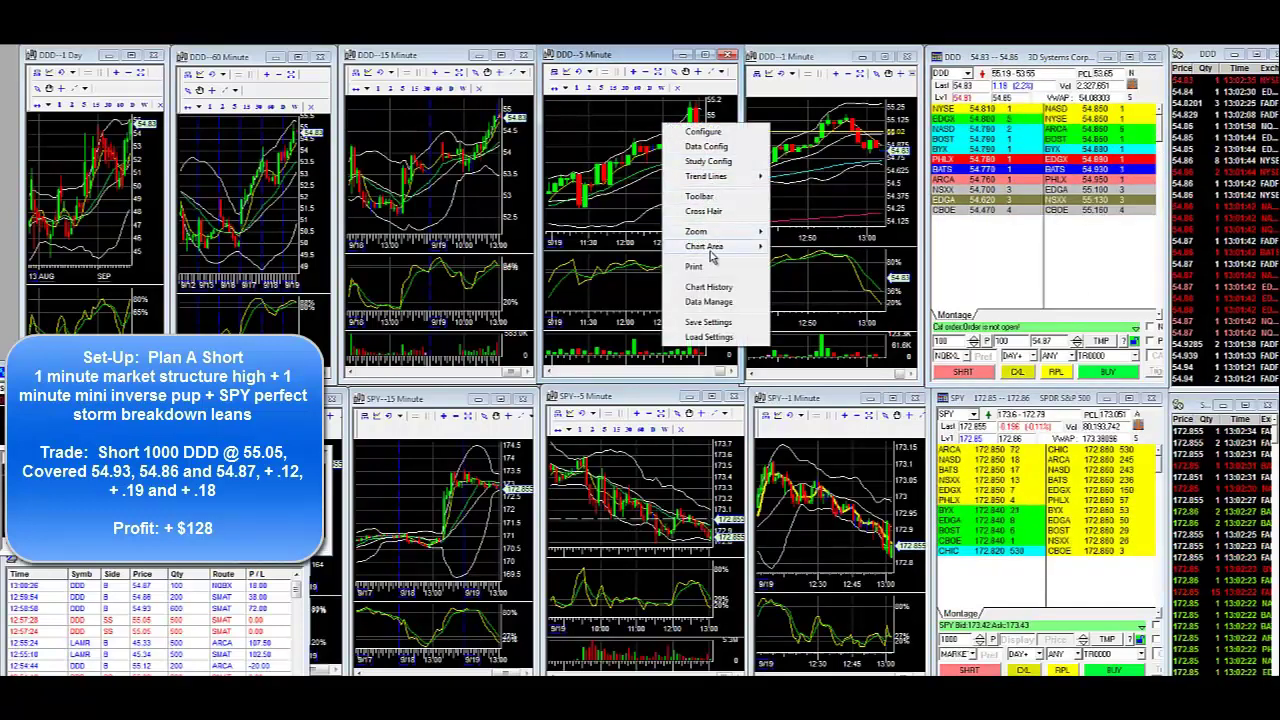
pyautogui.moveTo(733, 180)
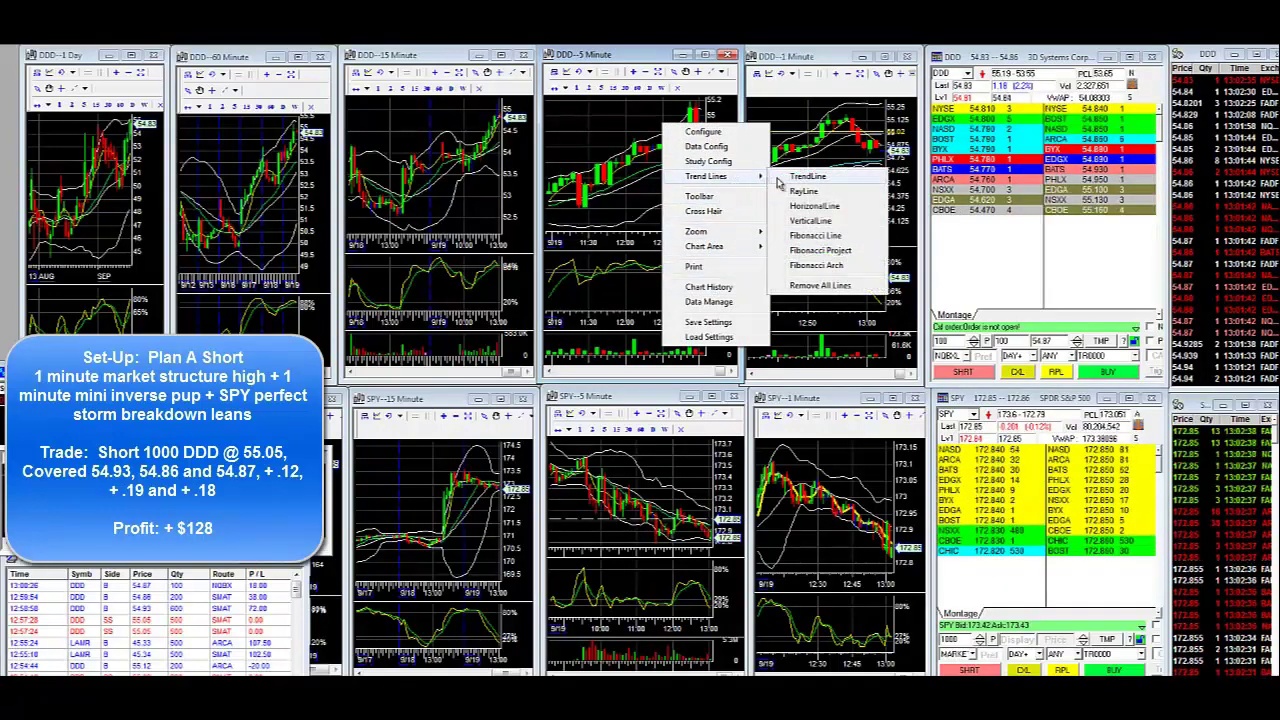
pyautogui.click(822, 207)
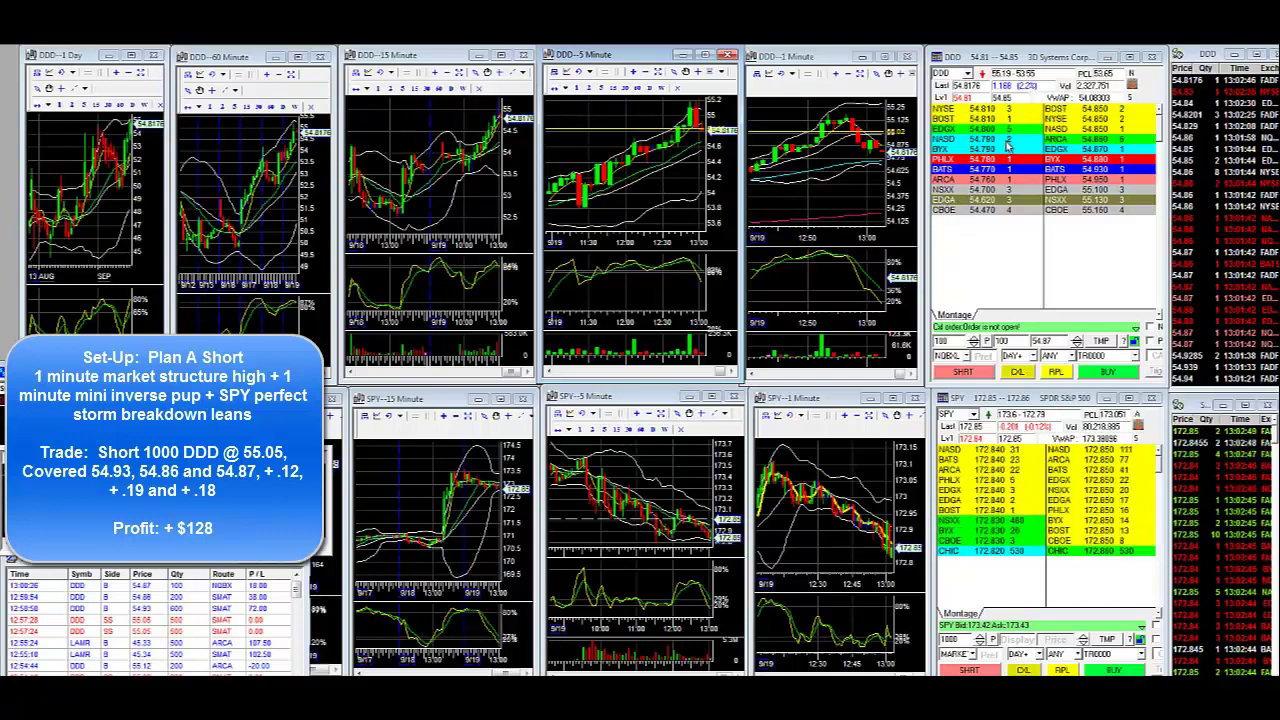
pyautogui.click(1013, 313)
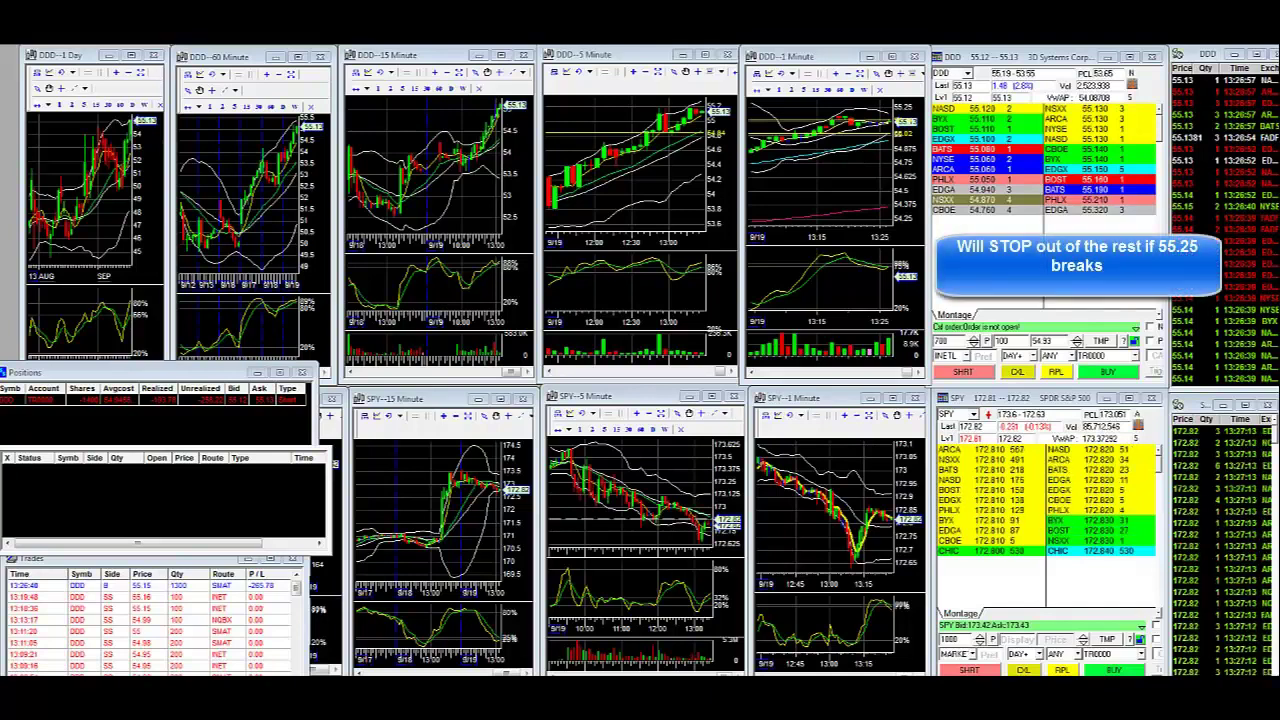
pyautogui.click(1019, 372)
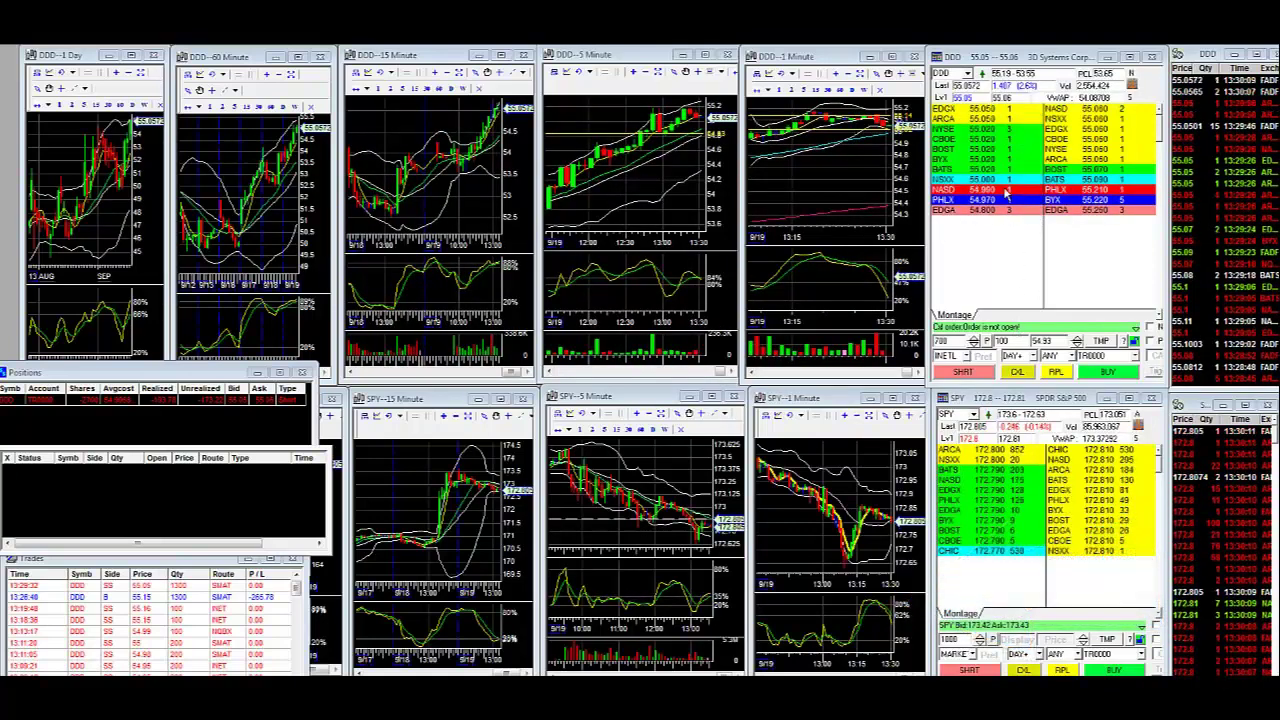
# Step: Place a limit buy order to cover 900 shares of DDD at 54.93
pyautogui.click(955, 342)
pyautogui.click(960, 356)
pyautogui.click(955, 370)
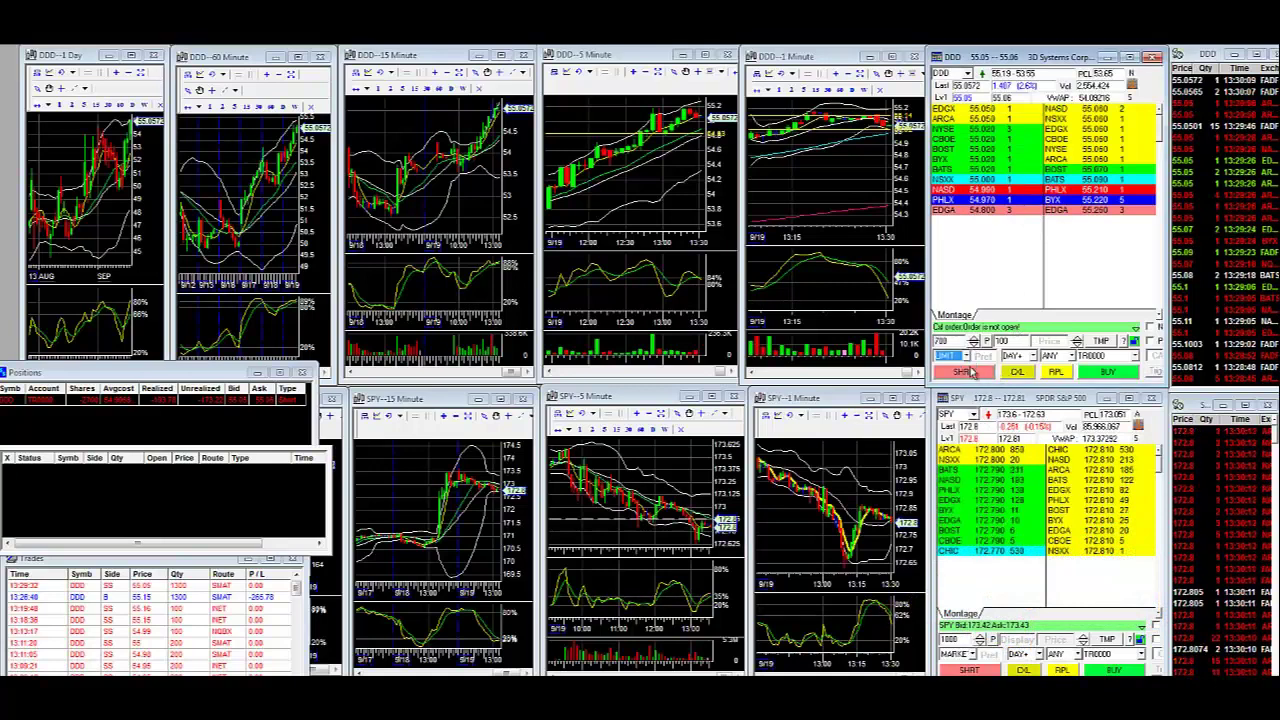
pyautogui.click(1000, 200)
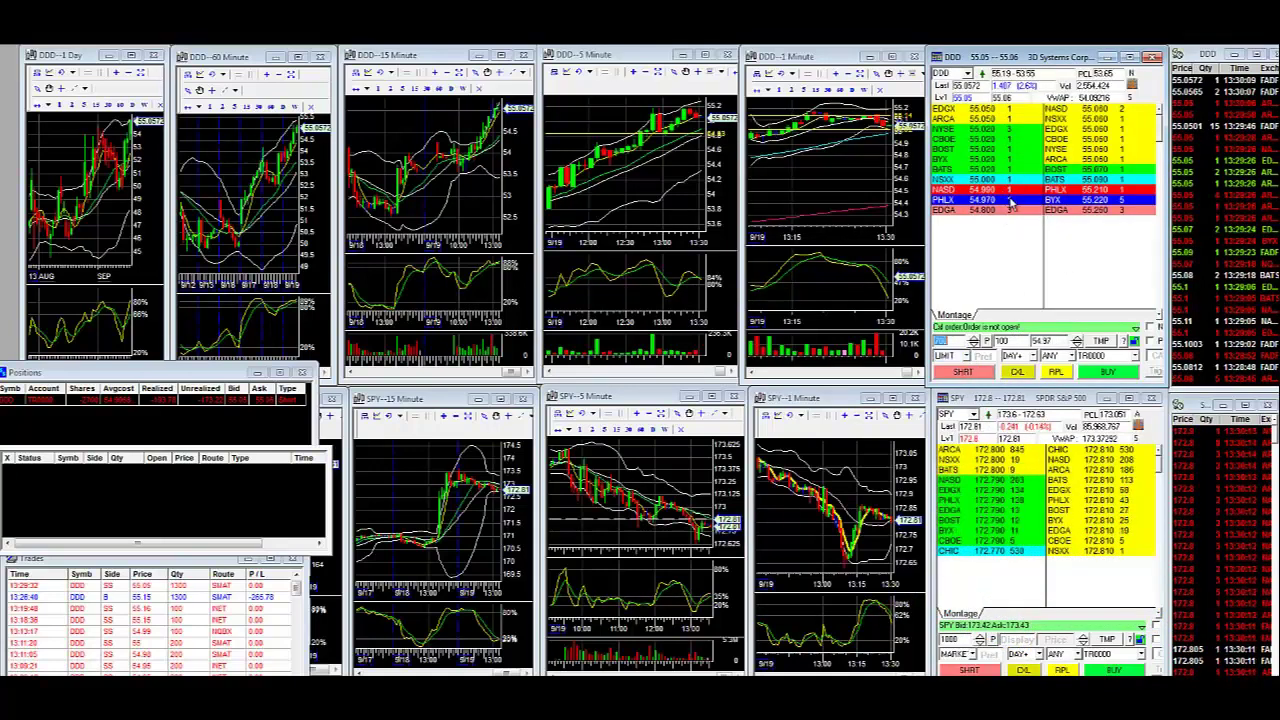
pyautogui.click(1077, 345)
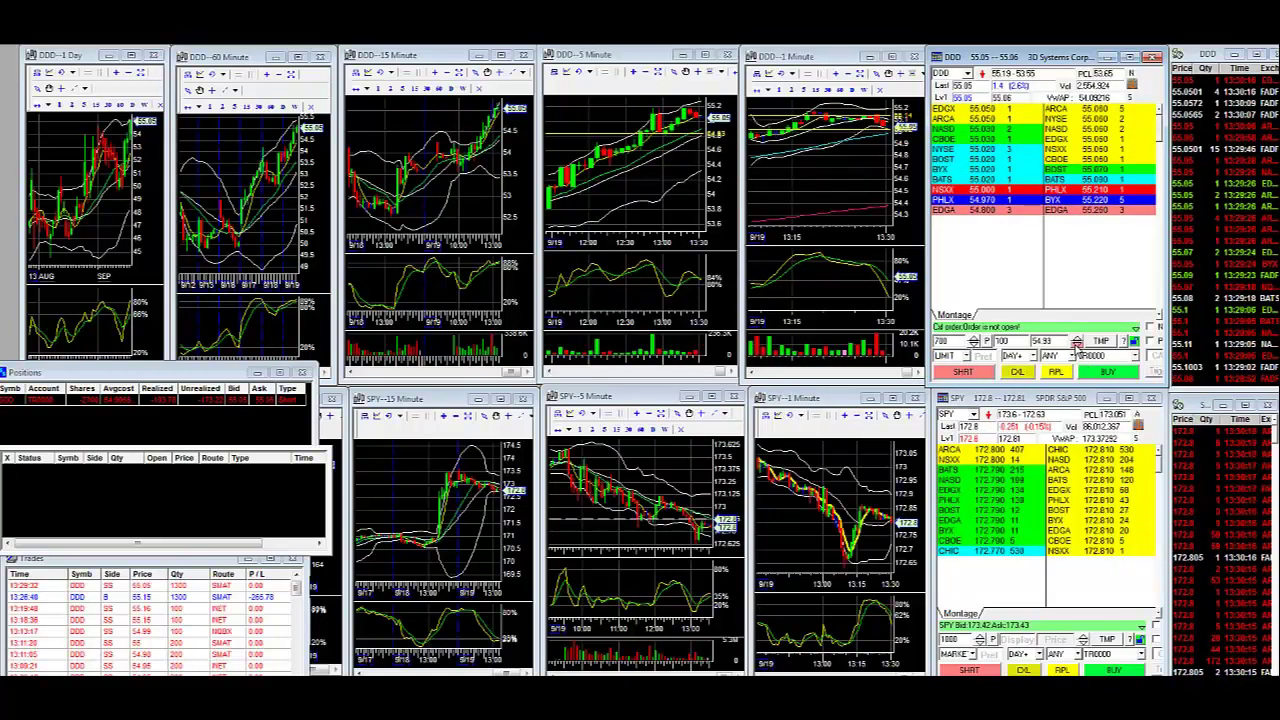
pyautogui.click(1077, 345)
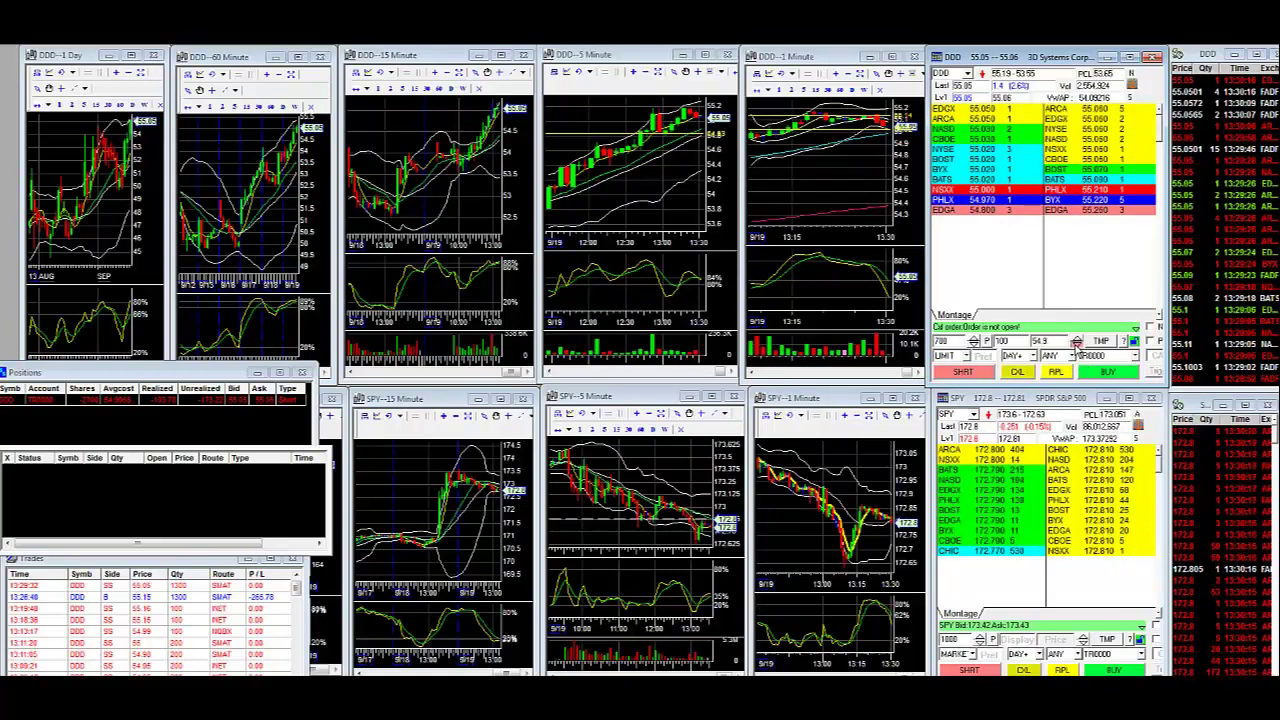
pyautogui.click(1077, 345)
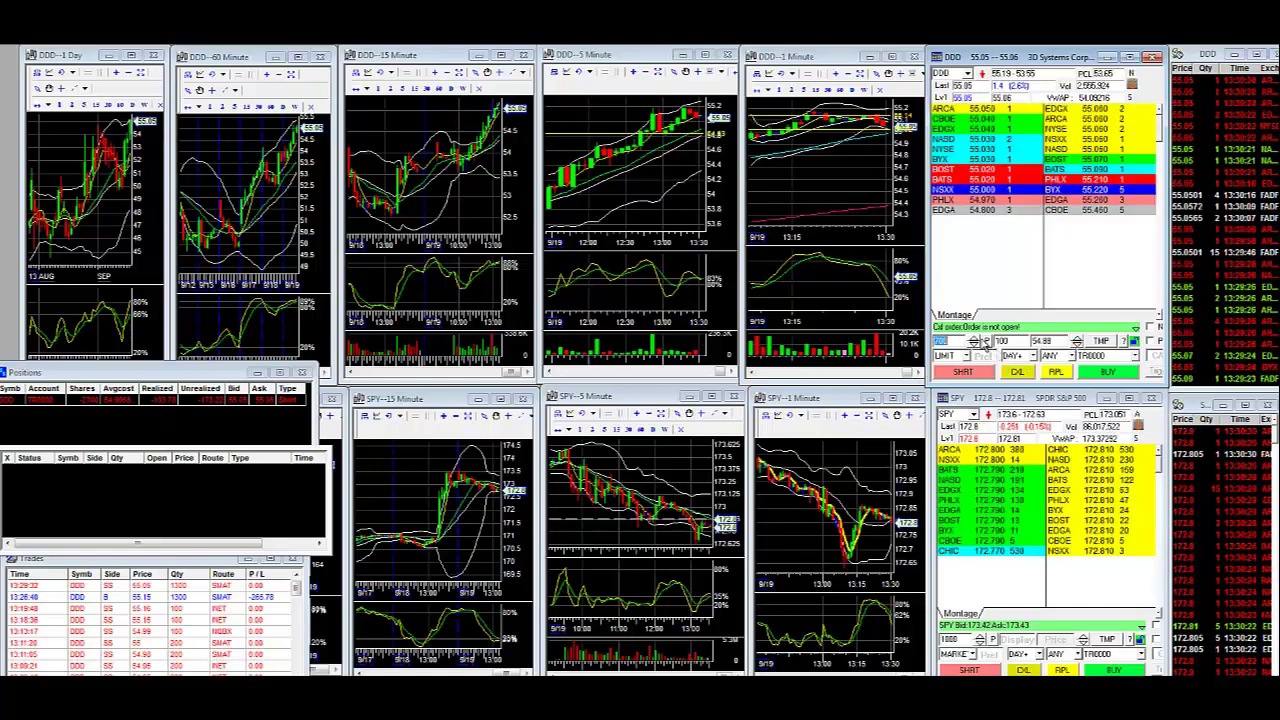
pyautogui.write('800')
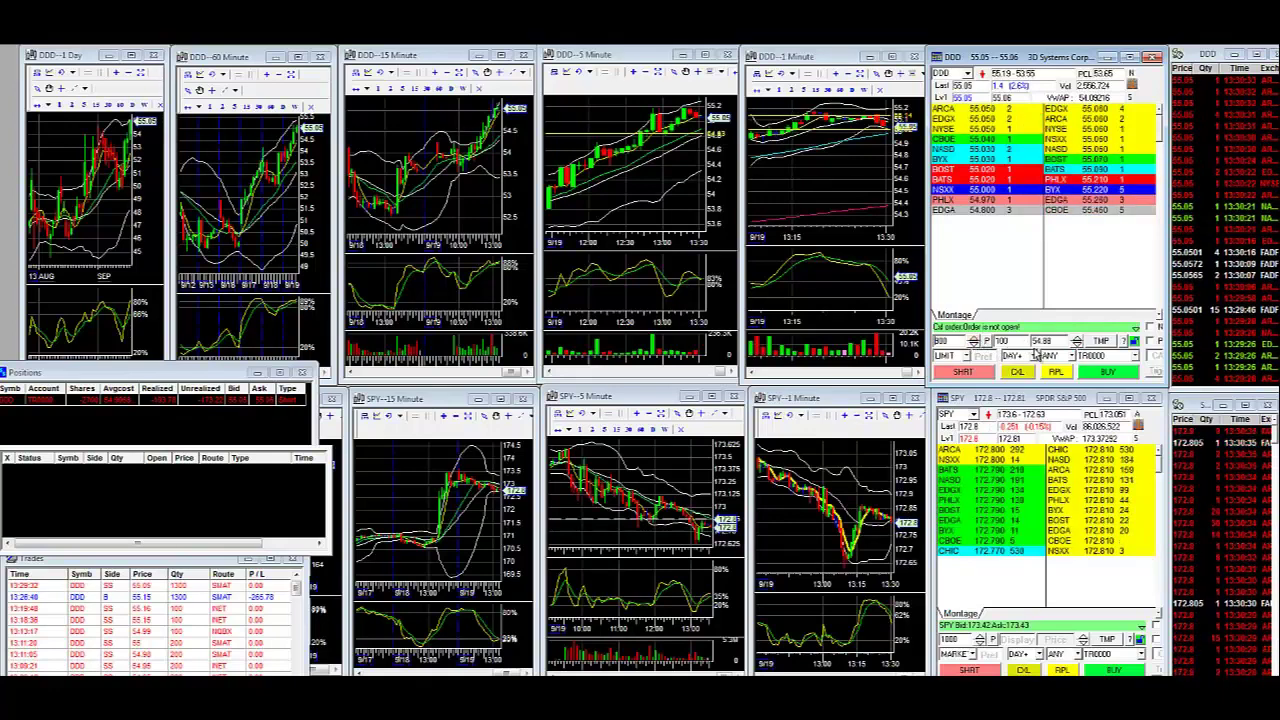
pyautogui.click(1078, 340)
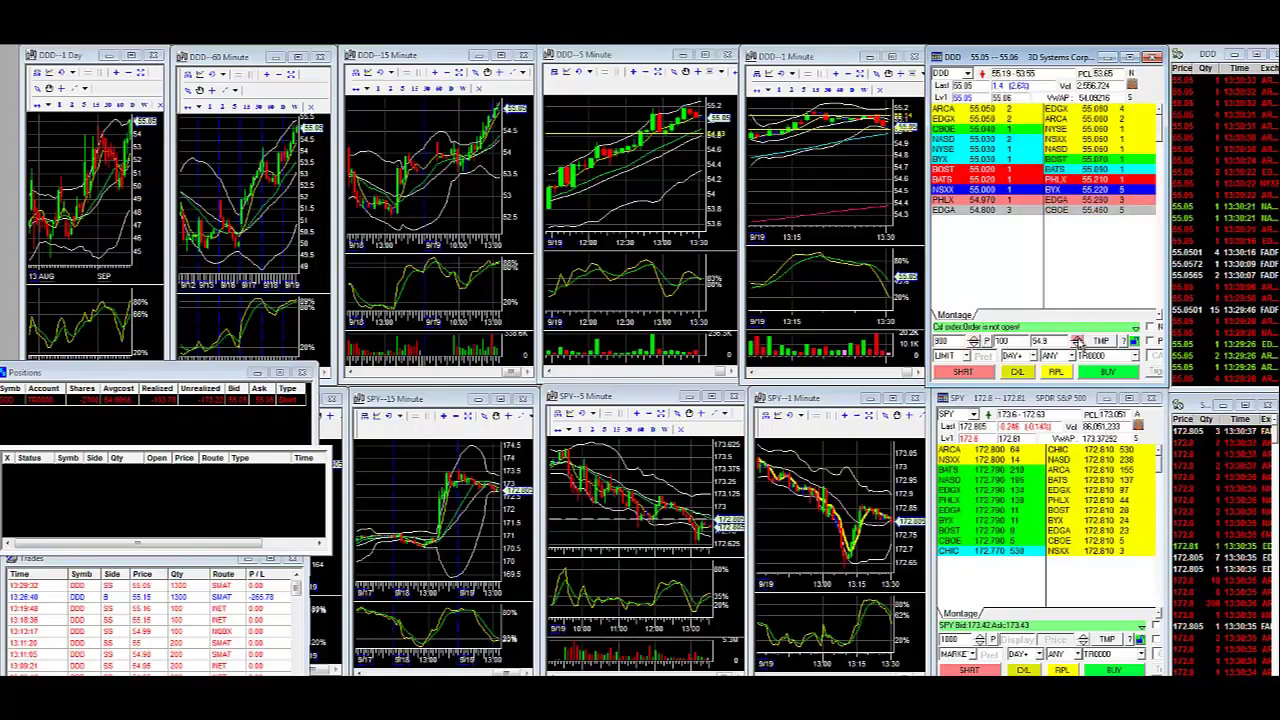
pyautogui.click(1078, 340)
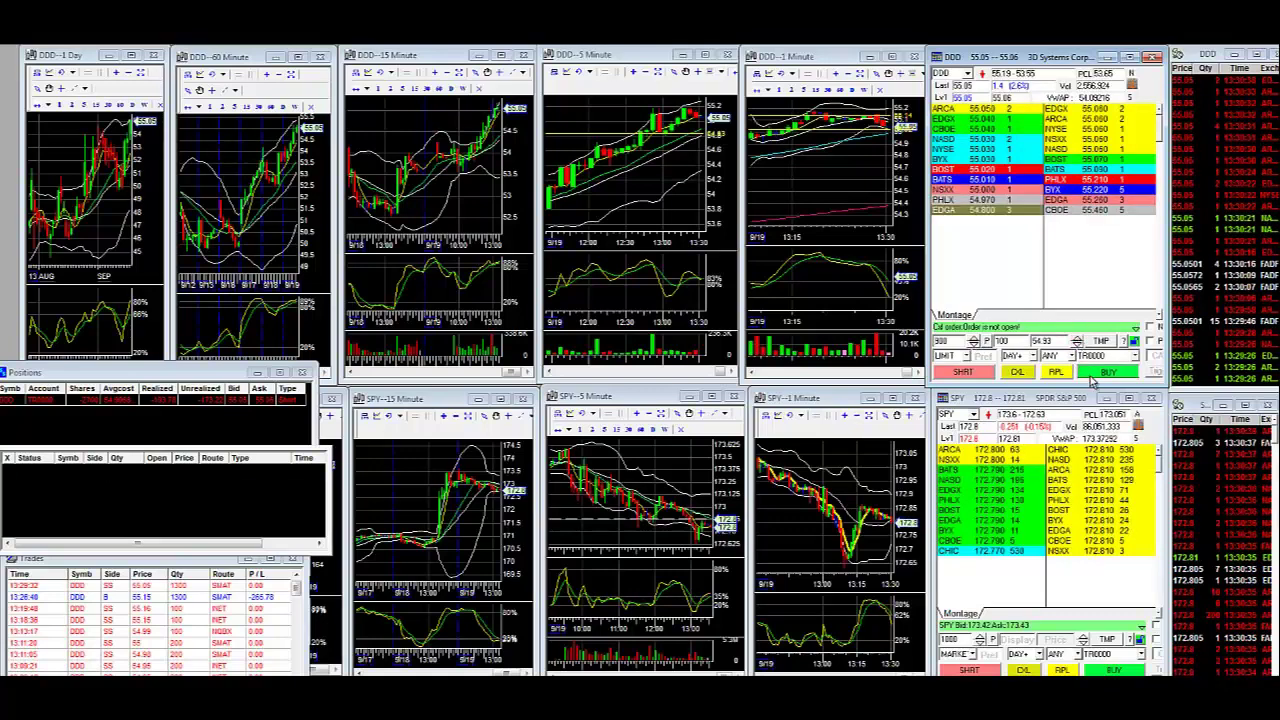
pyautogui.click(1107, 371)
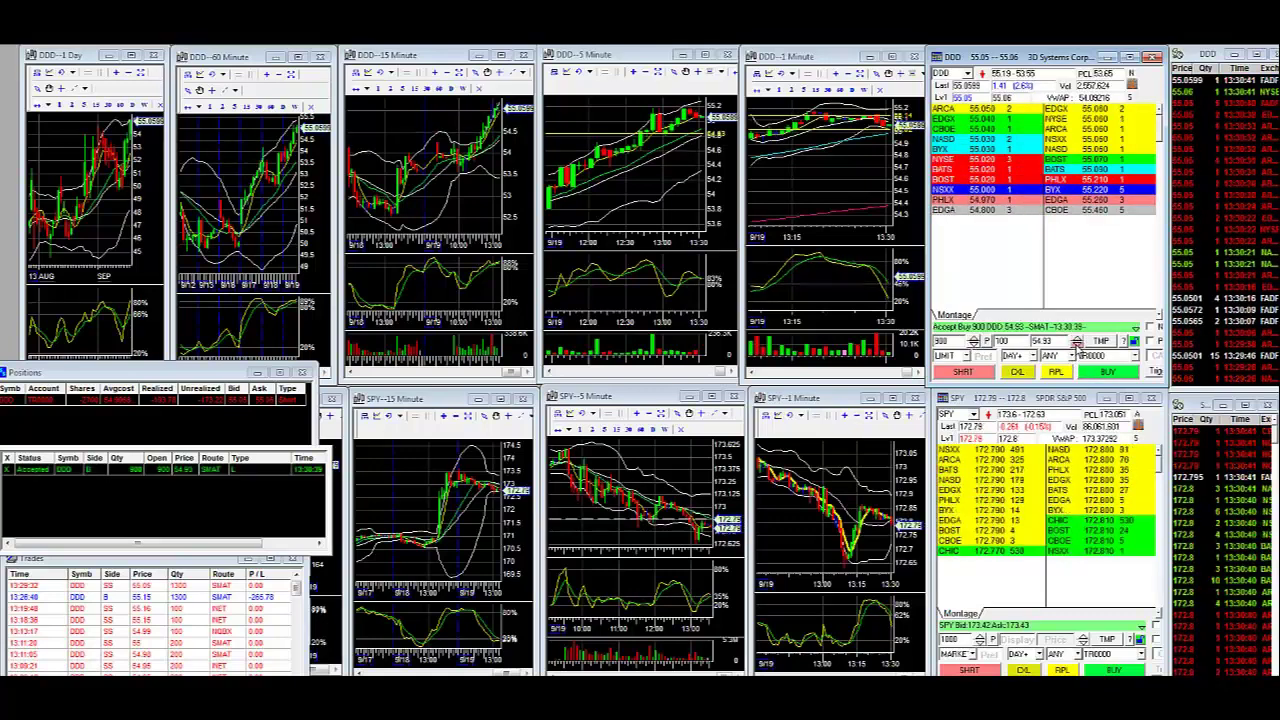
# Step: Place a second limit buy order to cover 900 shares of DDD at 54.87
pyautogui.click(1078, 345)
pyautogui.click(1078, 340)
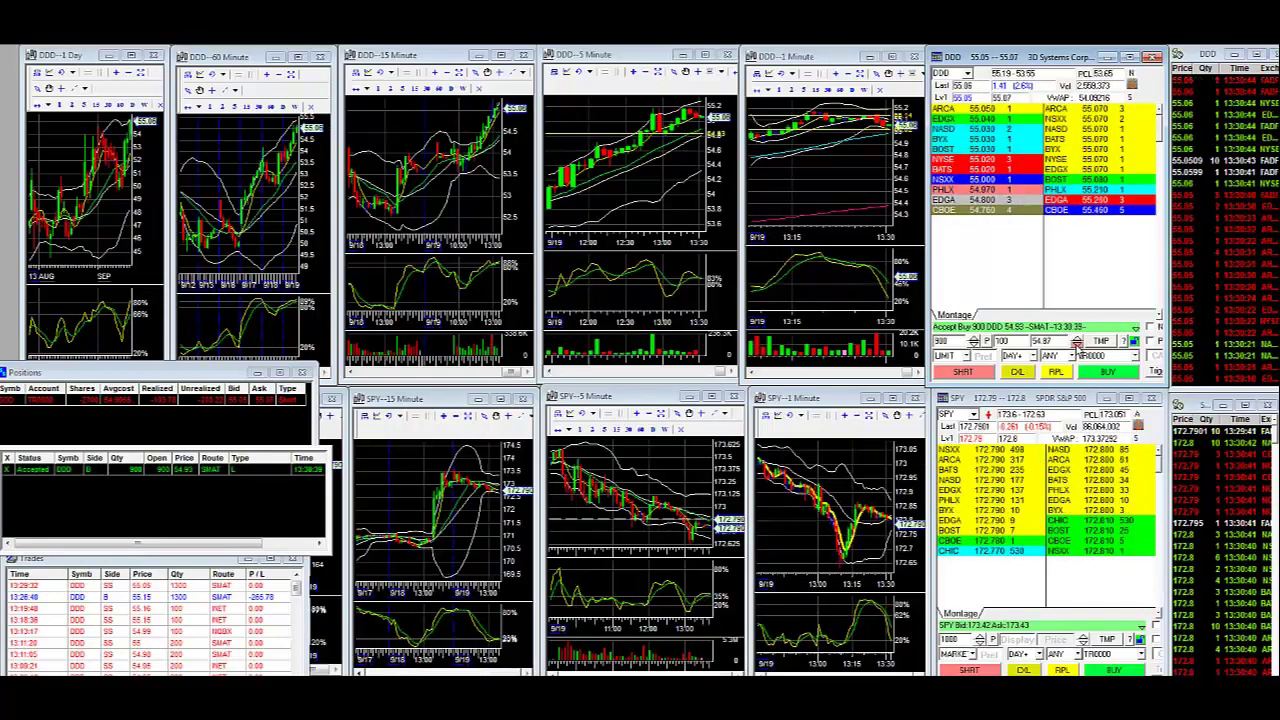
pyautogui.click(1105, 371)
# Step: Place a limit buy order to cover 500 shares of DDD at 54.83
pyautogui.click(1077, 342)
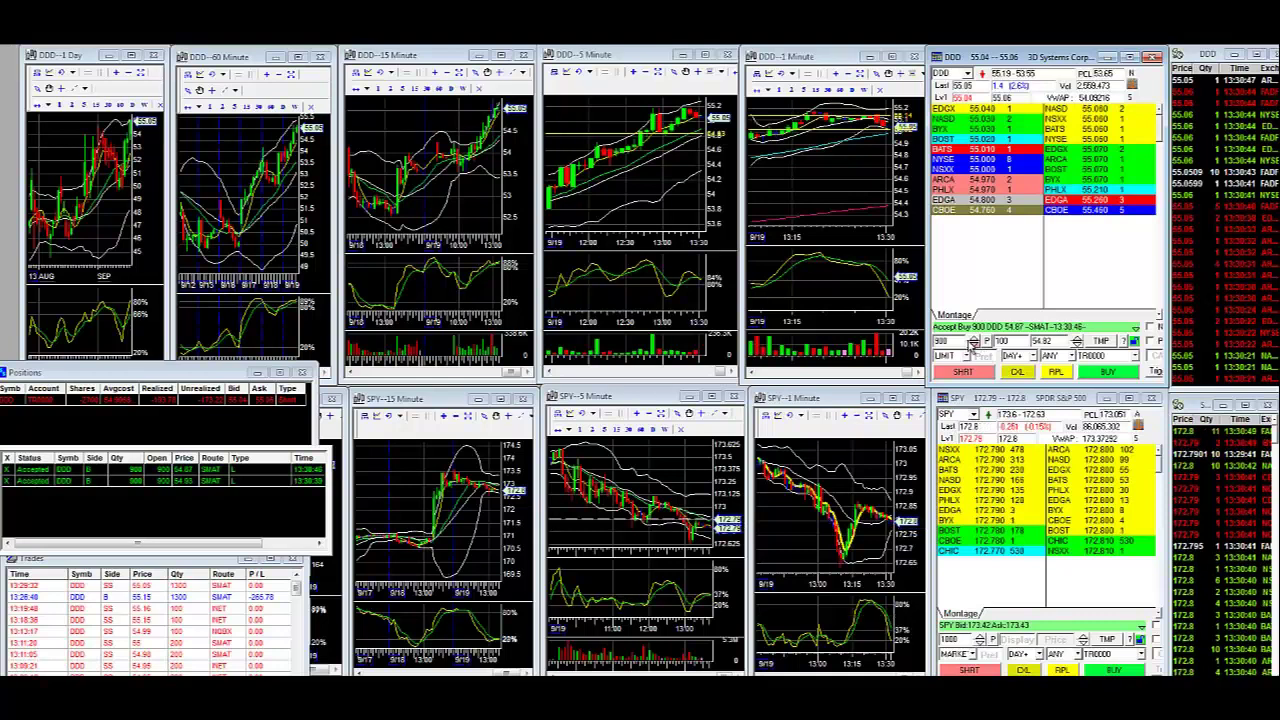
pyautogui.click(973, 345)
pyautogui.click(973, 345)
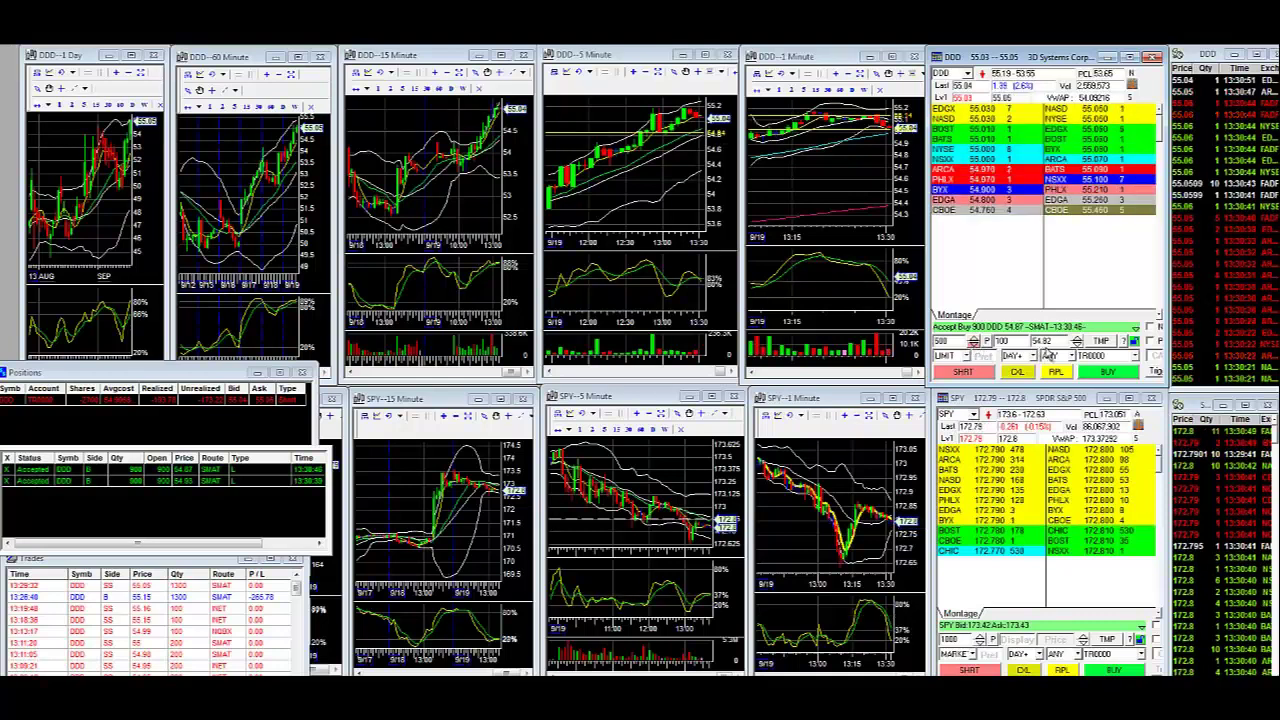
pyautogui.click(1104, 372)
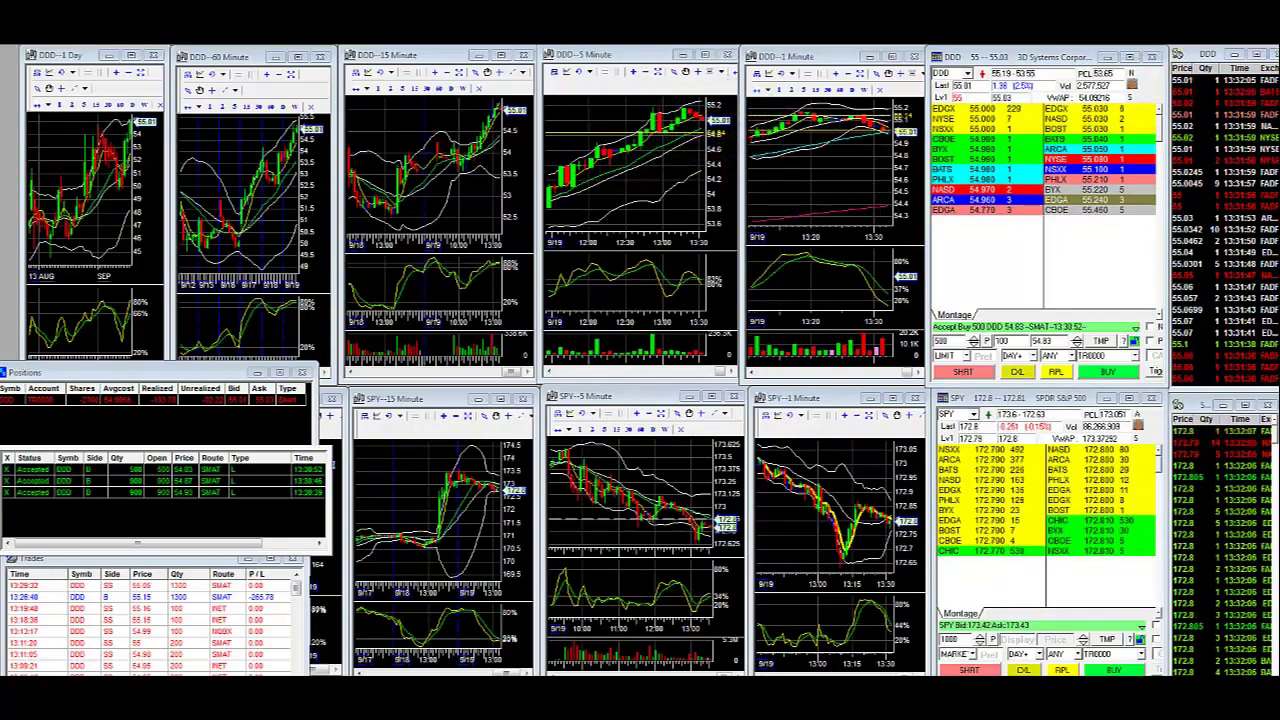
pyautogui.scroll(-3, 1022, 358)
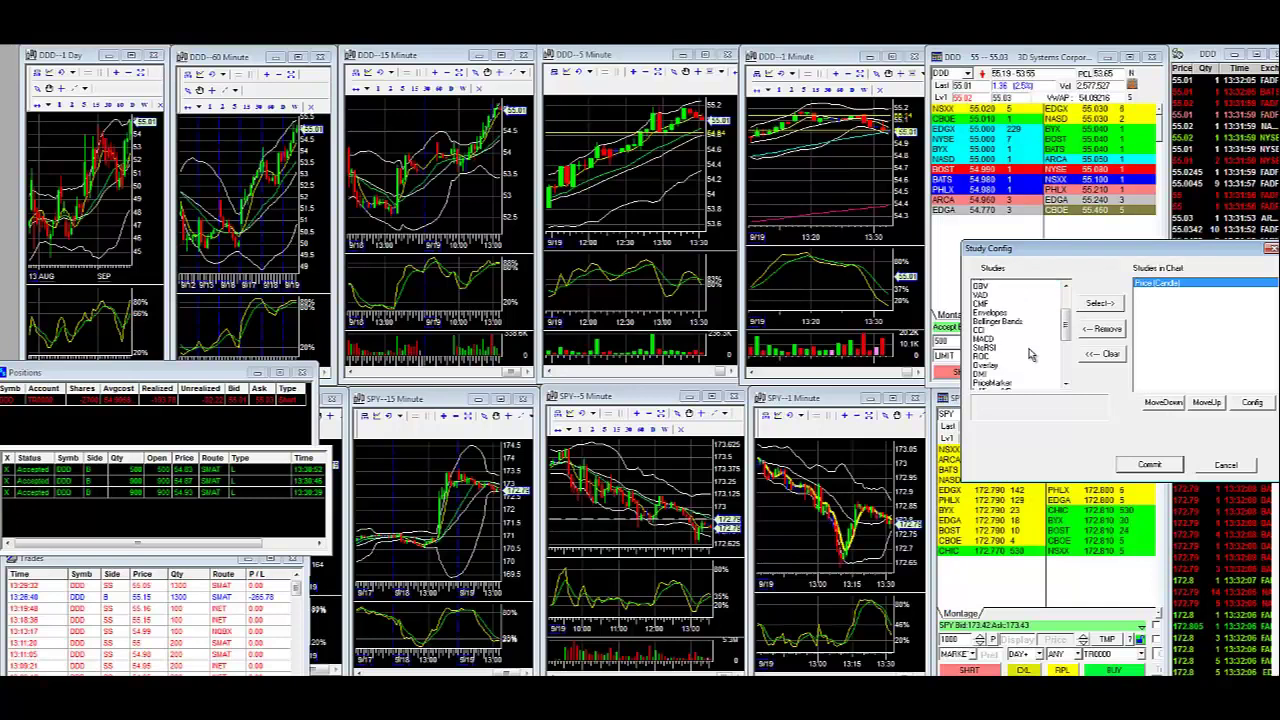
pyautogui.press('Escape')
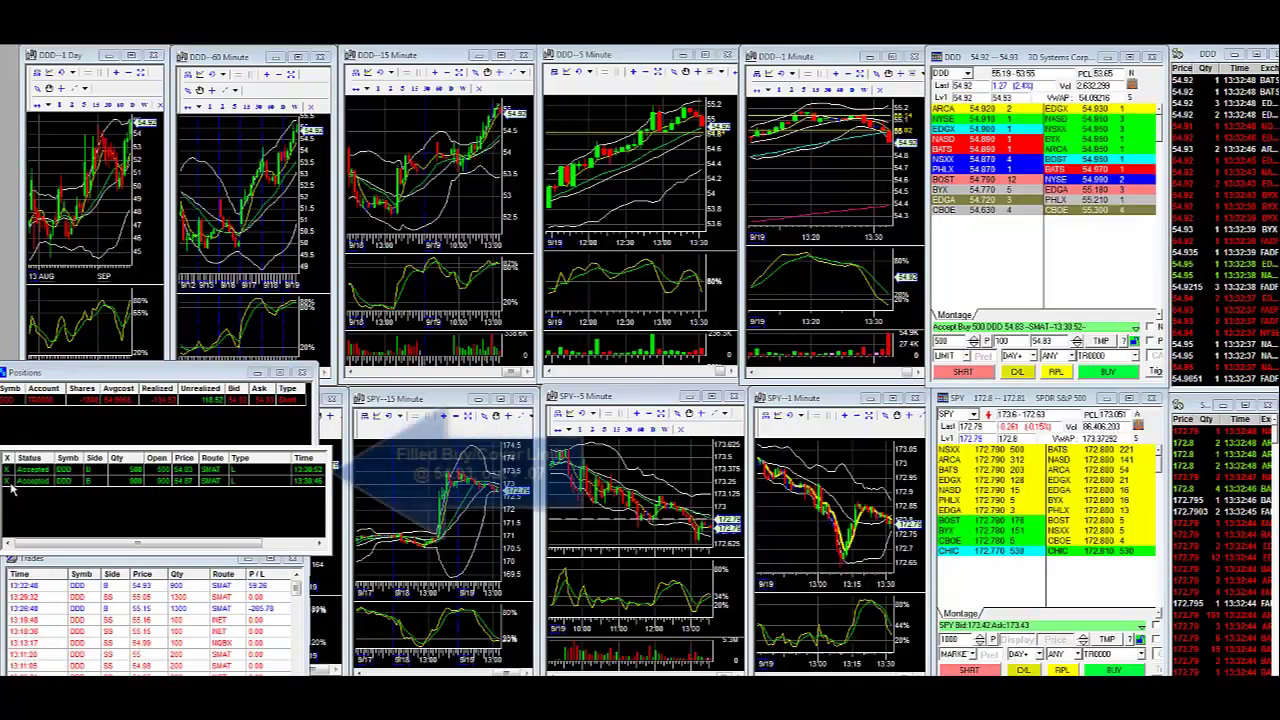
# Step: Cancel the open limit buy order for 900 shares of DDD at 54.87
pyautogui.click(8, 482)
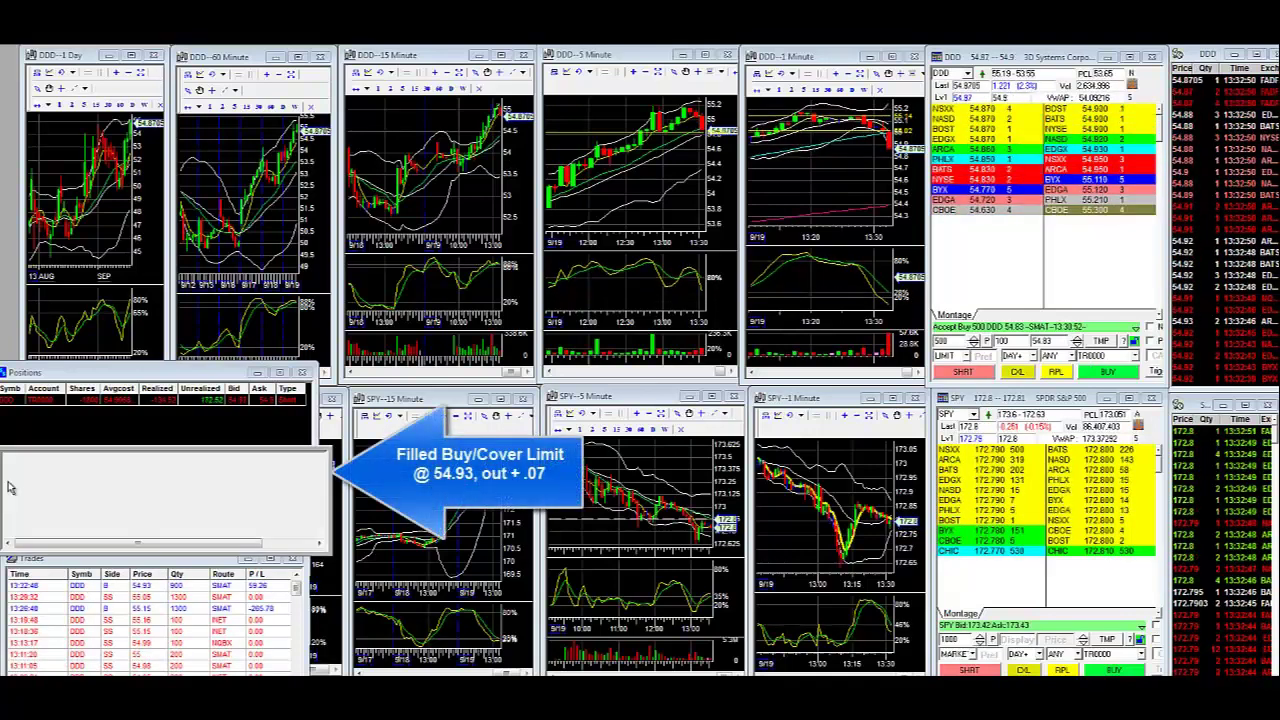